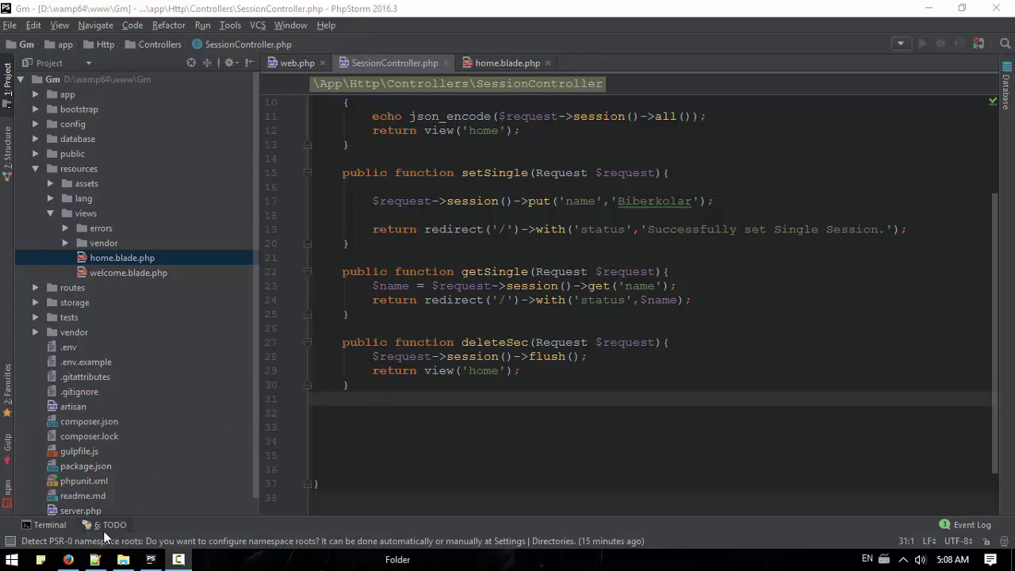
- Reload the gm.bm home page in Chrome and inspect the session data line
{"action": "left_click", "coordinate": [69, 561]}
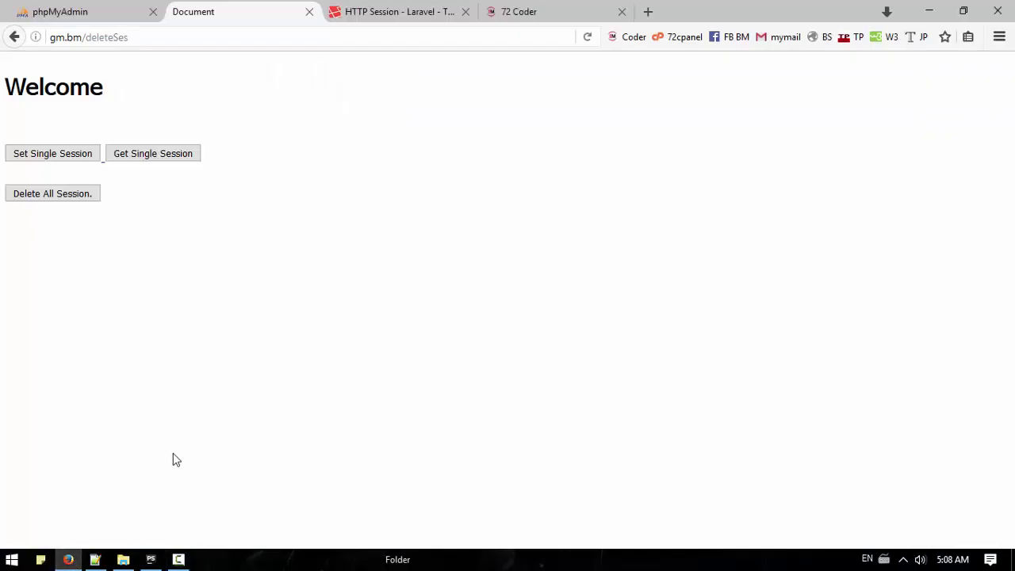
{"action": "left_click", "coordinate": [150, 560]}
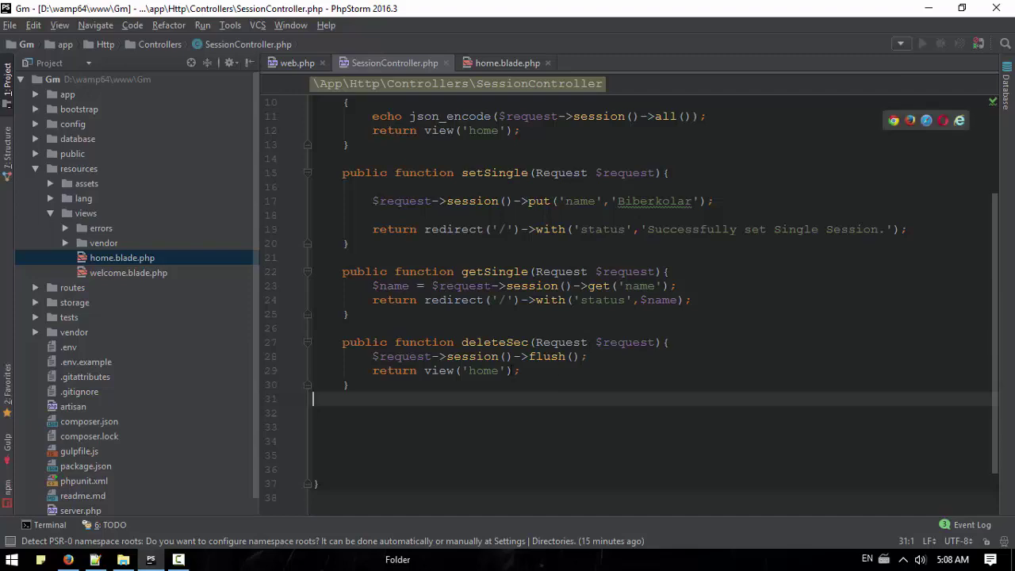
{"action": "left_click", "coordinate": [69, 561]}
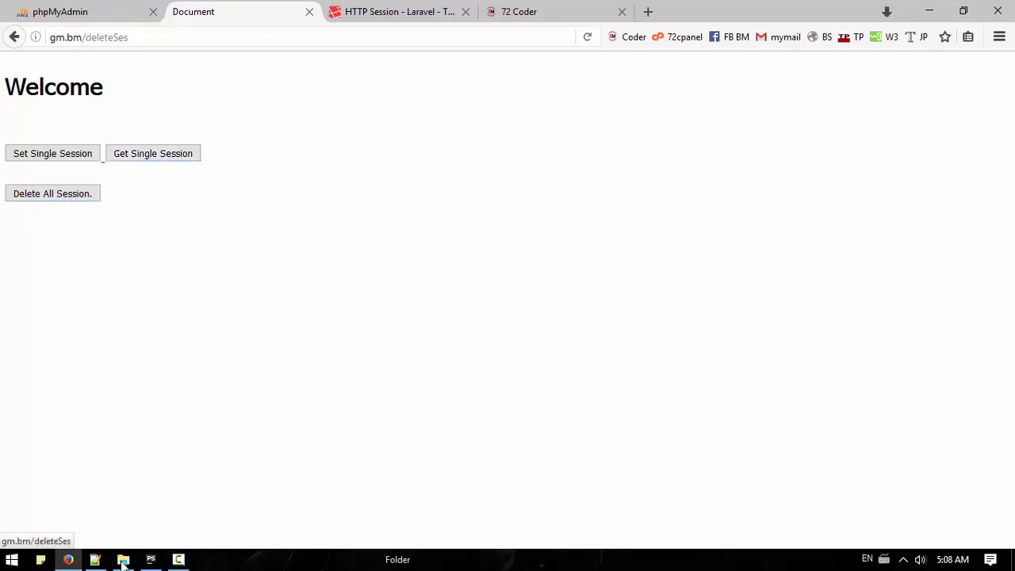
{"action": "left_click", "coordinate": [587, 37]}
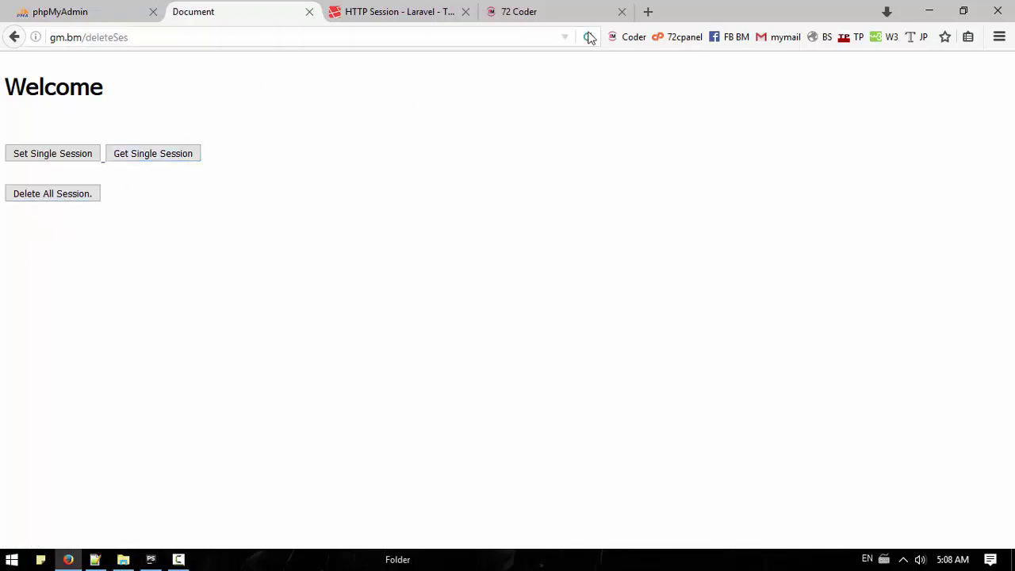
{"action": "left_click", "coordinate": [14, 36]}
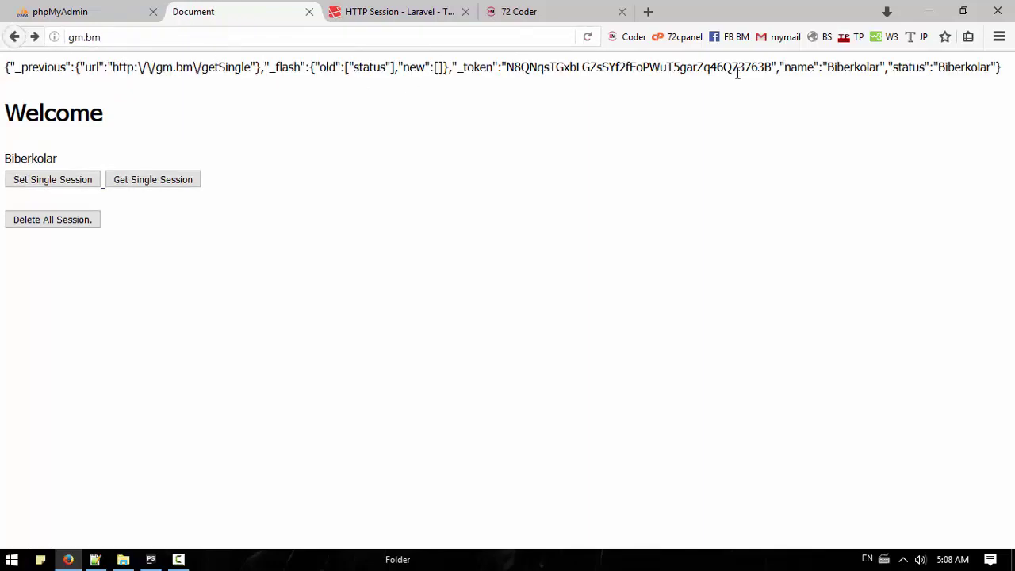
{"action": "left_click_drag", "start_coordinate": [994, 68], "coordinate": [174, 67]}
{"action": "left_click", "coordinate": [200, 37]}
{"action": "key", "text": "Return"}
{"action": "left_click_drag", "start_coordinate": [735, 68], "coordinate": [4, 68]}
{"action": "left_click", "coordinate": [674, 73]}
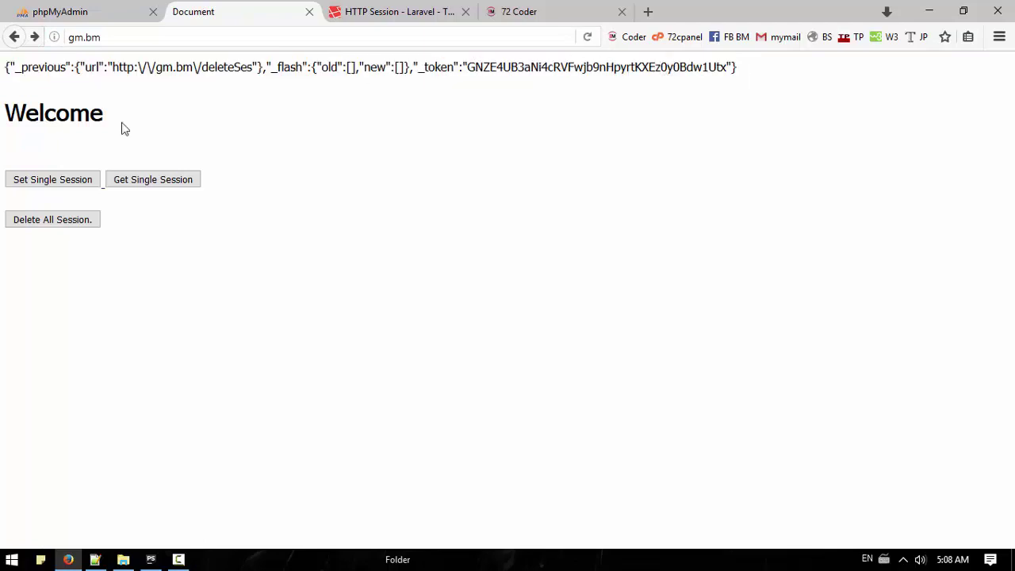
- Store the name Biberkolar with Set Single Session and check the status key
{"action": "left_click", "coordinate": [52, 180]}
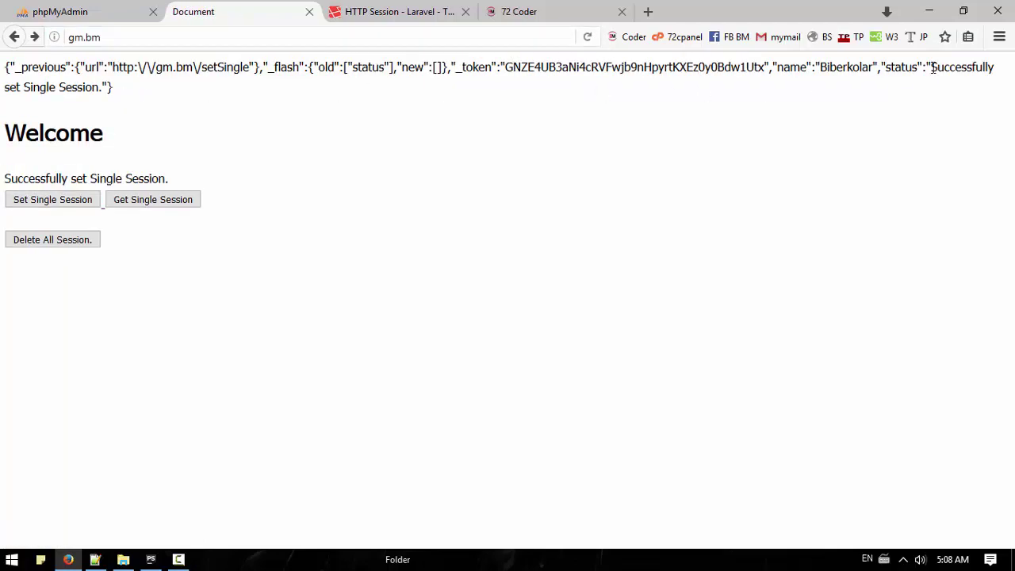
{"action": "left_click_drag", "start_coordinate": [103, 86], "coordinate": [17, 87]}
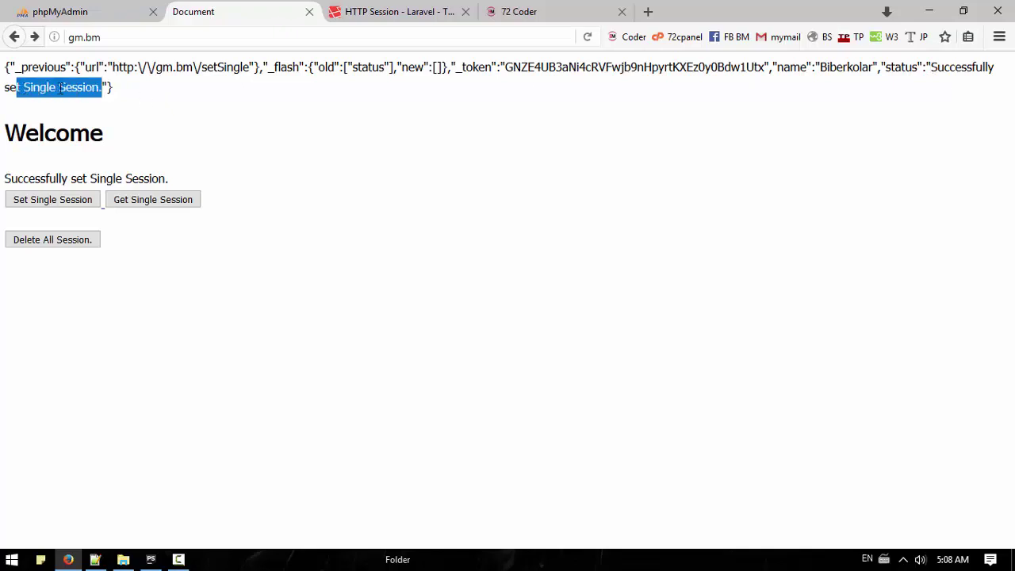
{"action": "double_click", "coordinate": [892, 68]}
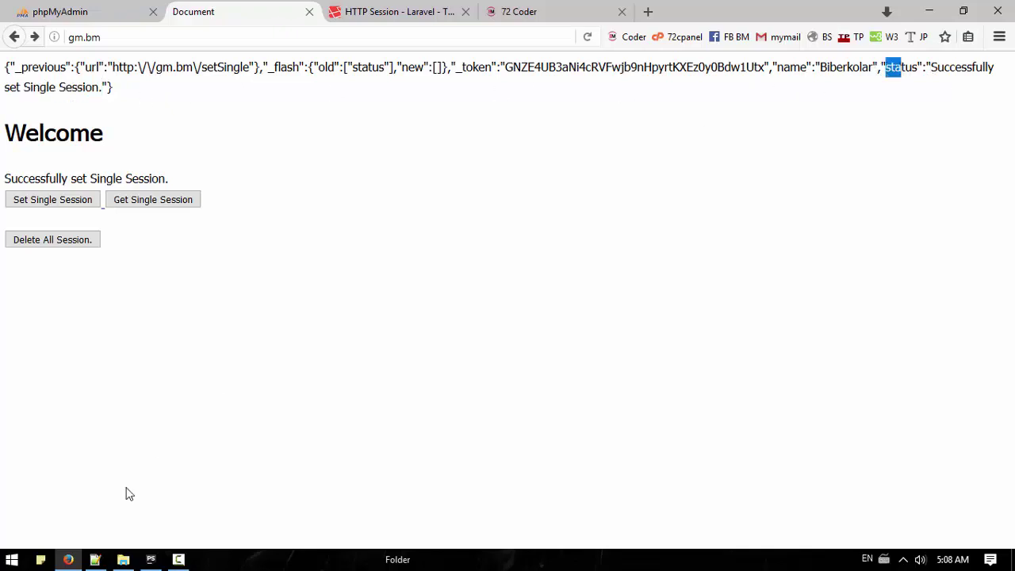
{"action": "left_click", "coordinate": [151, 560]}
{"action": "double_click", "coordinate": [602, 229]}
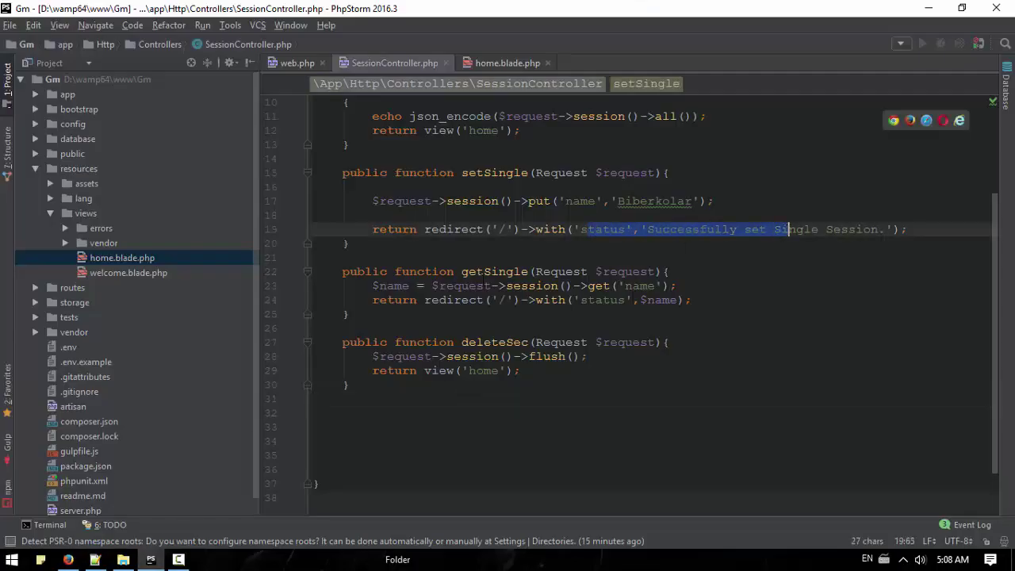
{"action": "left_click", "coordinate": [68, 560]}
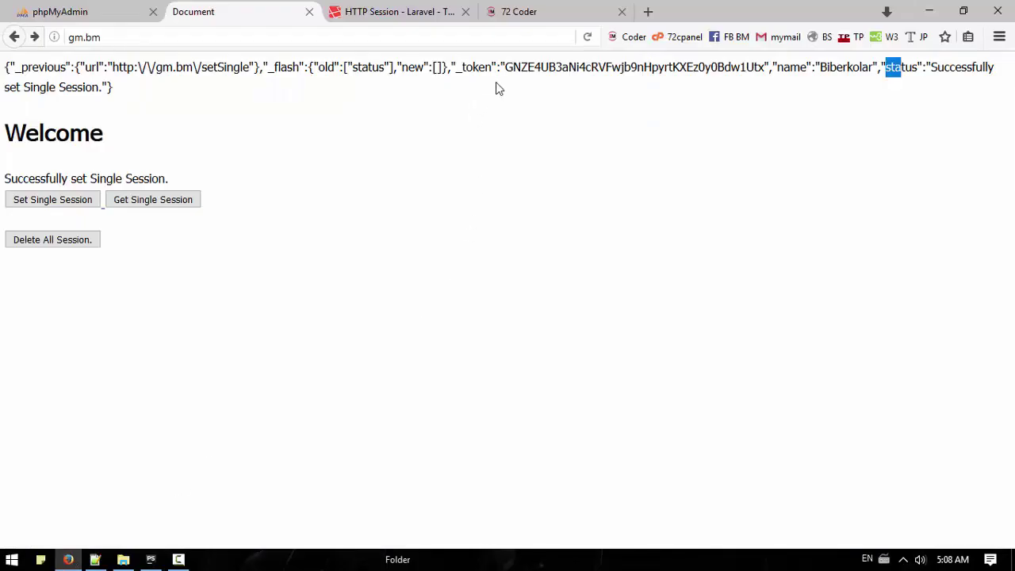
{"action": "left_click_drag", "start_coordinate": [773, 67], "coordinate": [873, 66]}
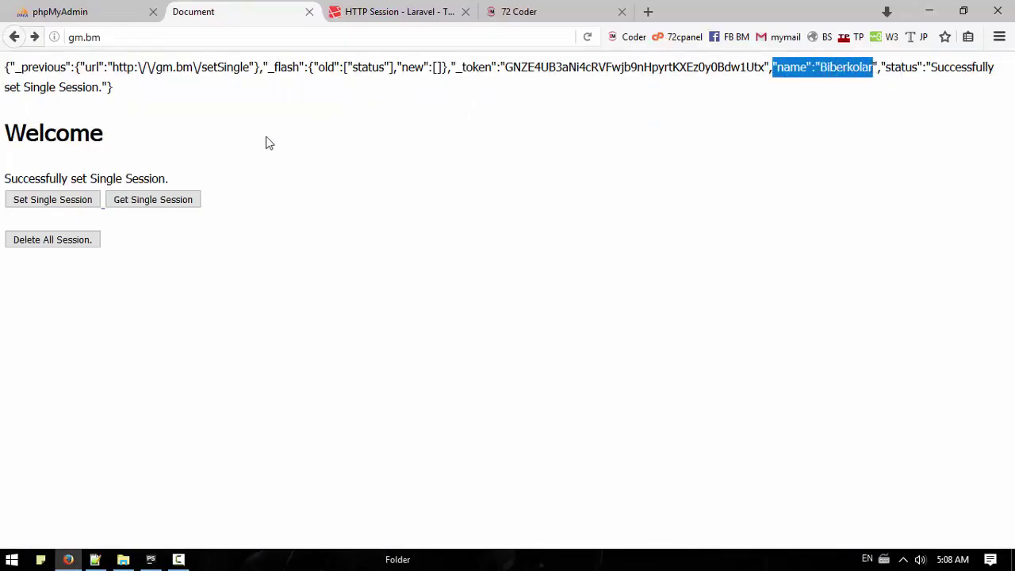
- Retrieve the stored name with Get Single Session so the page shows Biberkolar
{"action": "left_click_drag", "start_coordinate": [170, 179], "coordinate": [3, 179]}
{"action": "left_click", "coordinate": [153, 199]}
{"action": "left_click_drag", "start_coordinate": [59, 159], "coordinate": [4, 158]}
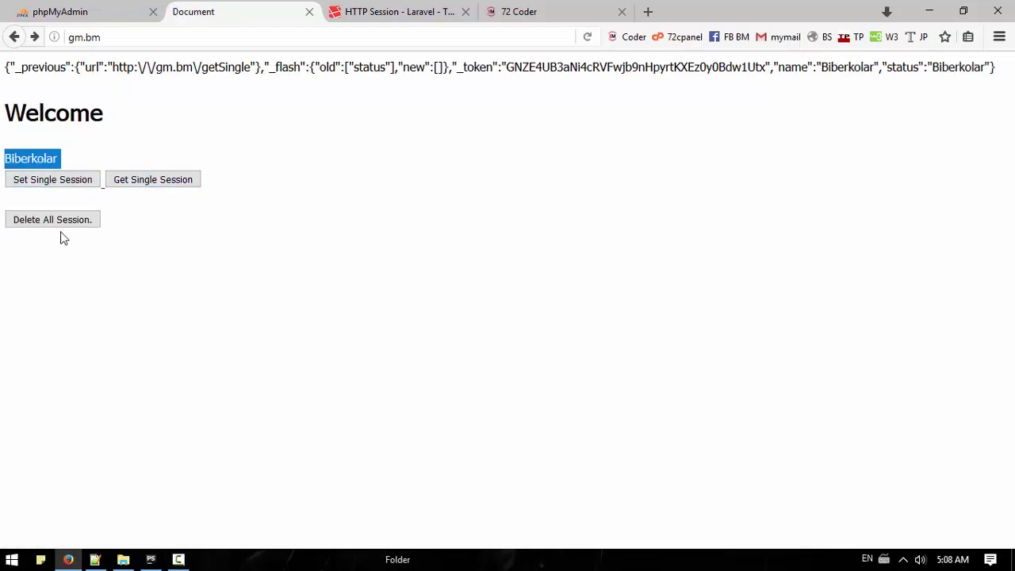
{"action": "left_click", "coordinate": [163, 313]}
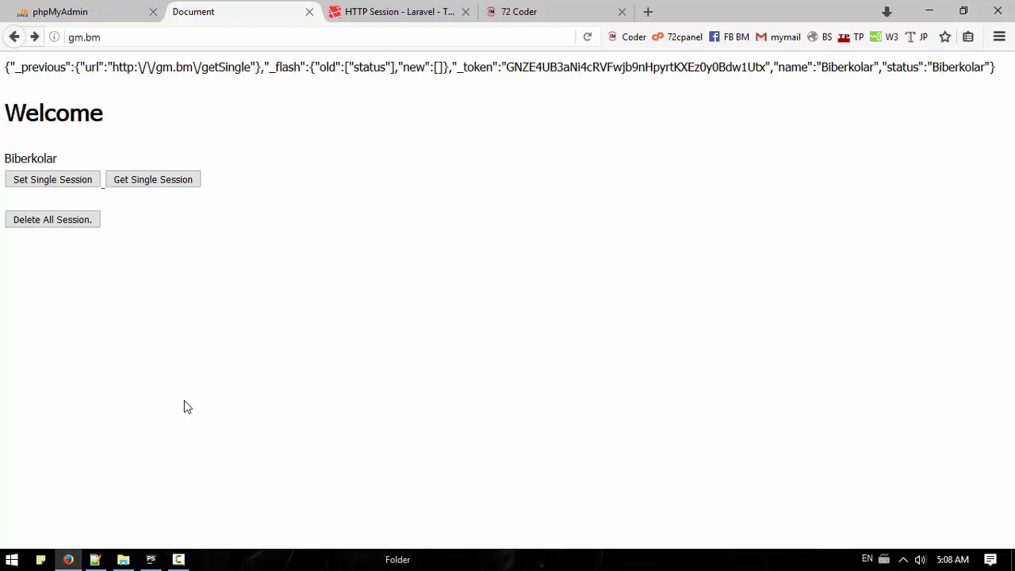
{"action": "left_click", "coordinate": [149, 560]}
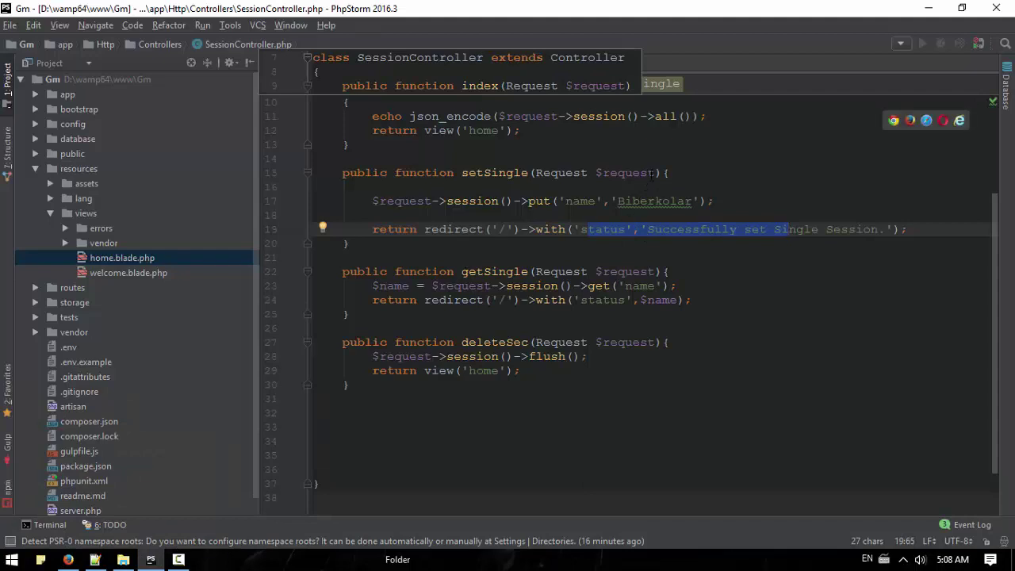
{"action": "left_click_drag", "start_coordinate": [654, 172], "coordinate": [539, 173]}
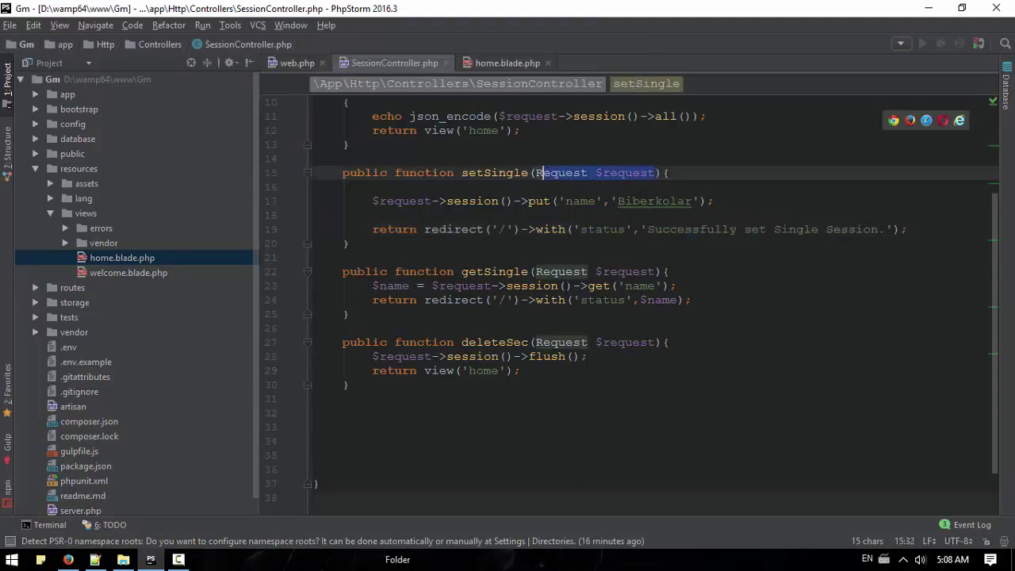
{"action": "scroll", "coordinate": [539, 172], "scroll_direction": "up", "scroll_amount": 3}
{"action": "left_click", "coordinate": [71, 560]}
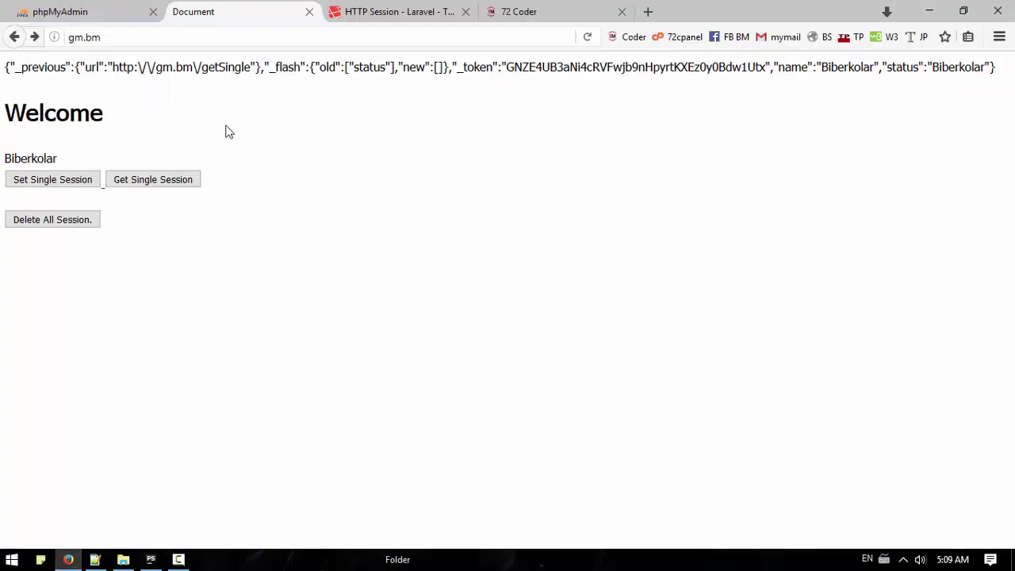
{"action": "left_click", "coordinate": [396, 11]}
{"action": "scroll", "coordinate": [524, 300], "scroll_direction": "down", "scroll_amount": 3}
{"action": "scroll", "coordinate": [523, 299], "scroll_direction": "up", "scroll_amount": 3}
{"action": "left_click_drag", "start_coordinate": [495, 218], "coordinate": [352, 220]}
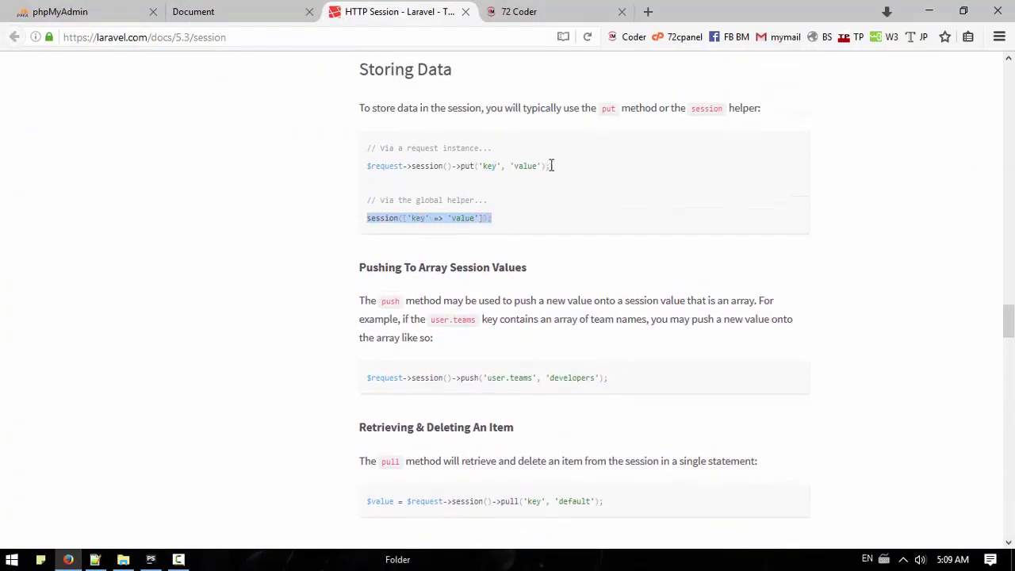
{"action": "left_click_drag", "start_coordinate": [551, 168], "coordinate": [367, 166]}
{"action": "left_click", "coordinate": [395, 220]}
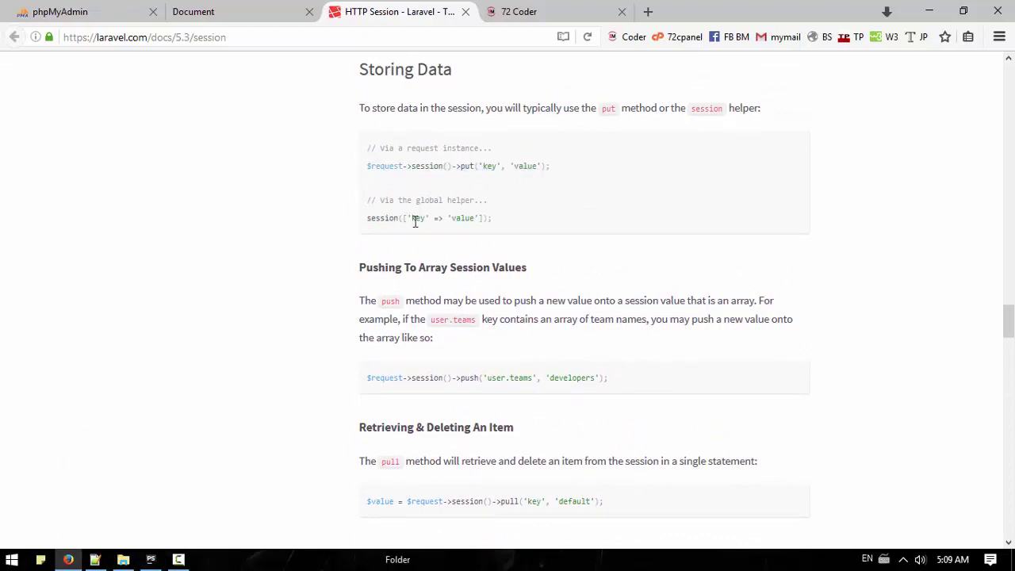
{"action": "left_click", "coordinate": [151, 559]}
{"action": "mouse_move", "coordinate": [602, 175]}
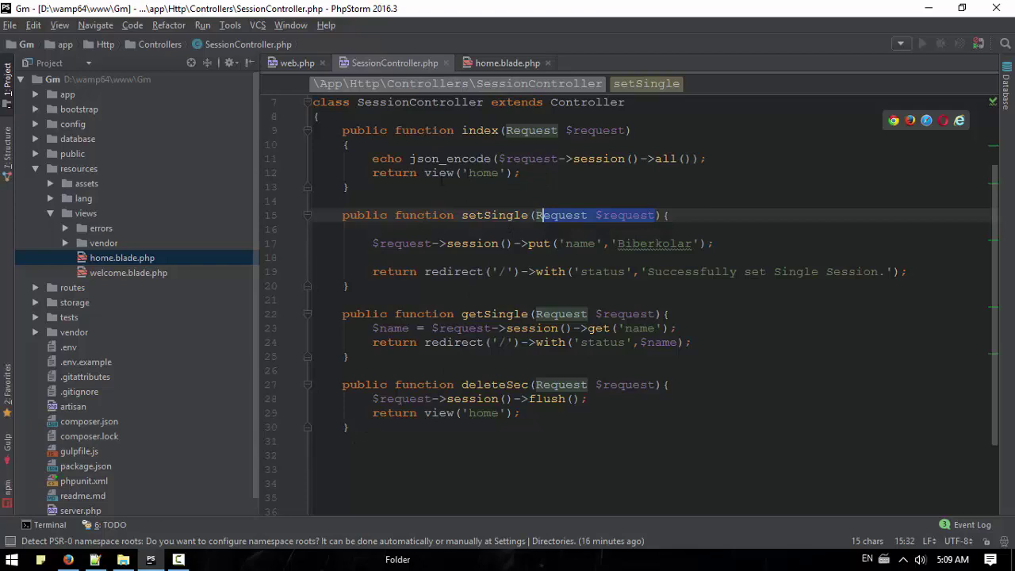
- Fix the commented-out line and review the put call storing name Waiferkolar
{"action": "left_click", "coordinate": [374, 243]}
{"action": "type", "text": "///"}
{"action": "key", "text": "BackSpace"}
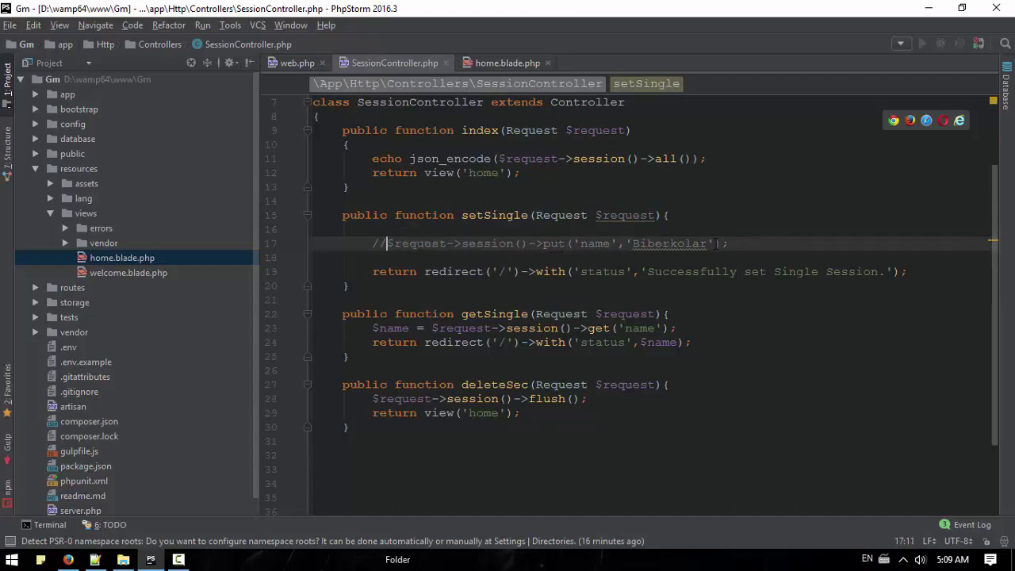
{"action": "key", "text": "End"}
{"action": "key", "text": "Return"}
{"action": "key", "text": "Return"}
{"action": "type", "text": "session("}
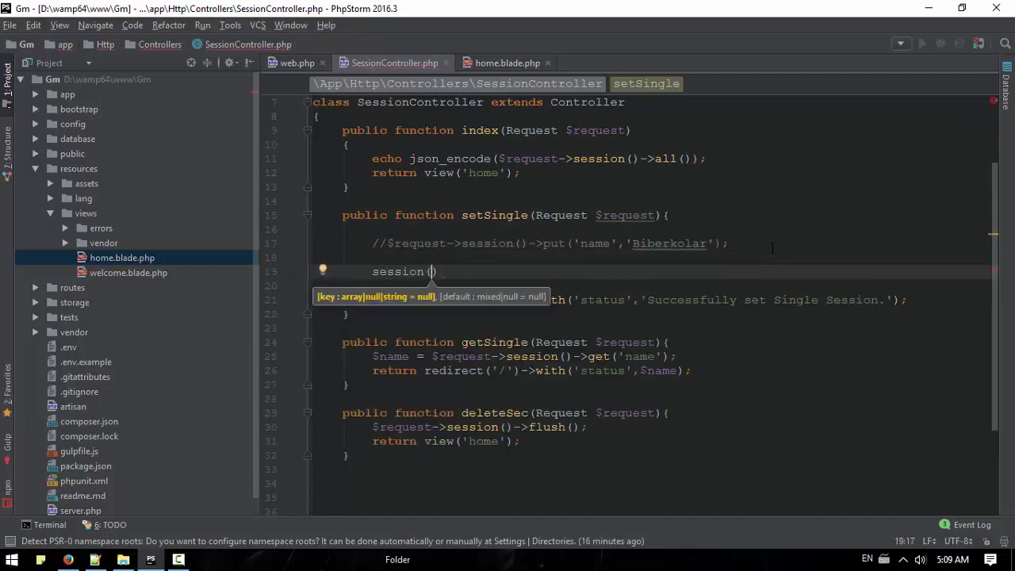
{"action": "type", "text": "['name"}
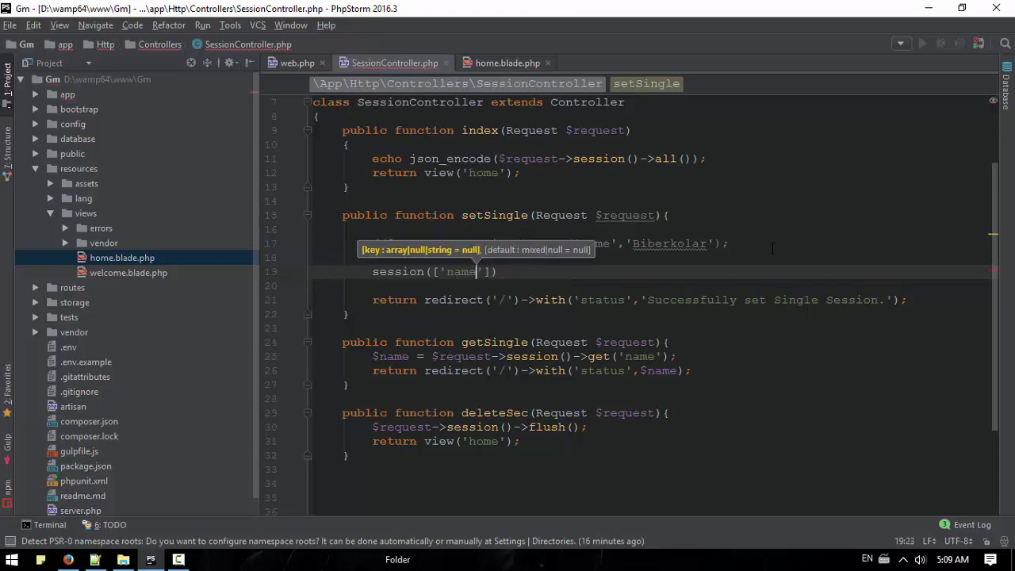
{"action": "key", "text": "alt+Tab"}
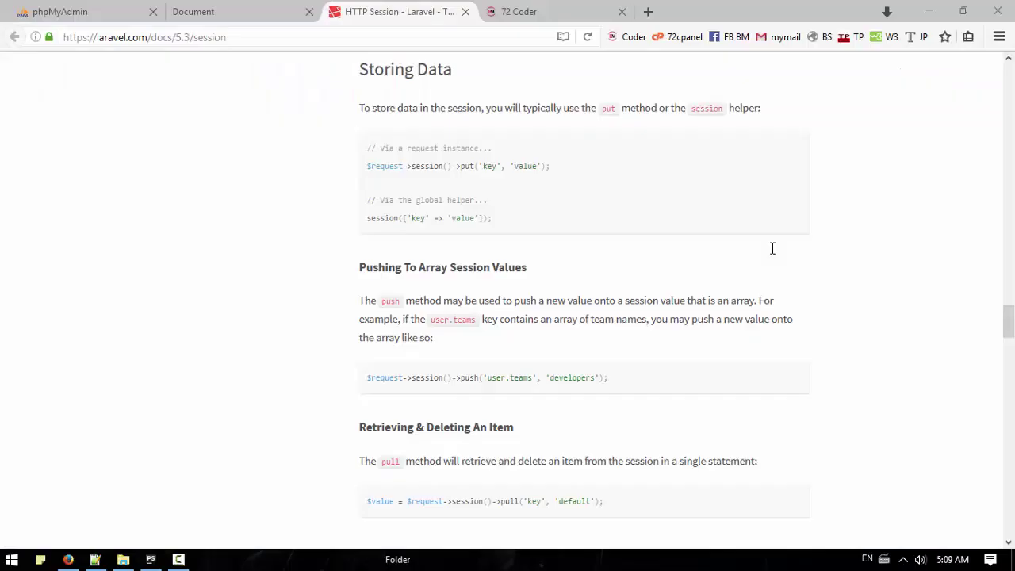
{"action": "key", "text": "alt+Tab"}
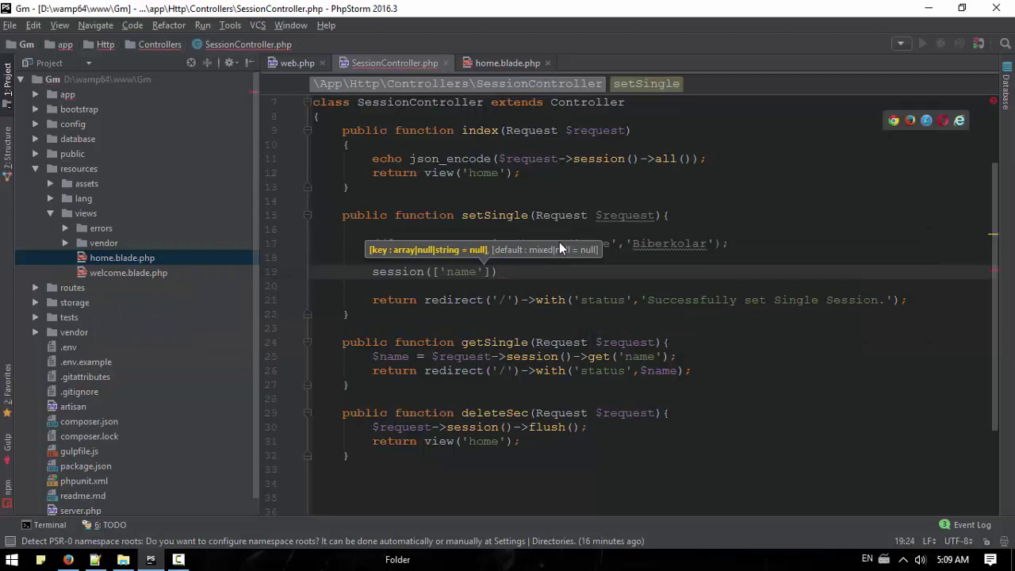
{"action": "type", "text": "=>'"}
{"action": "type", "text": "Waiferkolar"}
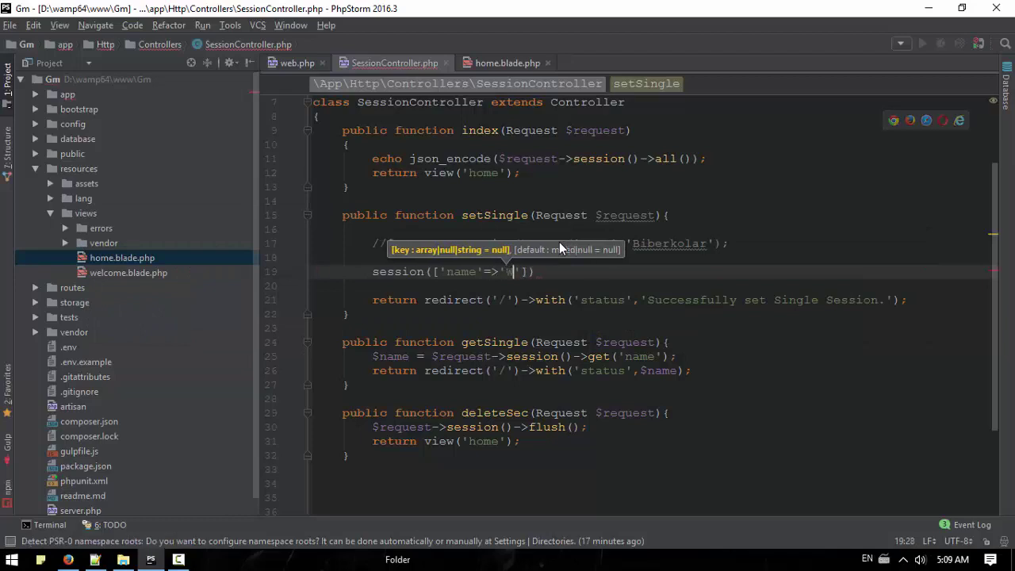
{"action": "key", "text": "End"}
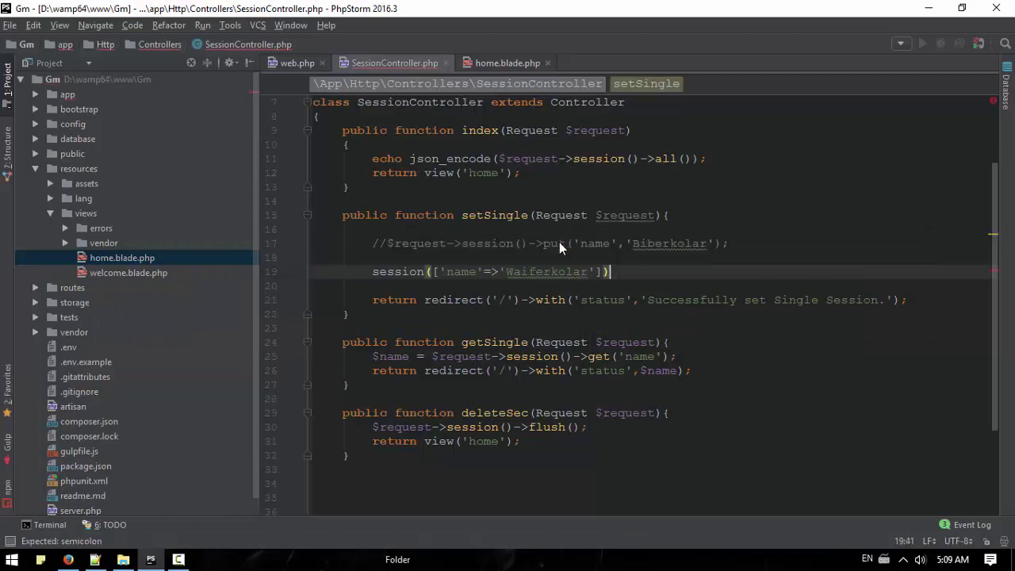
{"action": "type", "text": ";"}
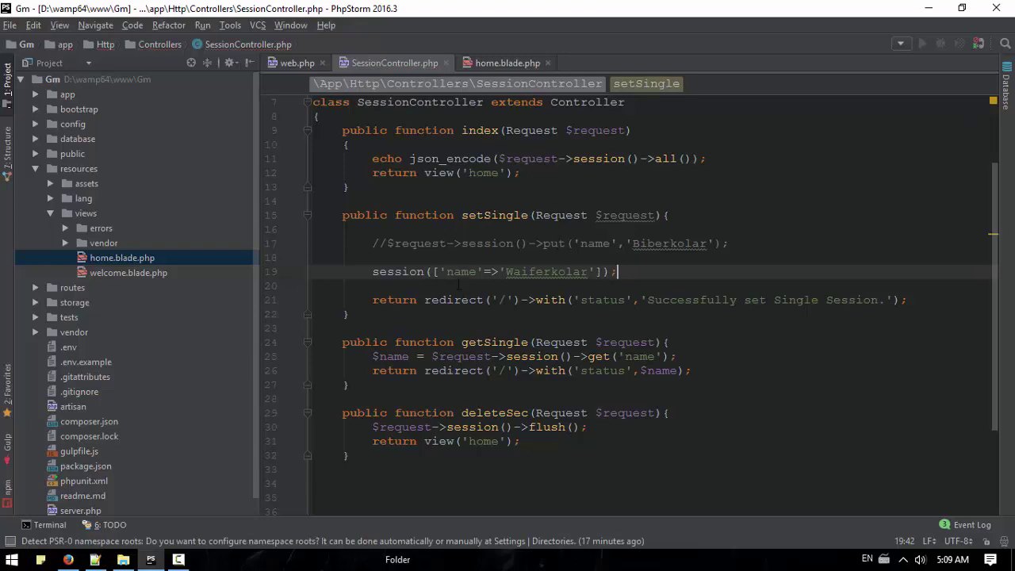
{"action": "left_click_drag", "start_coordinate": [433, 272], "coordinate": [605, 272]}
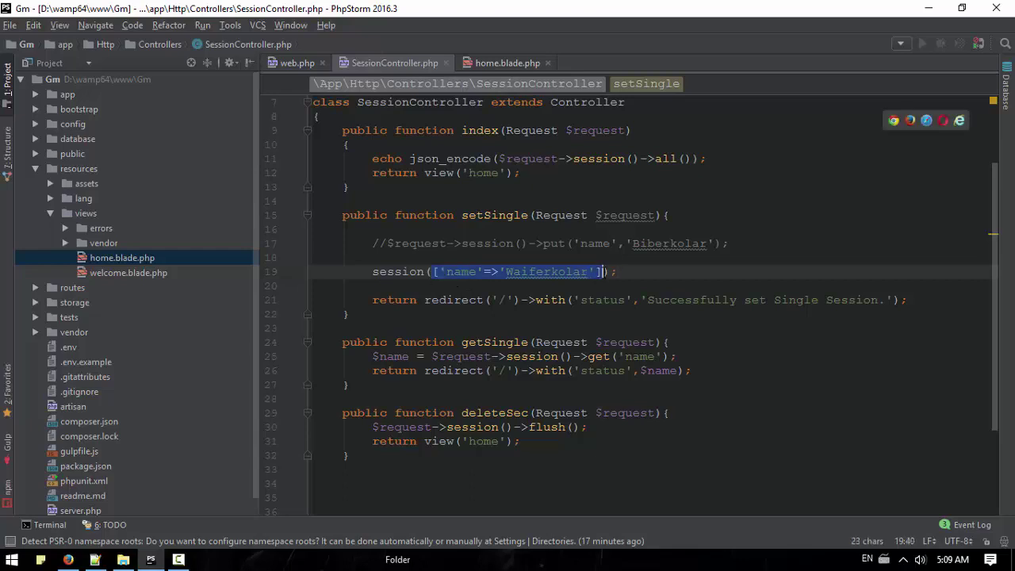
{"action": "key", "text": "End"}
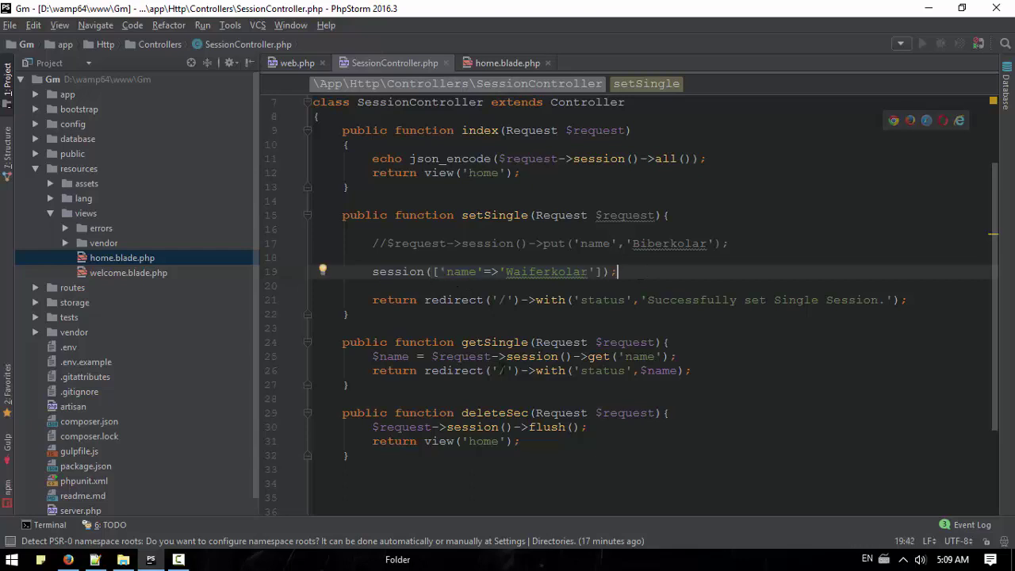
{"action": "scroll", "coordinate": [624, 377], "scroll_direction": "down", "scroll_amount": 1}
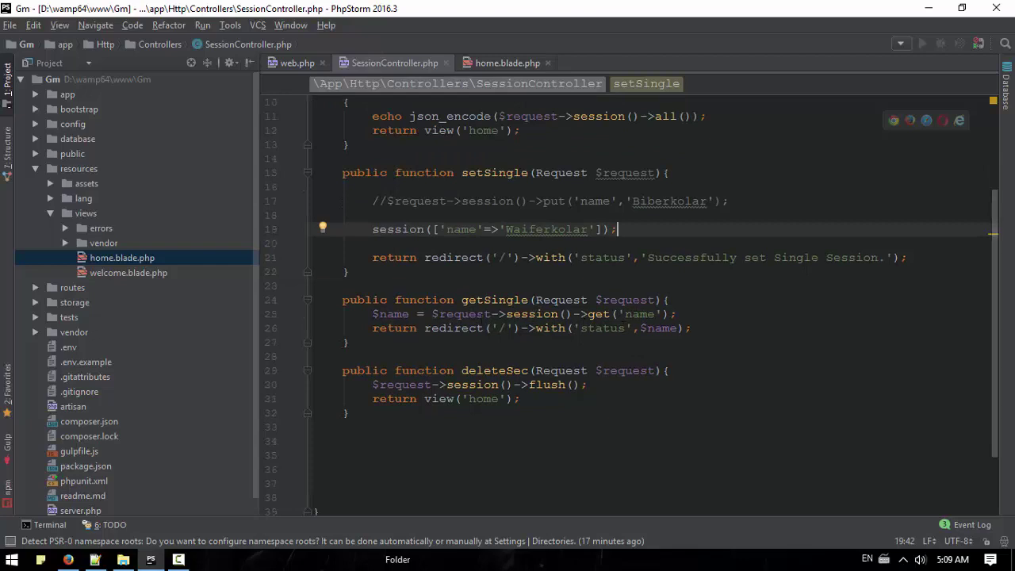
- Add $name = session('name'); below the getSingle retrieval line
{"action": "left_click", "coordinate": [372, 314]}
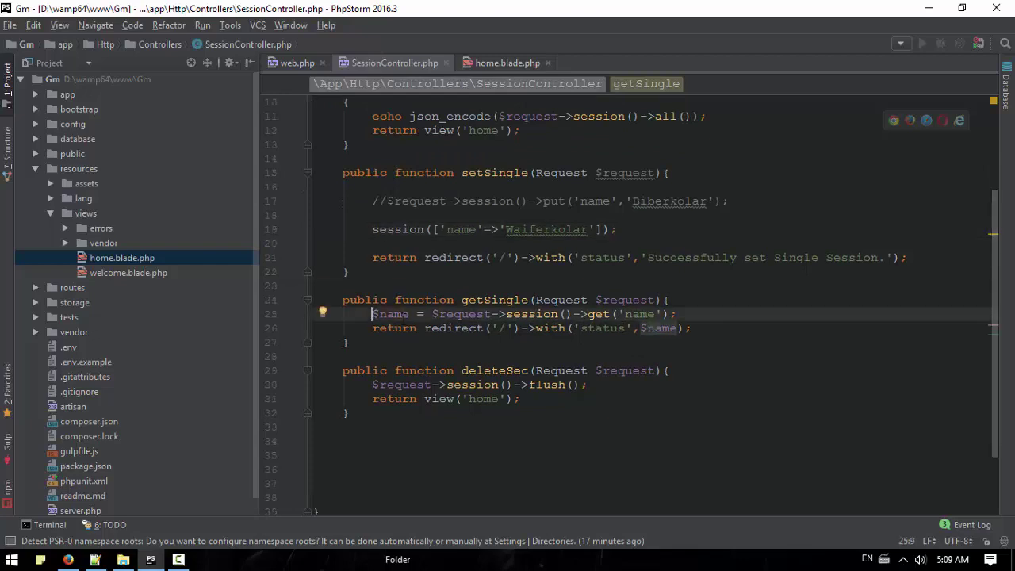
{"action": "type", "text": "//"}
{"action": "key", "text": "End"}
{"action": "key", "text": "Return"}
{"action": "type", "text": "$"}
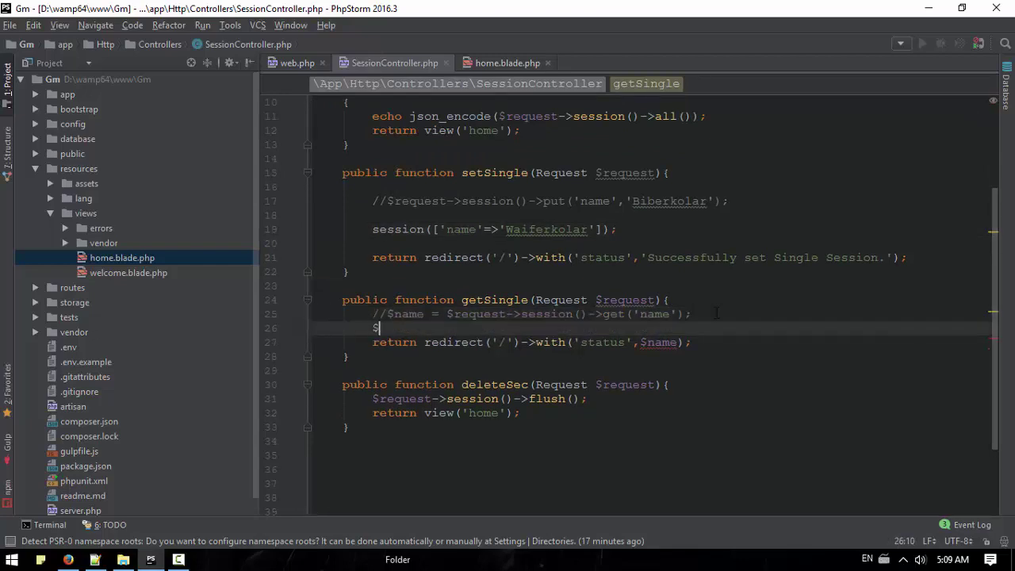
{"action": "type", "text": "name = sess"}
{"action": "key", "text": "Tab"}
{"action": "type", "text": "'"}
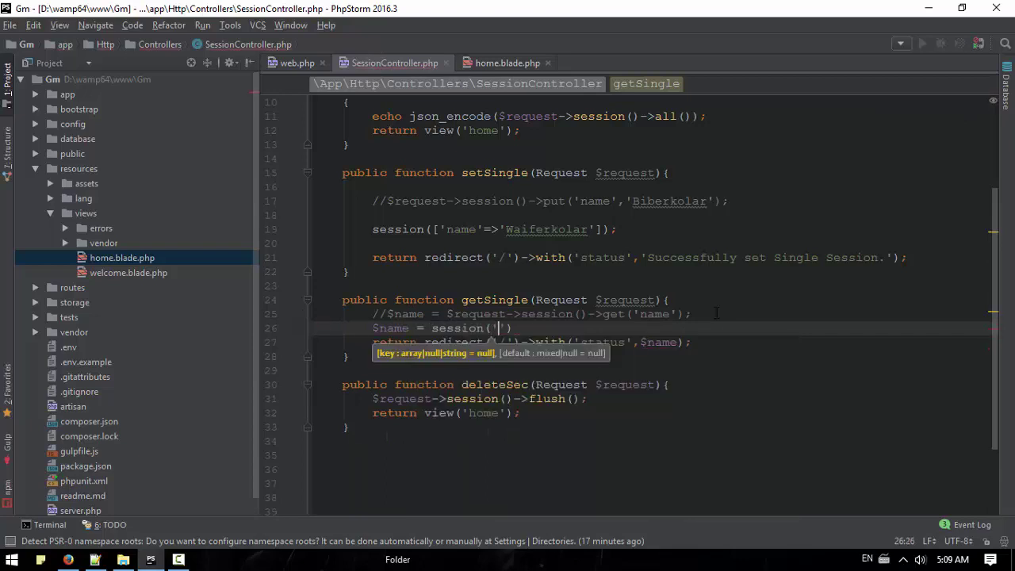
{"action": "type", "text": "name"}
{"action": "key", "text": "End"}
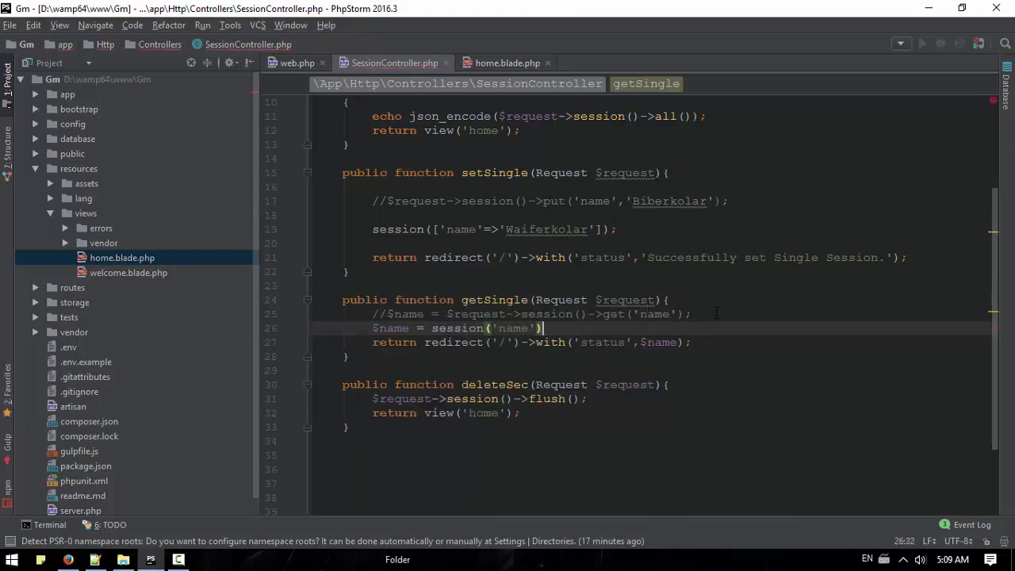
{"action": "type", "text": ";"}
- Reload gm.bm, set then get the single session, confirming Waiferkolar is returned
{"action": "key", "text": "alt+Tab"}
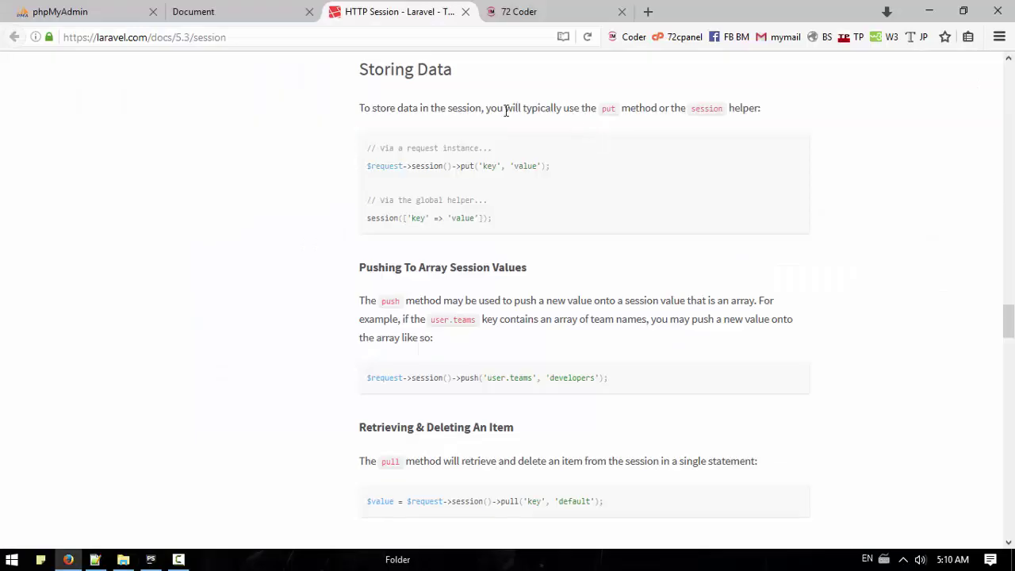
{"action": "left_click", "coordinate": [226, 11]}
{"action": "left_click", "coordinate": [249, 37]}
{"action": "key", "text": "Return"}
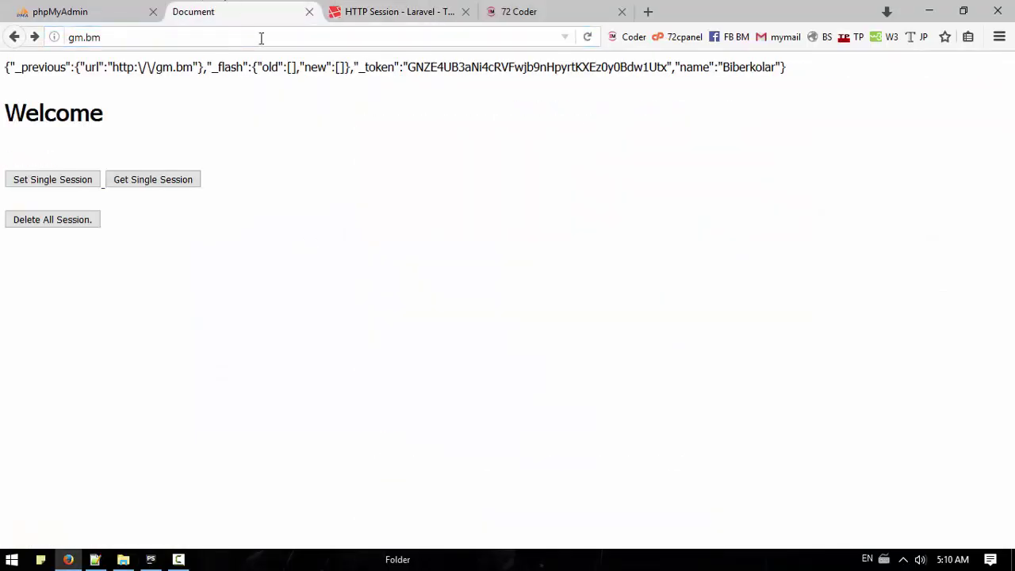
{"action": "left_click", "coordinate": [83, 182]}
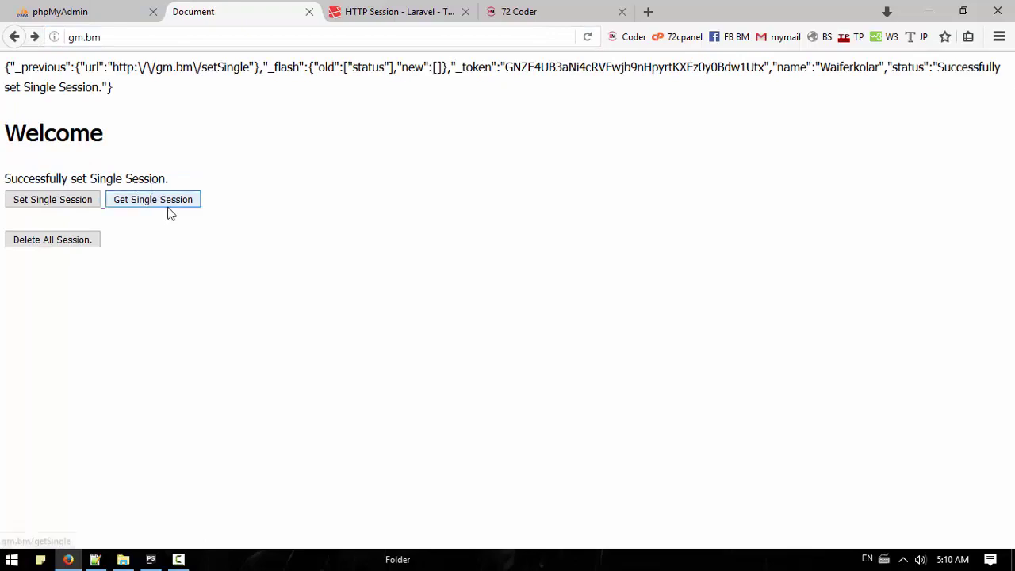
{"action": "left_click", "coordinate": [176, 205]}
{"action": "double_click", "coordinate": [32, 155]}
{"action": "key", "text": "alt+Tab"}
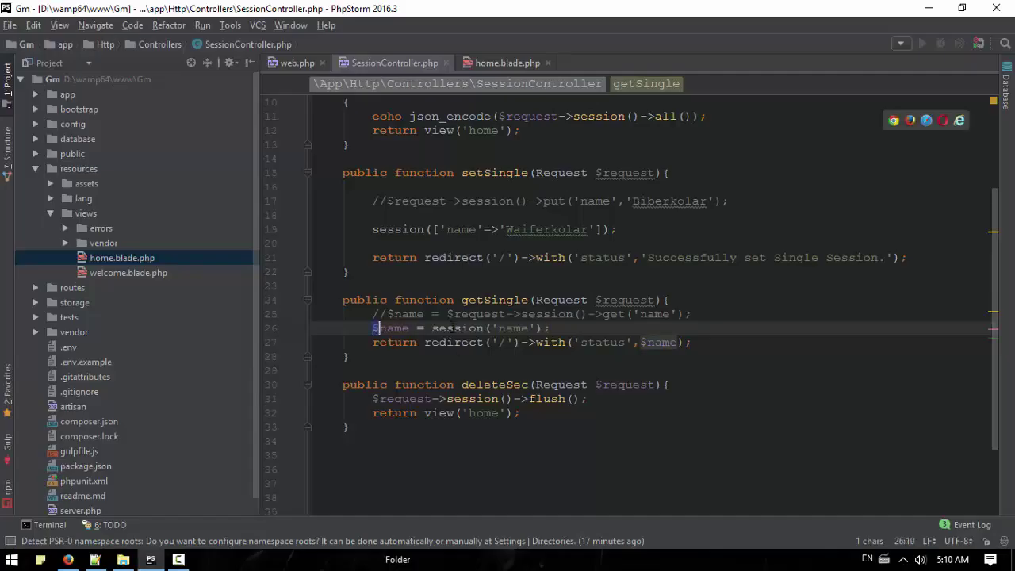
{"action": "double_click", "coordinate": [456, 327]}
{"action": "left_click", "coordinate": [549, 201]}
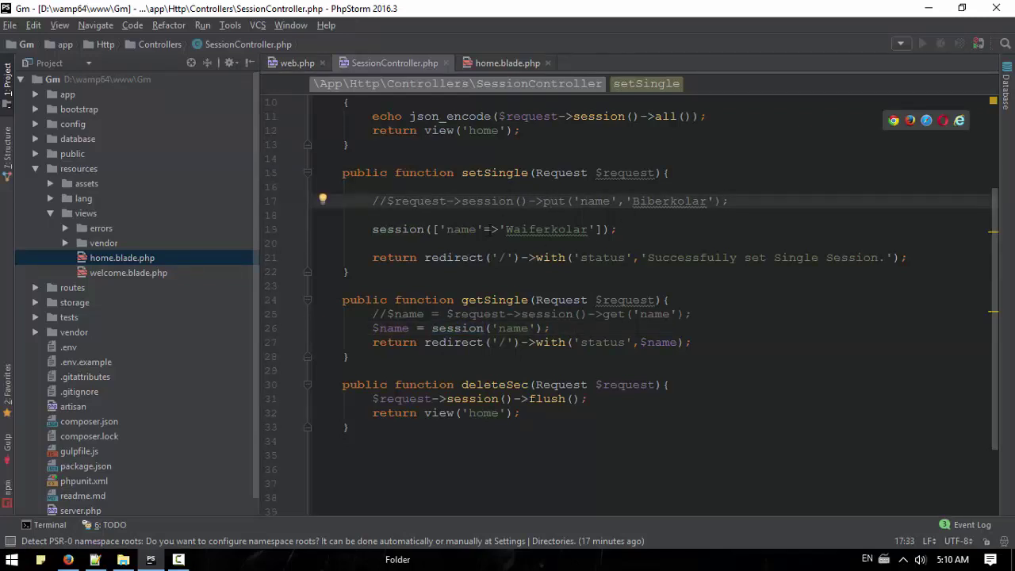
{"action": "left_click", "coordinate": [373, 229]}
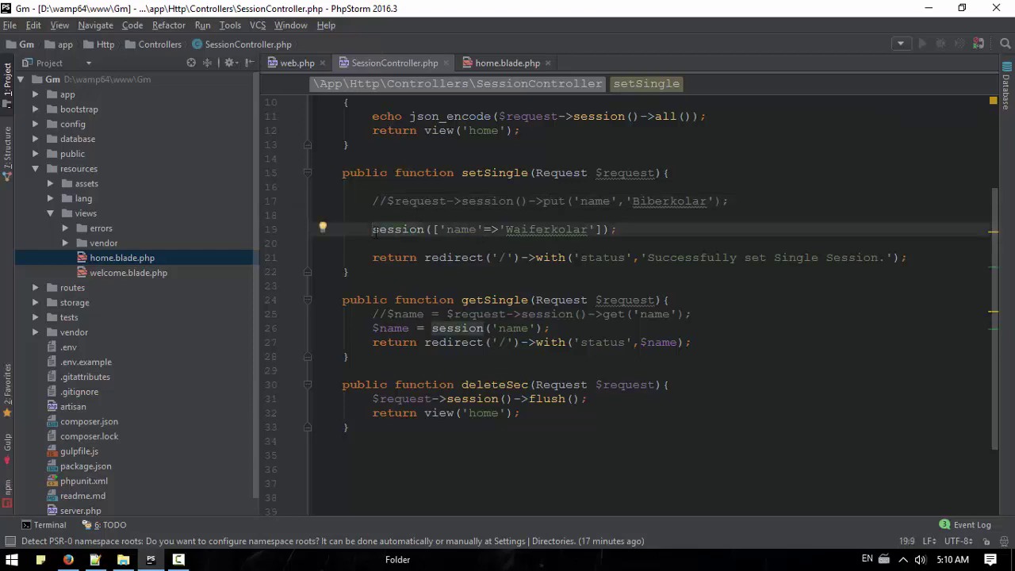
{"action": "type", "text": "//"}
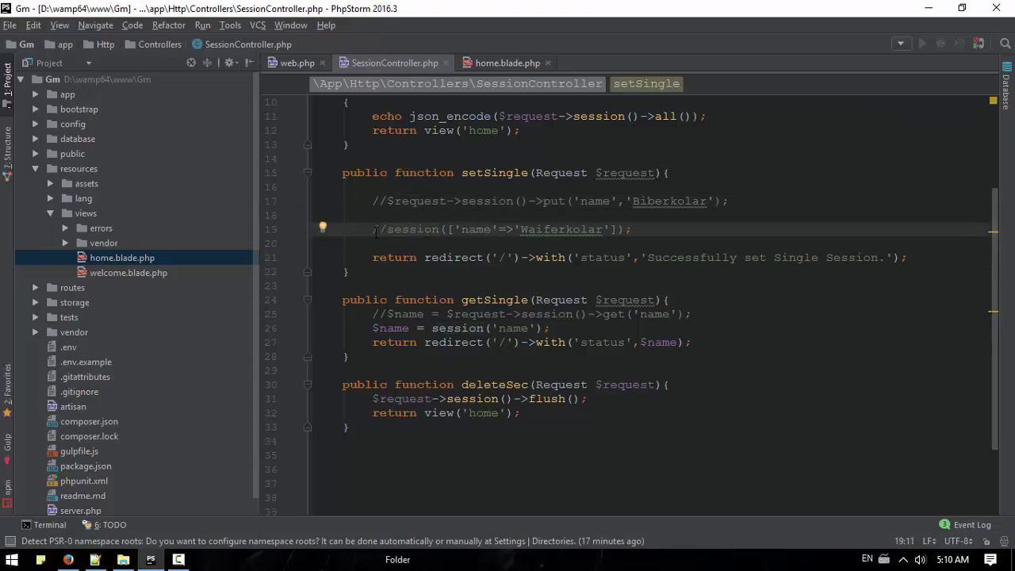
{"action": "key", "text": "BackSpace"}
{"action": "key", "text": "BackSpace"}
{"action": "scroll", "coordinate": [492, 272], "scroll_direction": "up", "scroll_amount": 3}
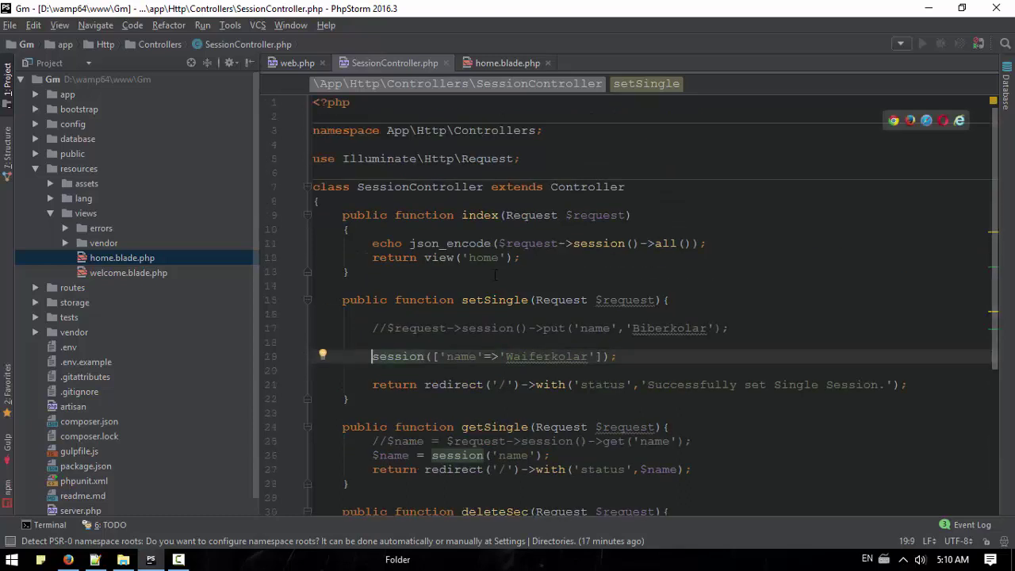
- Add Route::get('setMultiple','SessionController@setMultiple') below the getSingle route in web.php
{"action": "left_click", "coordinate": [297, 63]}
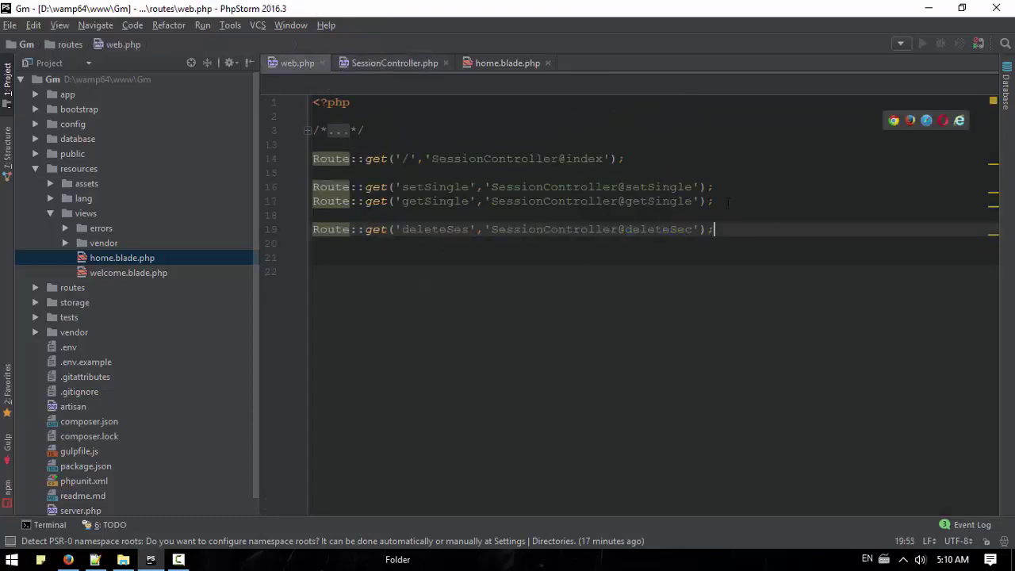
{"action": "left_click", "coordinate": [717, 201]}
{"action": "key", "text": "Return"}
{"action": "key", "text": "Return"}
{"action": "type", "text": "Ro"}
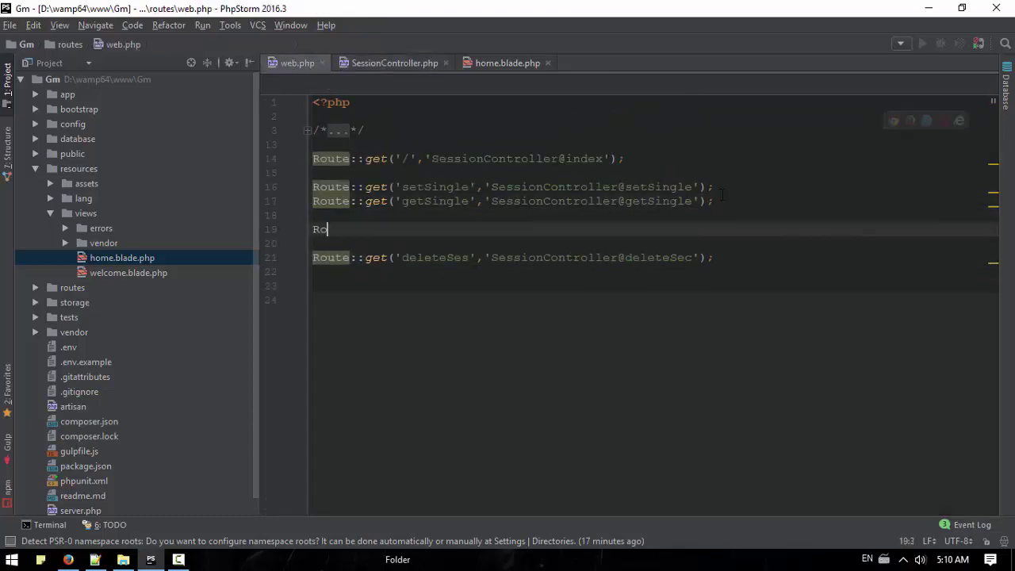
{"action": "type", "text": "ute::get('"}
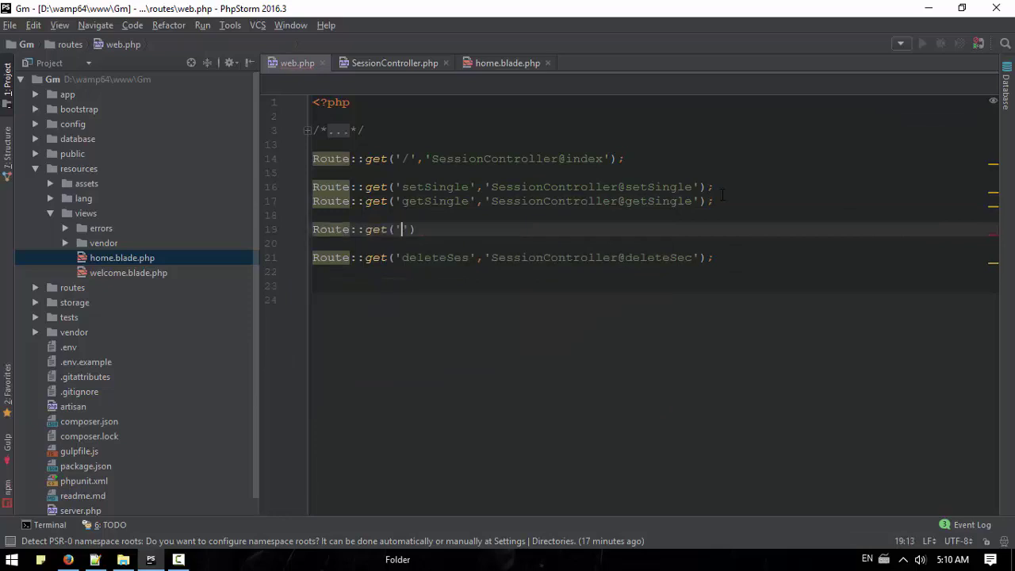
{"action": "type", "text": "set"}
{"action": "type", "text": "Multiple'"}
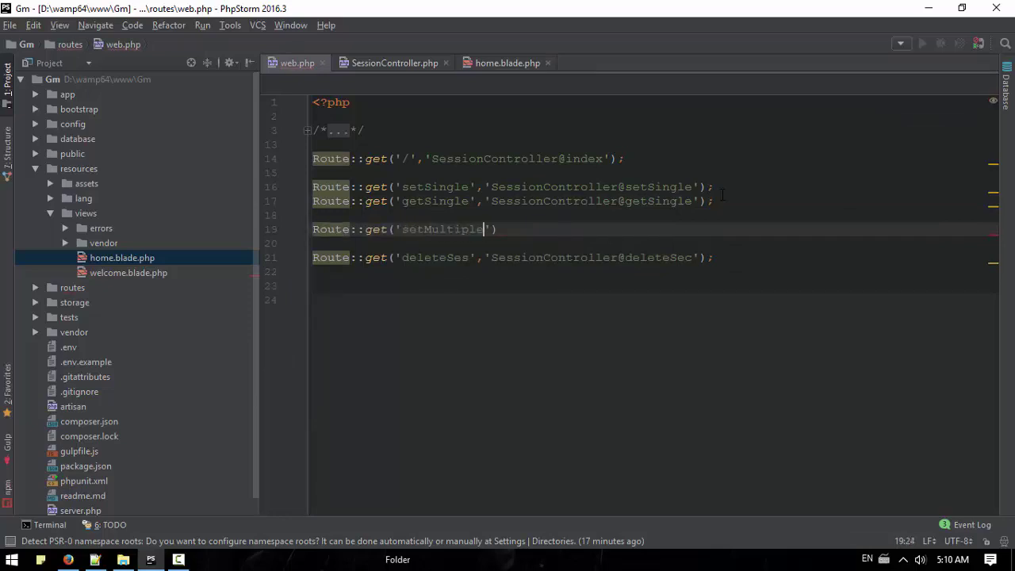
{"action": "type", "text": ","}
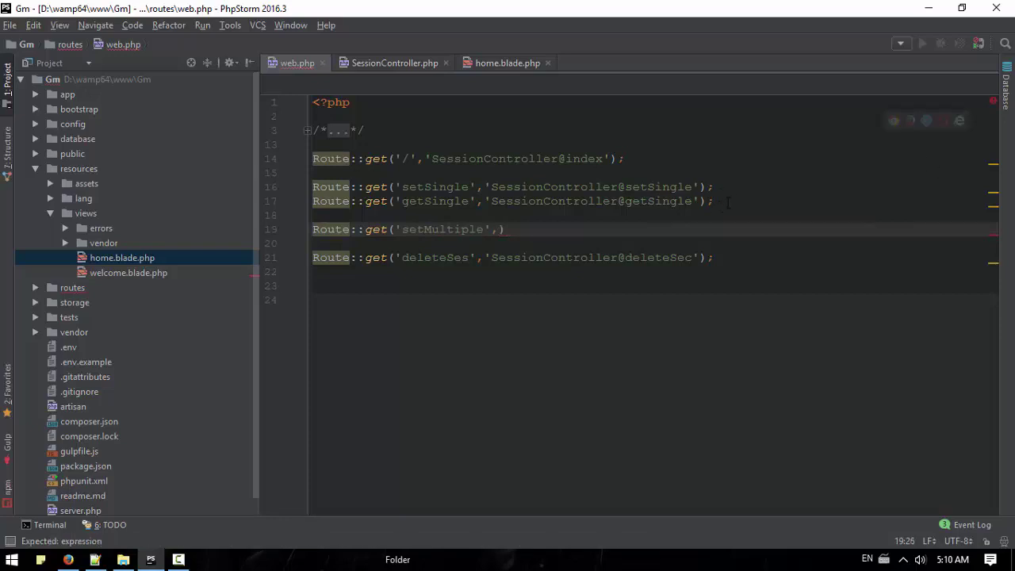
{"action": "mouse_move", "coordinate": [716, 201]}
{"action": "left_mouse_down"}
{"action": "mouse_move", "coordinate": [478, 201]}
{"action": "mouse_move", "coordinate": [491, 229]}
{"action": "left_mouse_up"}
{"action": "key", "text": "ctrl+c"}
{"action": "left_click", "coordinate": [504, 229]}
{"action": "key", "text": "ctrl+v"}
{"action": "double_click", "coordinate": [474, 230]}
{"action": "key", "text": "ctrl+c"}
{"action": "double_click", "coordinate": [682, 230]}
{"action": "key", "text": "ctrl+v"}
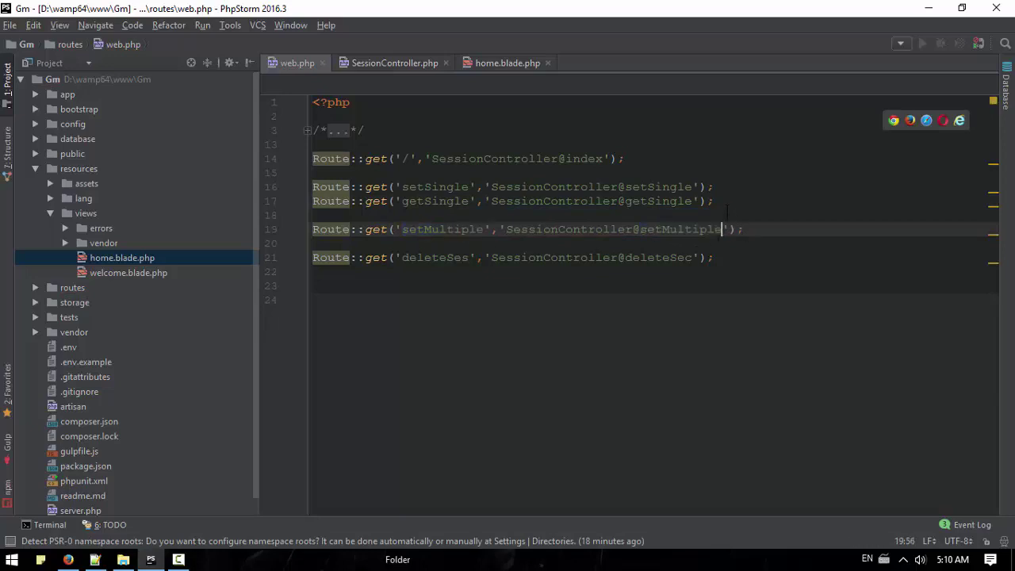
- Duplicate the setMultiple route and rename the copy to getMultiple
{"action": "triple_click", "coordinate": [700, 231]}
{"action": "key", "text": "ctrl+c"}
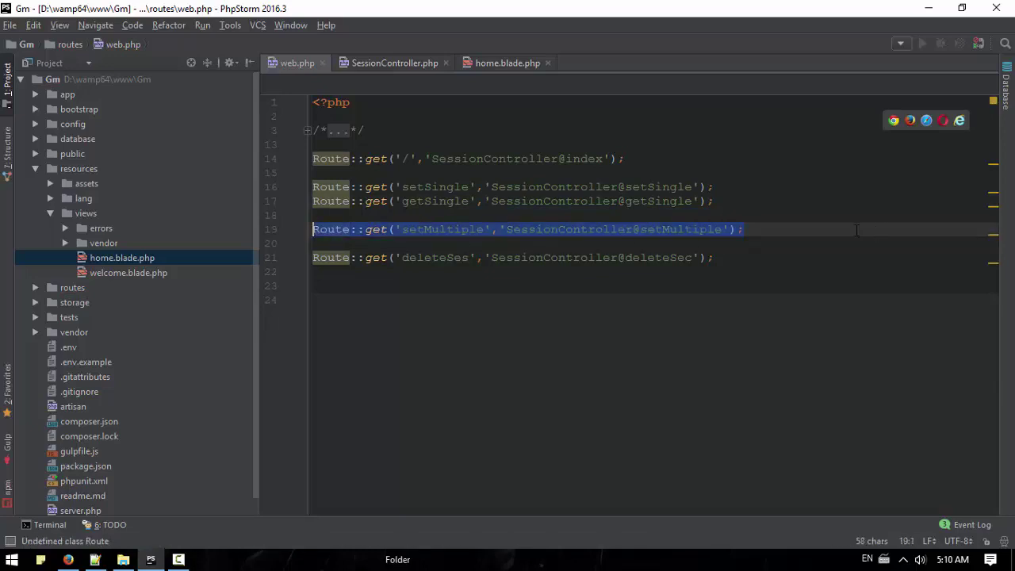
{"action": "left_click", "coordinate": [856, 229]}
{"action": "key", "text": "ctrl+d"}
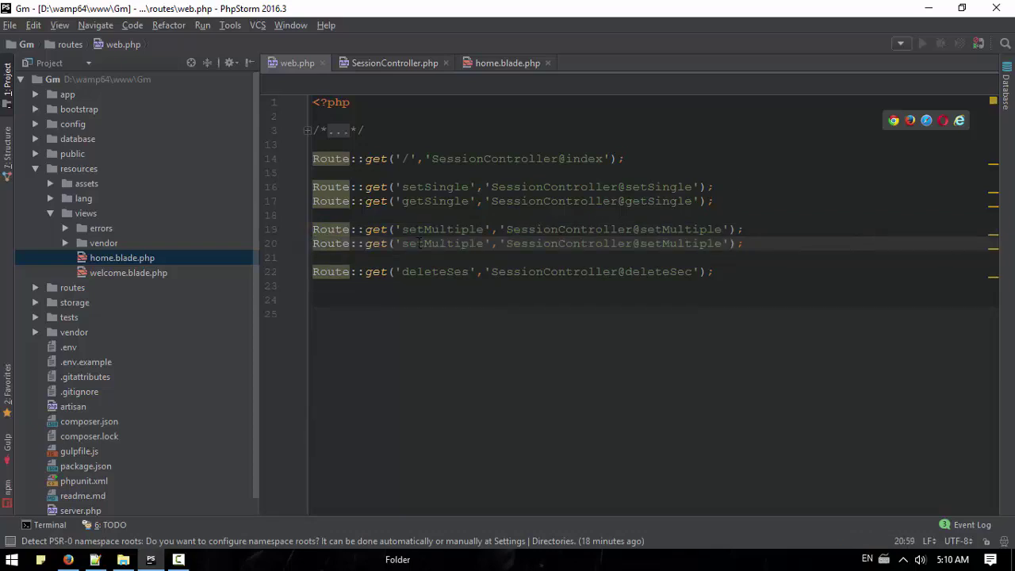
{"action": "left_click_drag", "start_coordinate": [420, 243], "coordinate": [410, 244]}
{"action": "type", "text": "g"}
{"action": "double_click", "coordinate": [442, 244]}
{"action": "key", "text": "ctrl+c"}
{"action": "double_click", "coordinate": [681, 243]}
{"action": "key", "text": "ctrl+v"}
{"action": "double_click", "coordinate": [673, 230]}
- Add public function setMultiple(Request $request){ } after deleteSec in SessionController.php
{"action": "left_click", "coordinate": [394, 62]}
{"action": "scroll", "coordinate": [555, 278], "scroll_direction": "down", "scroll_amount": 5}
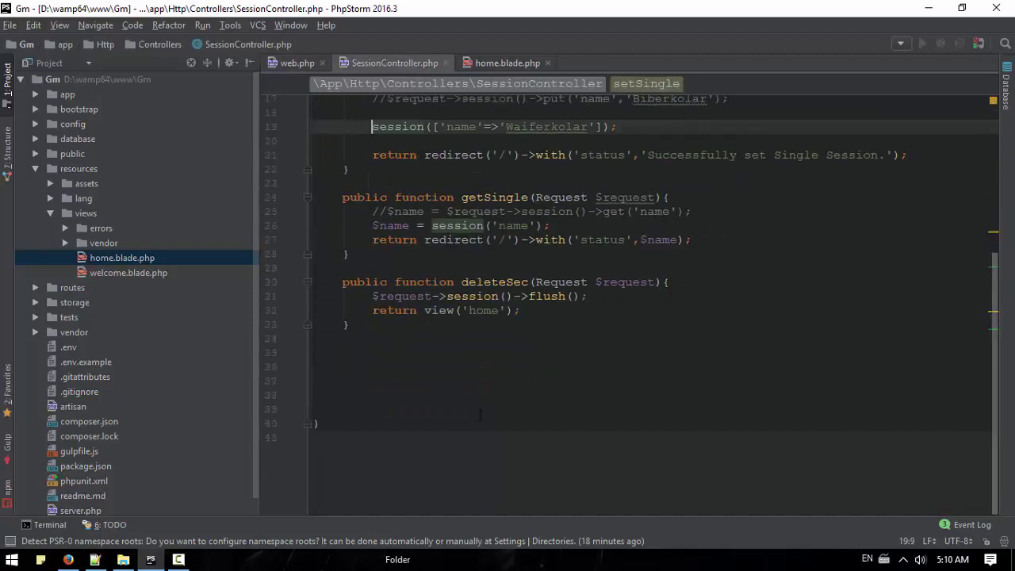
{"action": "left_click", "coordinate": [391, 354]}
{"action": "type", "text": "public"}
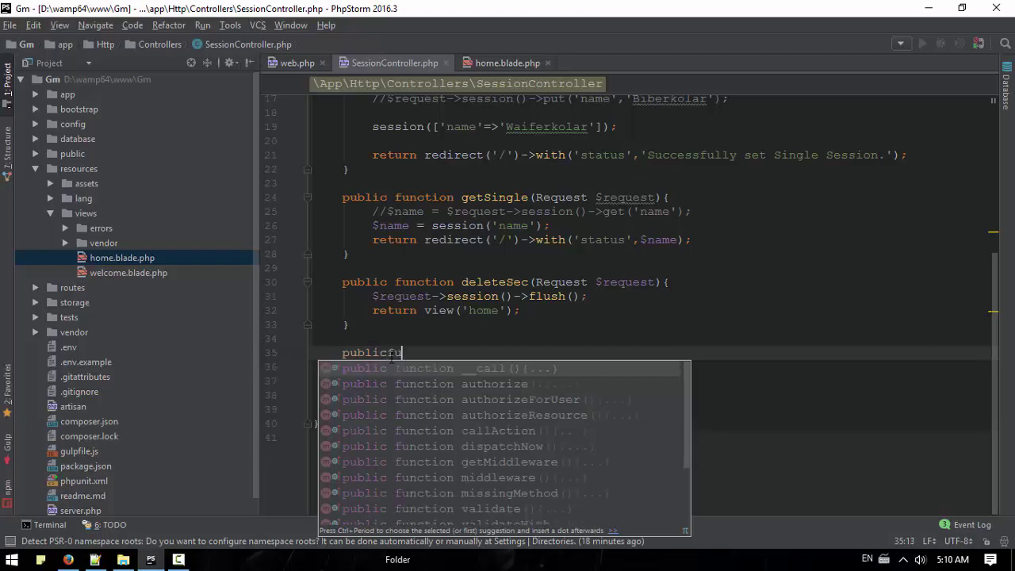
{"action": "type", "text": " function"}
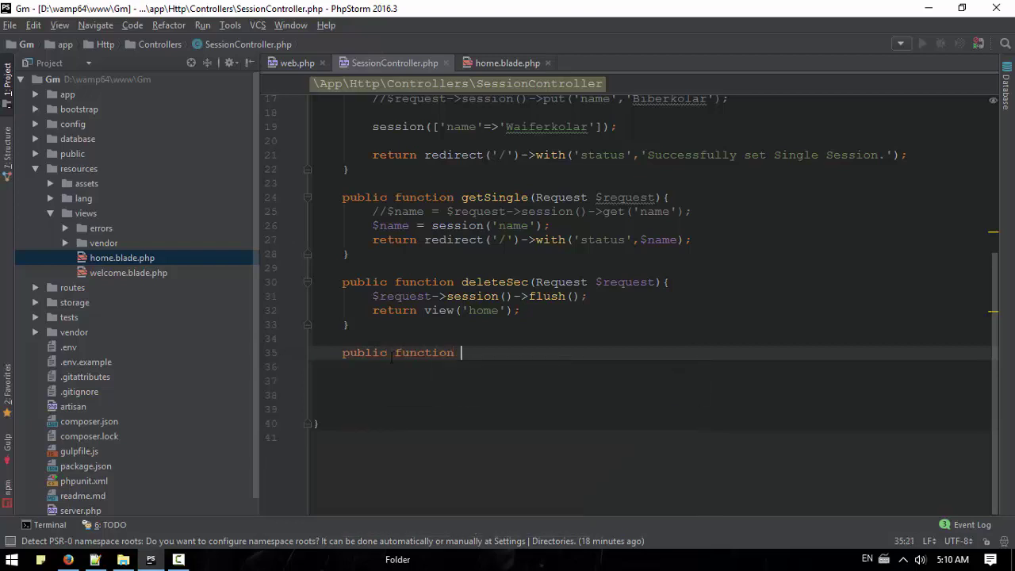
{"action": "type", "text": "setMultiple({"}
{"action": "key", "text": "Return"}
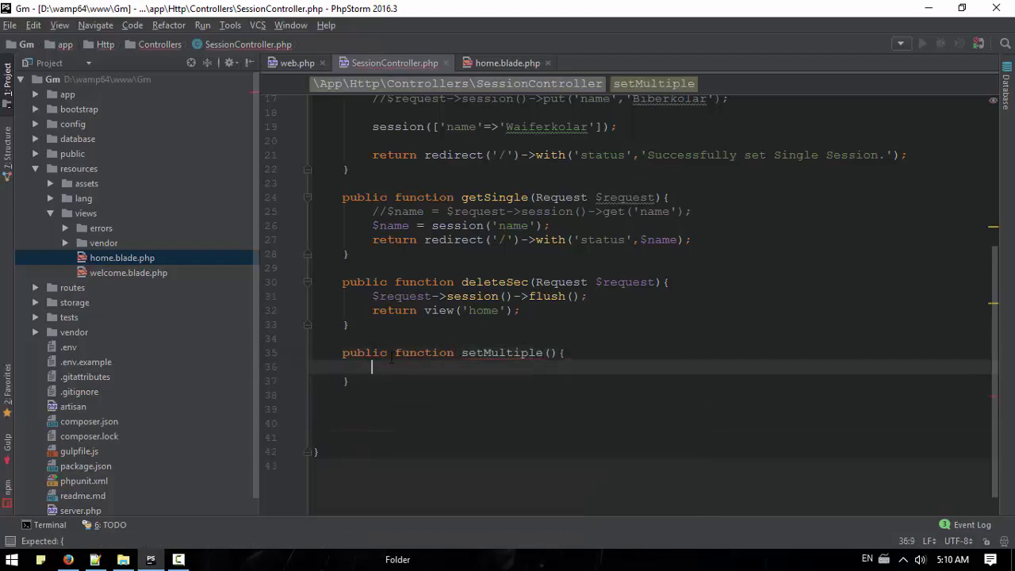
{"action": "left_click", "coordinate": [550, 352]}
{"action": "type", "text": "Re"}
{"action": "key", "text": "Return"}
{"action": "type", "text": "$"}
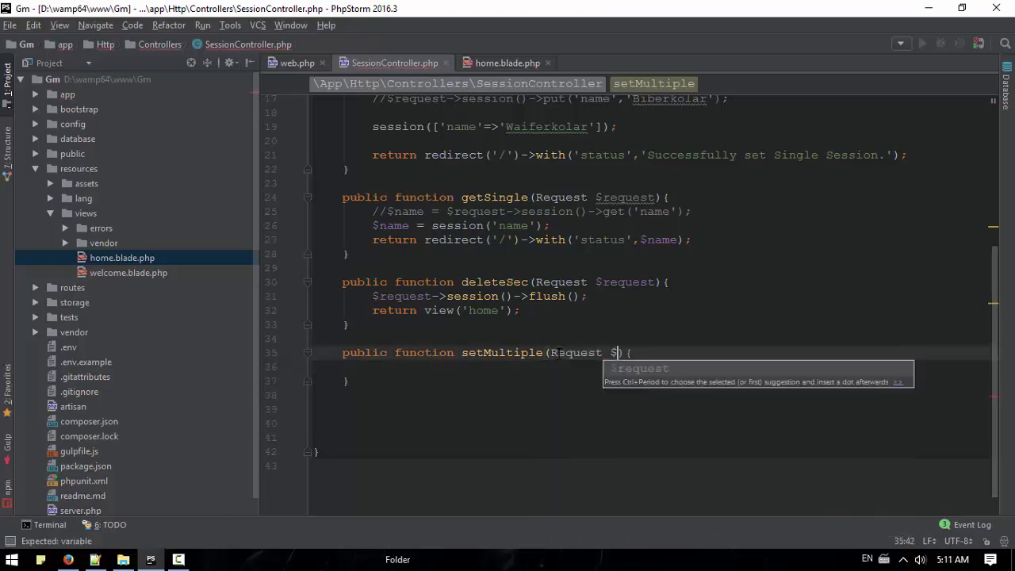
{"action": "key", "text": "Return"}
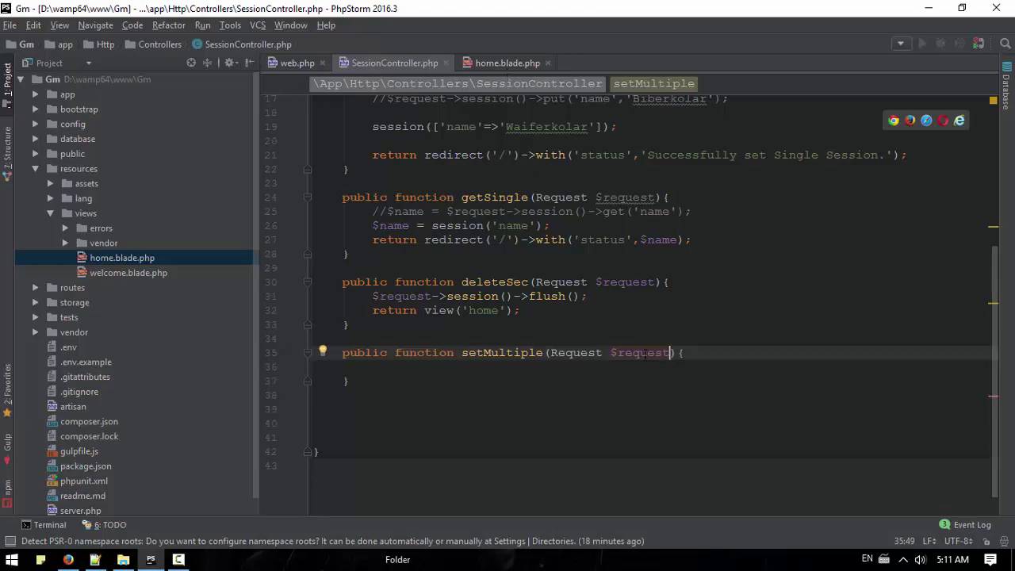
{"action": "left_click", "coordinate": [709, 358]}
{"action": "left_click", "coordinate": [523, 379]}
{"action": "left_click", "coordinate": [555, 367]}
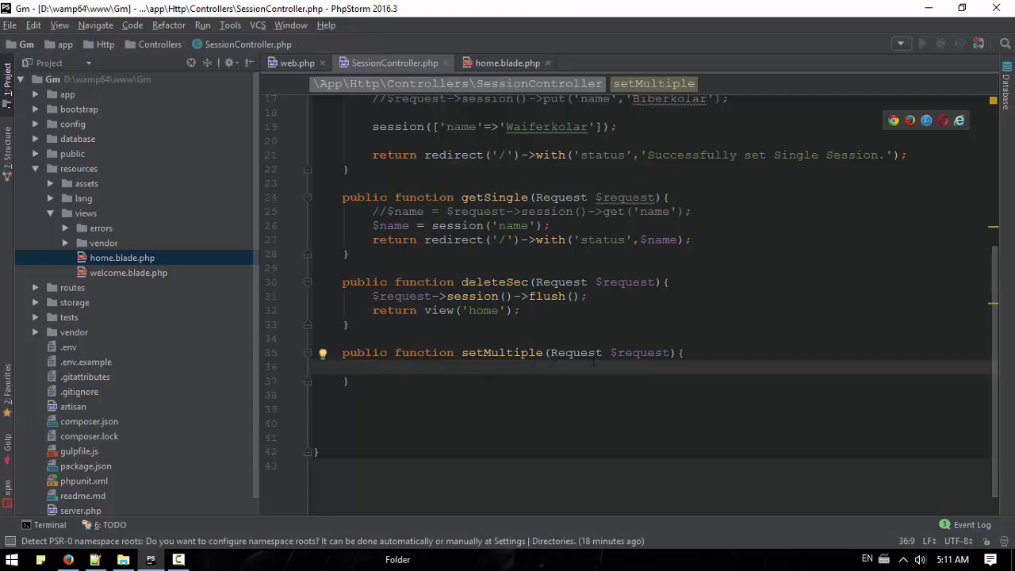
{"action": "scroll", "coordinate": [558, 386], "scroll_direction": "up", "scroll_amount": 3}
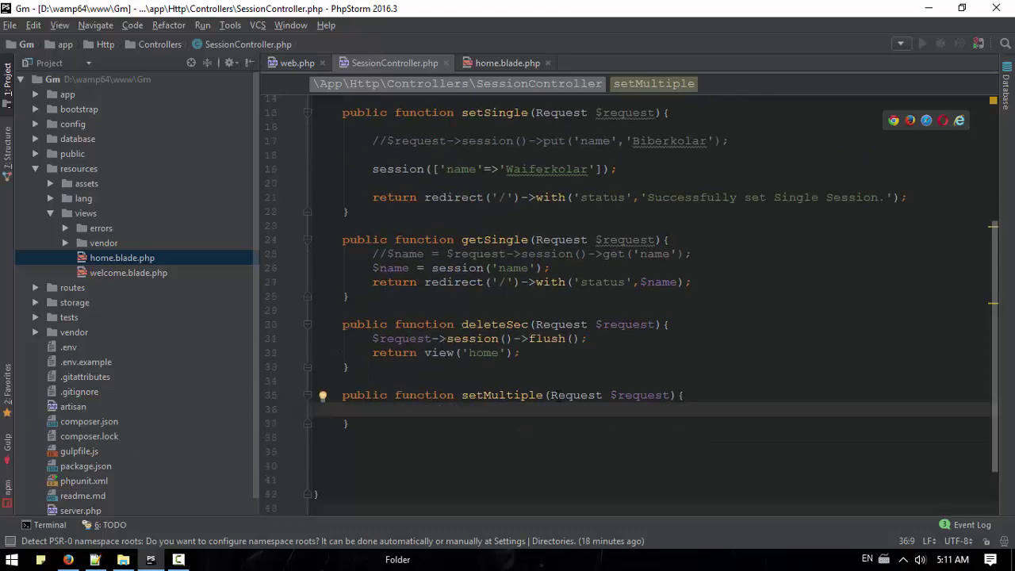
{"action": "type", "text": "$data = "}
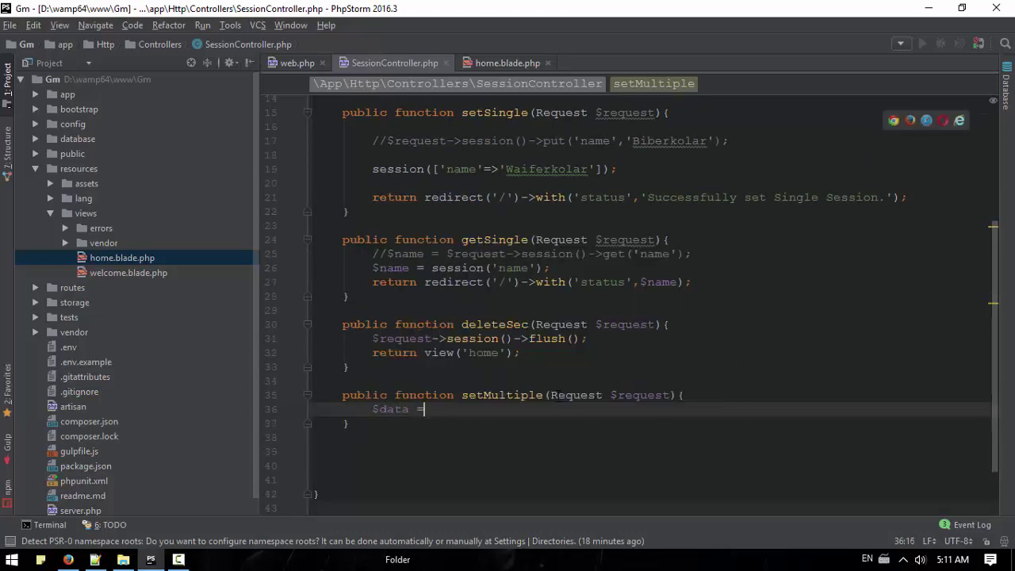
{"action": "type", "text": "[];"}
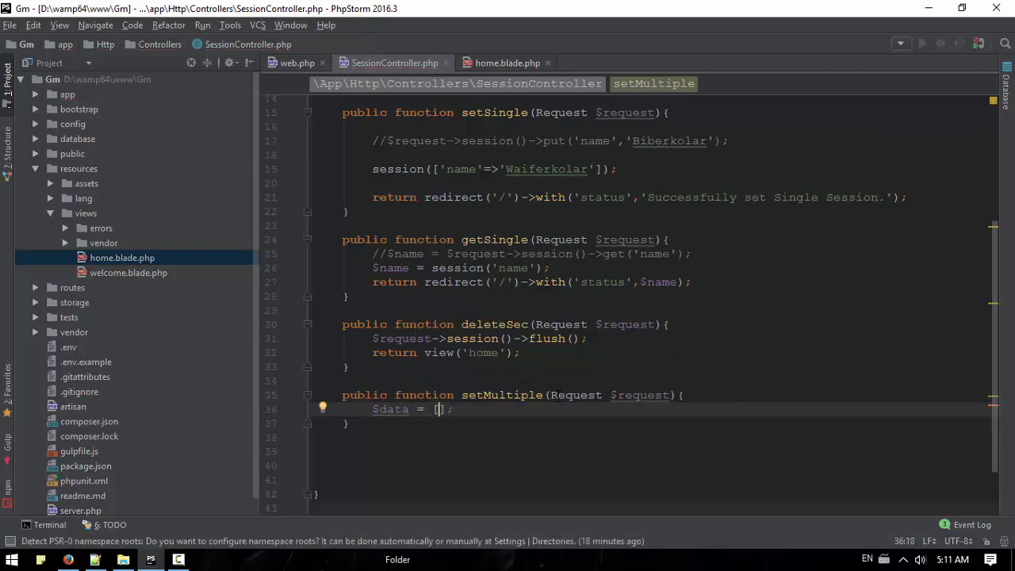
- Write $data = ['1'=>"one",'2'=>"Two",'3'=>'Three']; in setMultiple and start a new line
{"action": "key", "text": "BackSpace"}
{"action": "type", "text": "[1"}
{"action": "key", "text": "BackSpace"}
{"action": "type", "text": "1"}
{"action": "type", "text": "=>\"one\""}
{"action": "type", "text": "2"}
{"action": "type", "text": "'=>"}
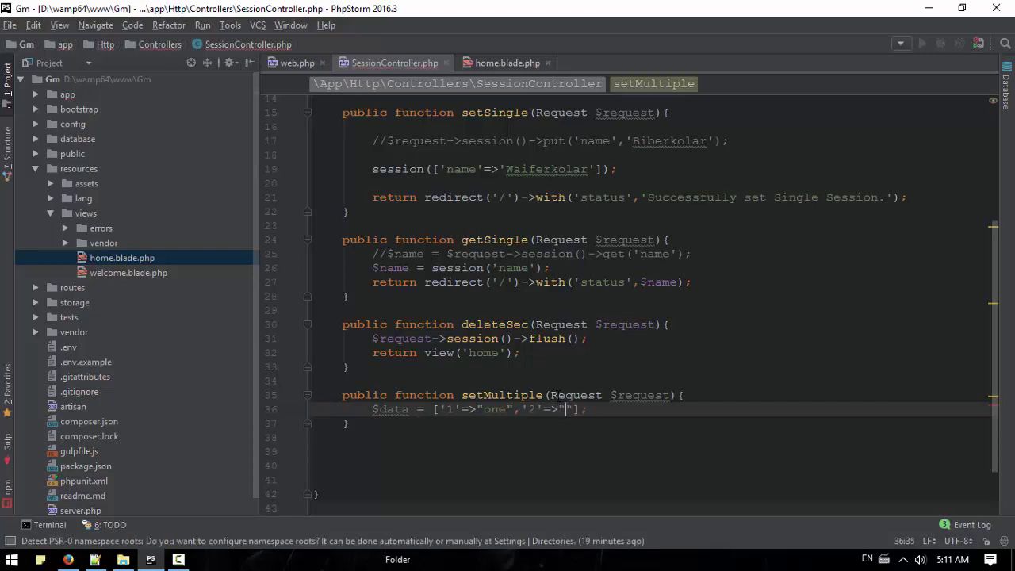
{"action": "type", "text": "\"Two\",'"}
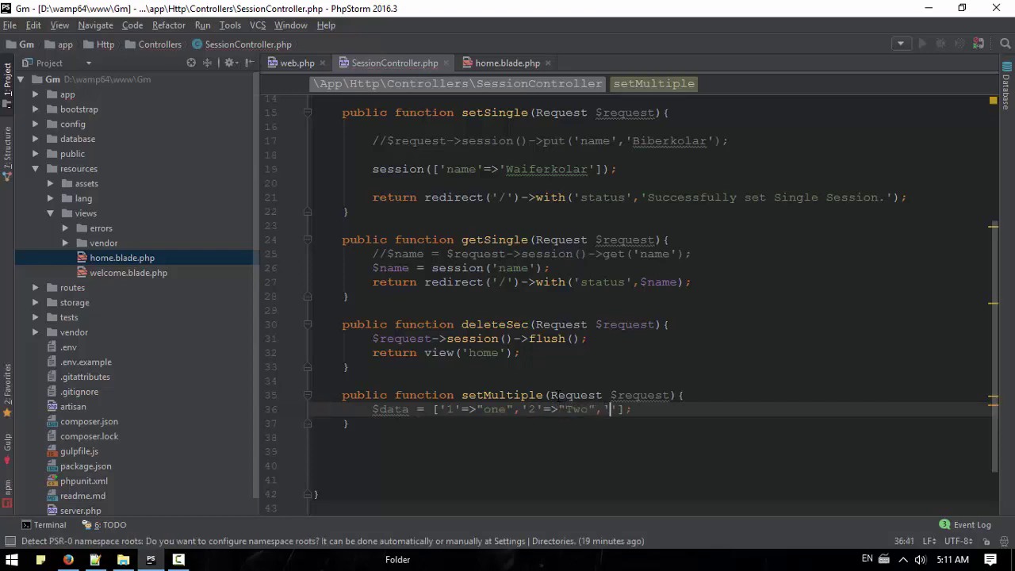
{"action": "type", "text": "3"}
{"action": "type", "text": ","}
{"action": "type", "text": "=>"}
{"action": "type", "text": "'Three"}
{"action": "key", "text": "End"}
{"action": "type", "text": ";"}
{"action": "key", "text": "Return"}
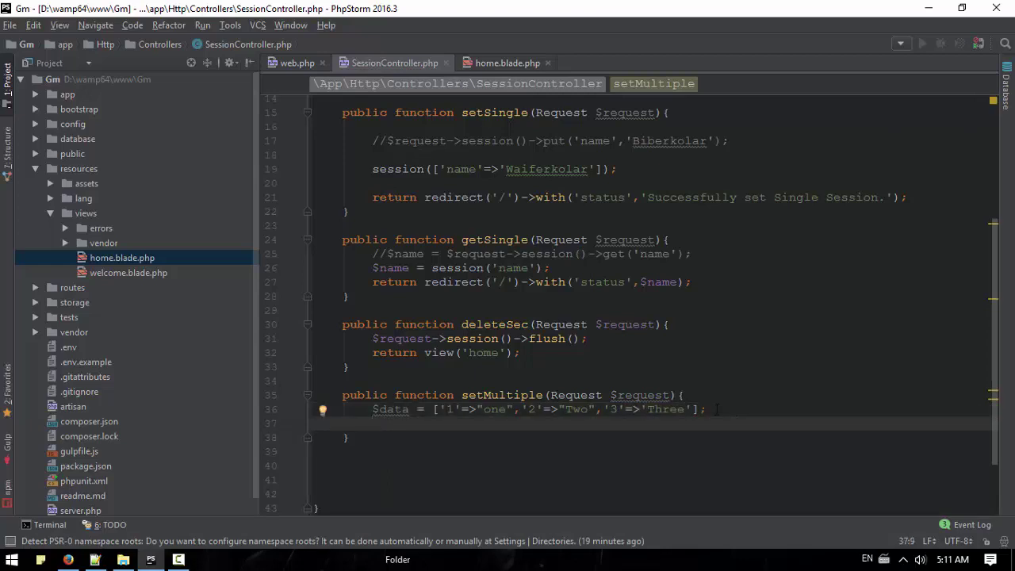
{"action": "scroll", "coordinate": [537, 317], "scroll_direction": "up", "scroll_amount": 3}
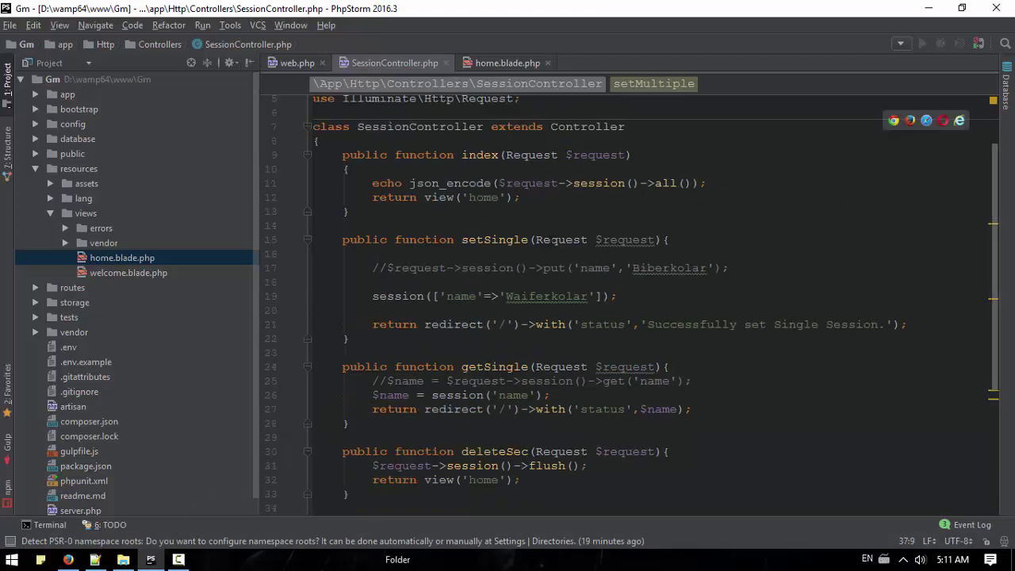
{"action": "scroll", "coordinate": [537, 317], "scroll_direction": "up", "scroll_amount": 2}
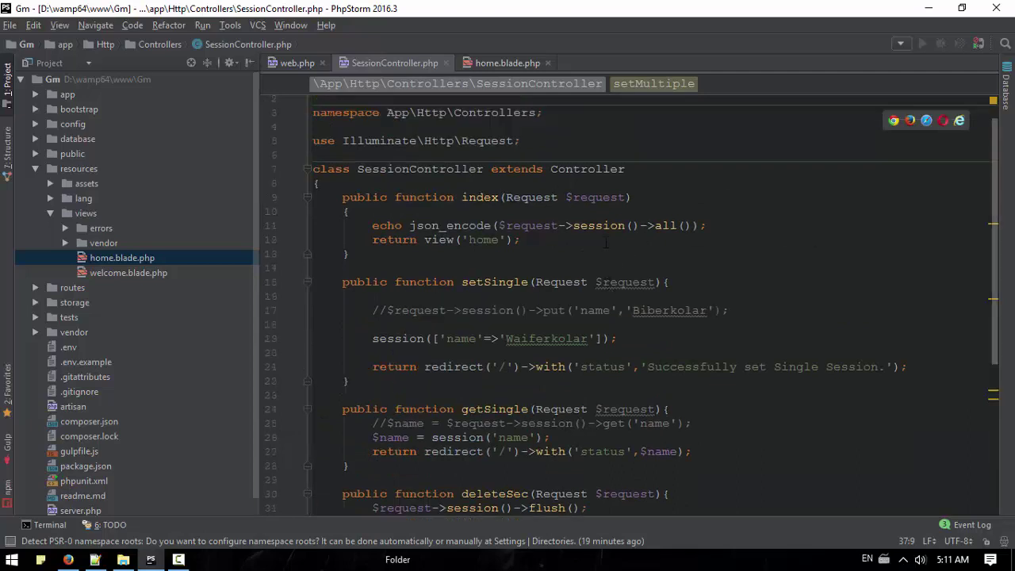
{"action": "scroll", "coordinate": [536, 318], "scroll_direction": "down", "scroll_amount": 1}
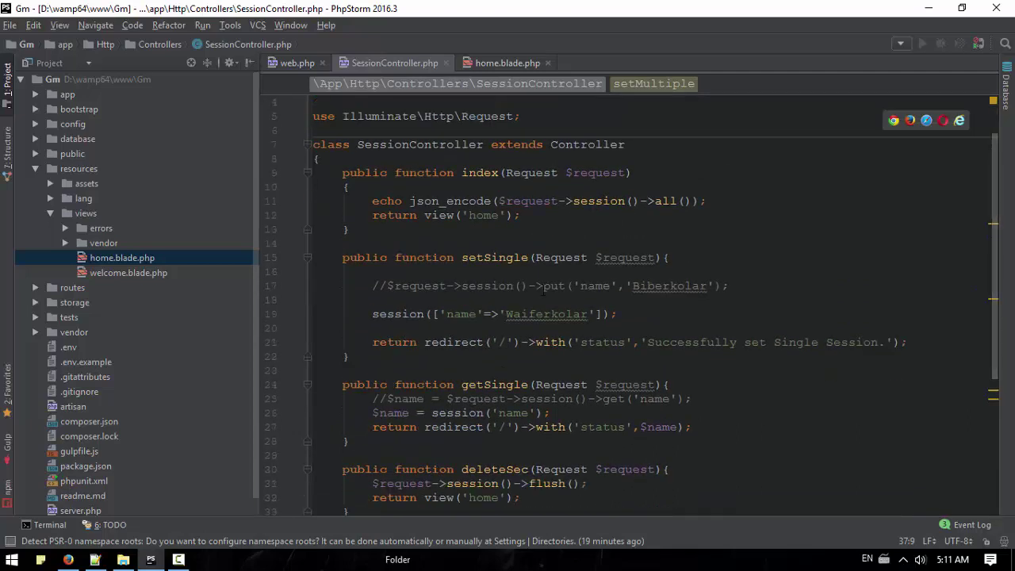
{"action": "left_click_drag", "start_coordinate": [745, 286], "coordinate": [572, 301]}
{"action": "scroll", "coordinate": [649, 301], "scroll_direction": "down", "scroll_amount": 5}
{"action": "left_click", "coordinate": [473, 359]}
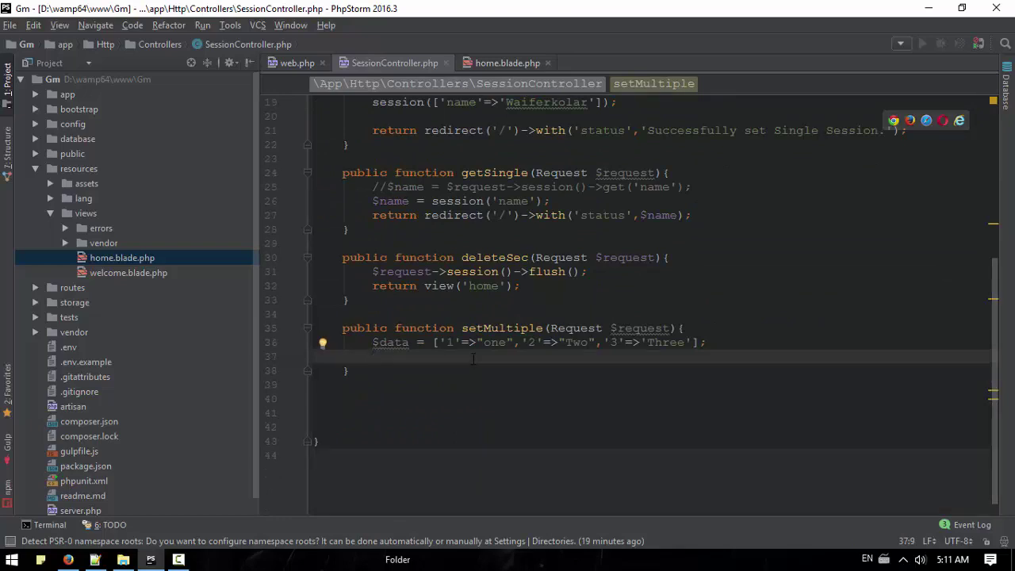
- Write $request->session()->put(['data',$data]) on a new line in setMultiple
{"action": "key", "text": "Return"}
{"action": "type", "text": "$request->se"}
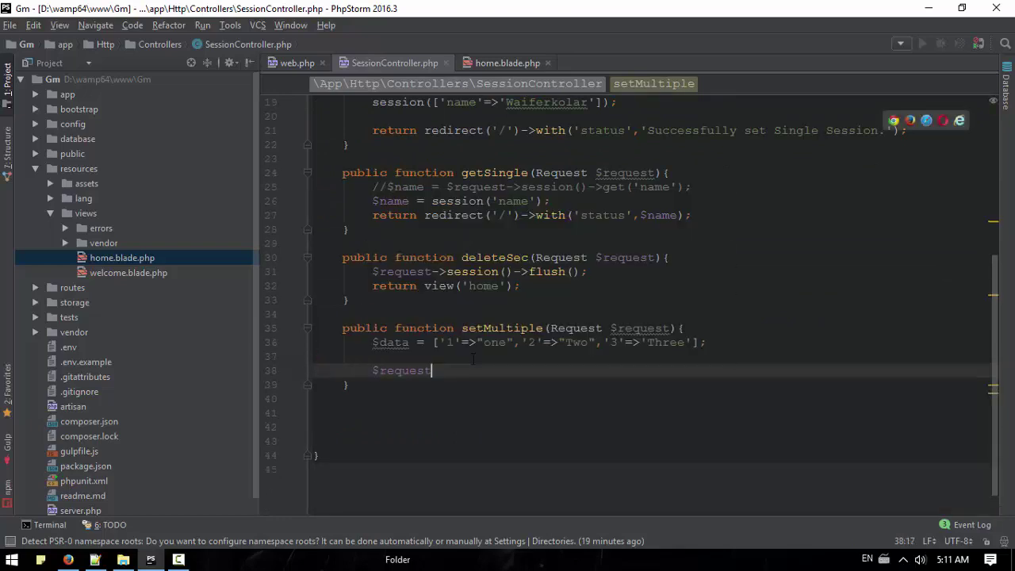
{"action": "key", "text": "Return"}
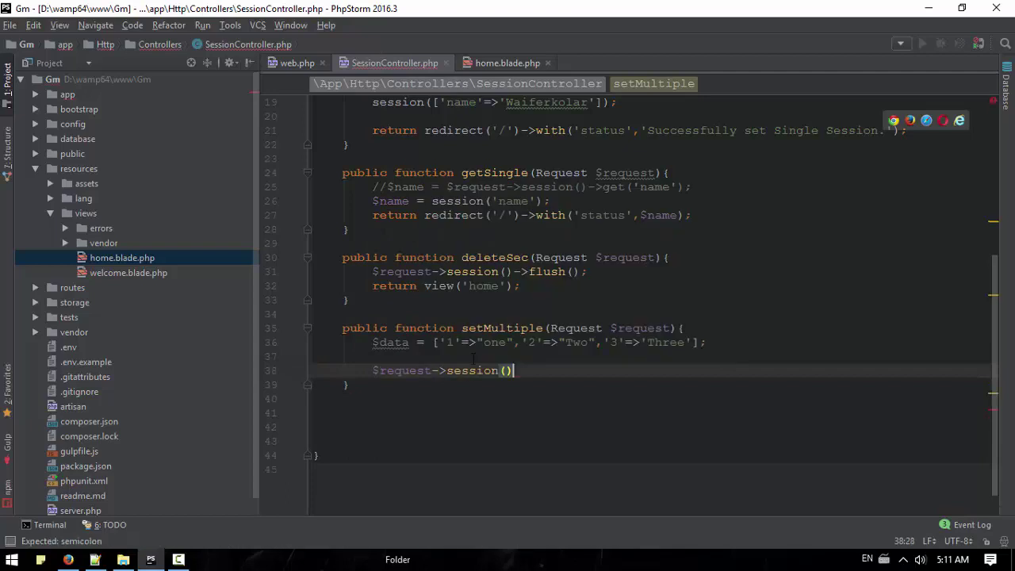
{"action": "type", "text": "->"}
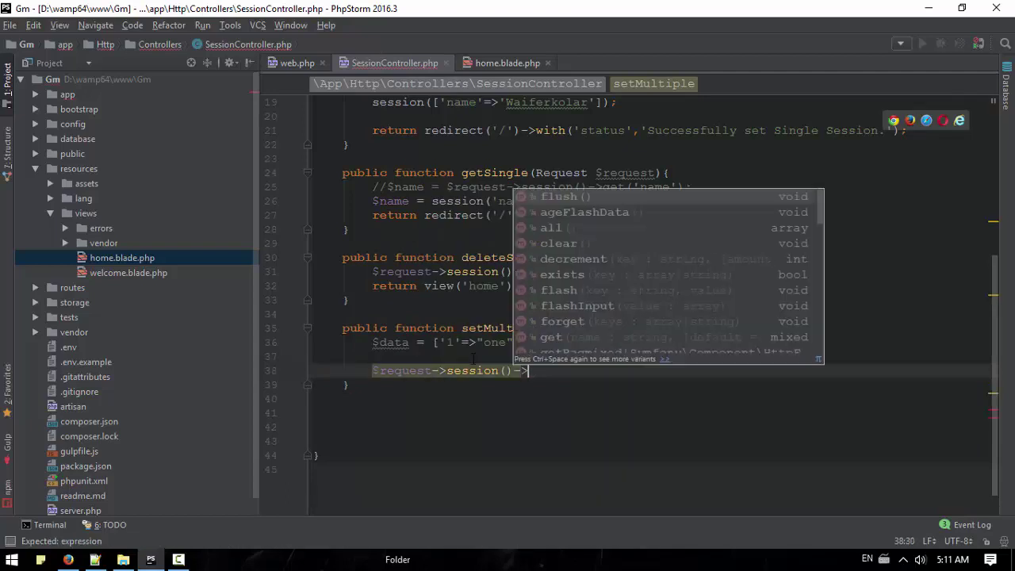
{"action": "type", "text": "put"}
{"action": "key", "text": "Return"}
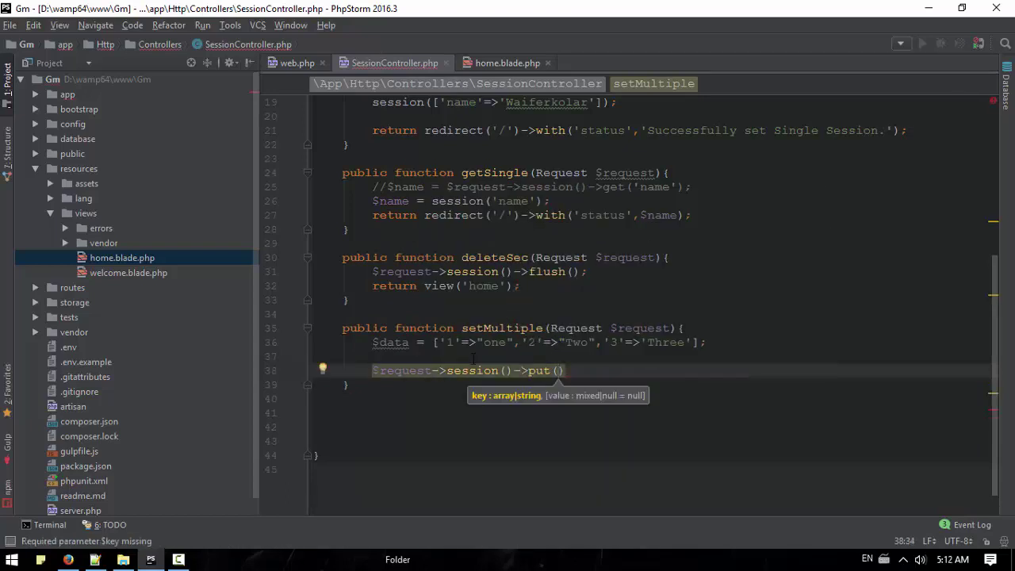
{"action": "type", "text": "["}
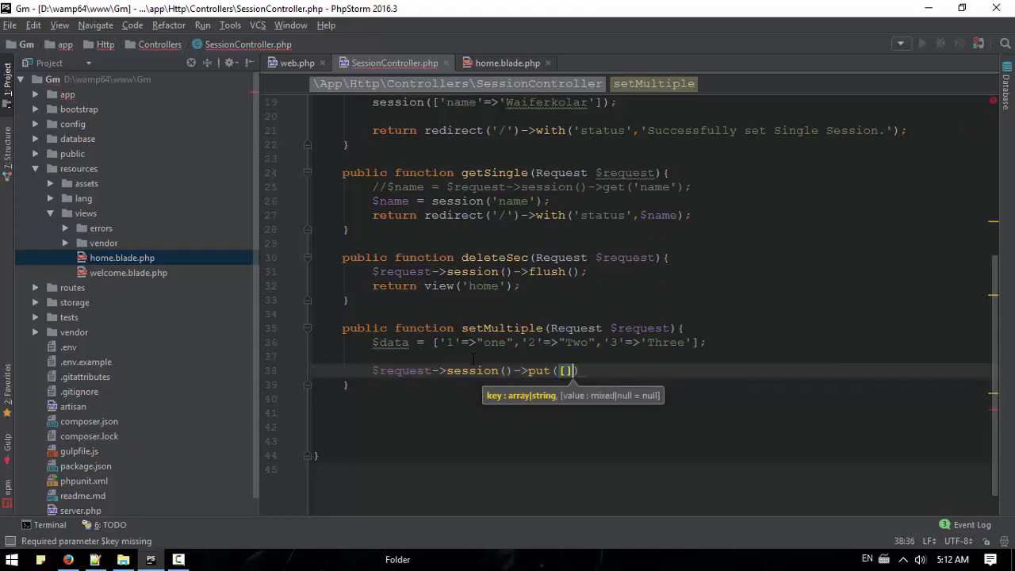
{"action": "type", "text": "'data"}
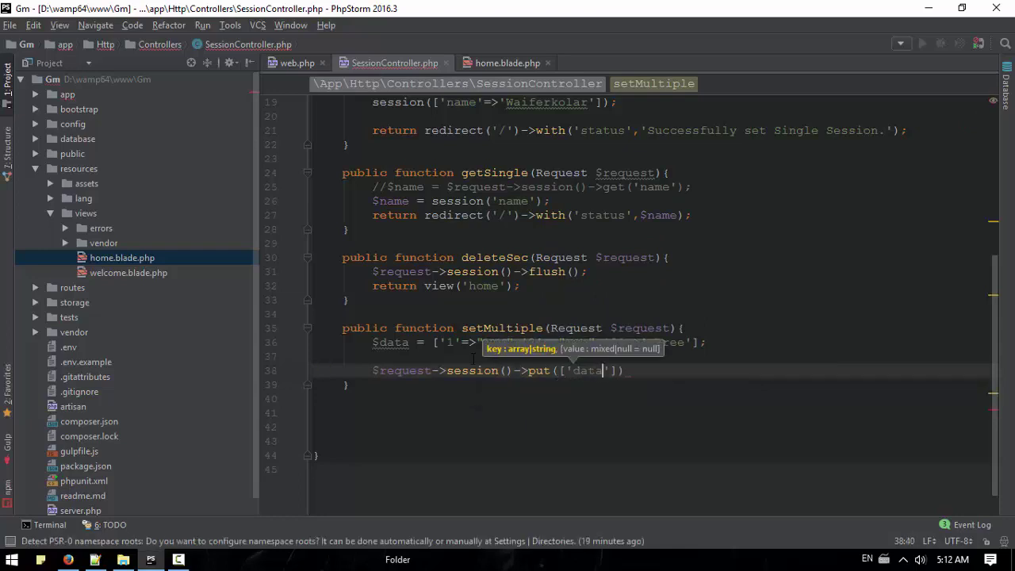
{"action": "key", "text": "Right"}
{"action": "type", "text": ",$data]"}
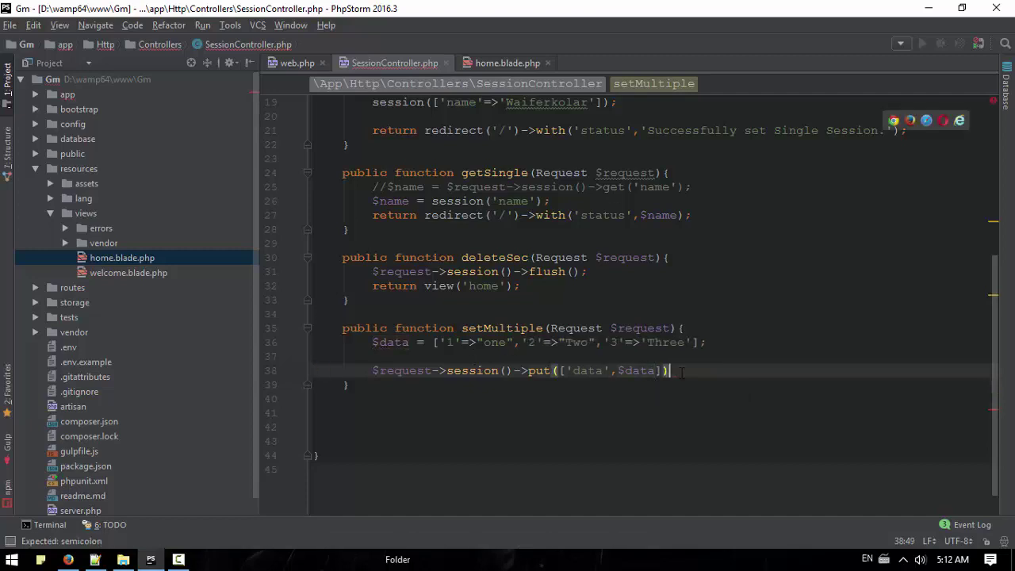
{"action": "type", "text": ");"}
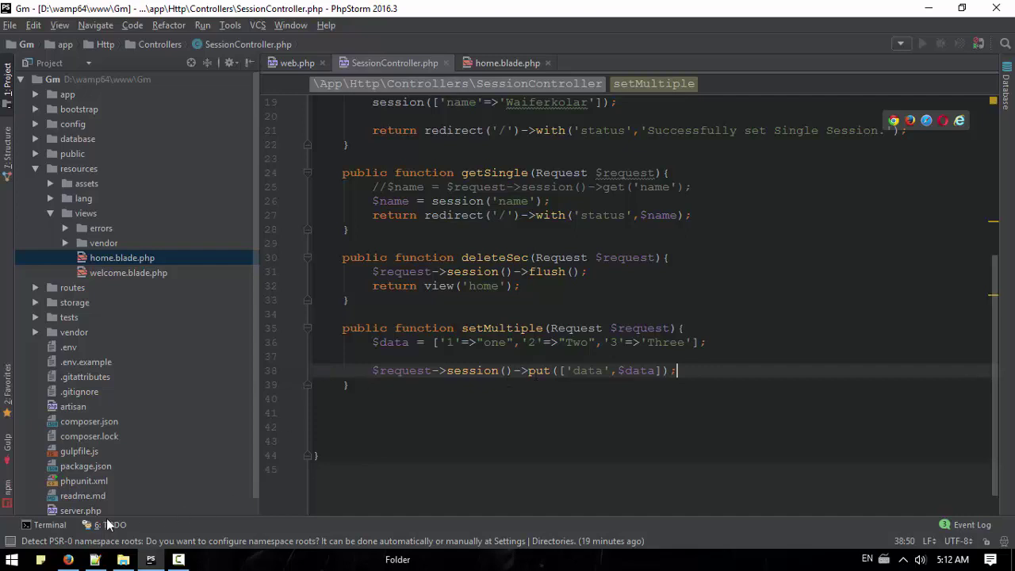
- Duplicate the Get Single Session link as a setMultiple link labeled Set Multiple Session
{"action": "left_click", "coordinate": [505, 63]}
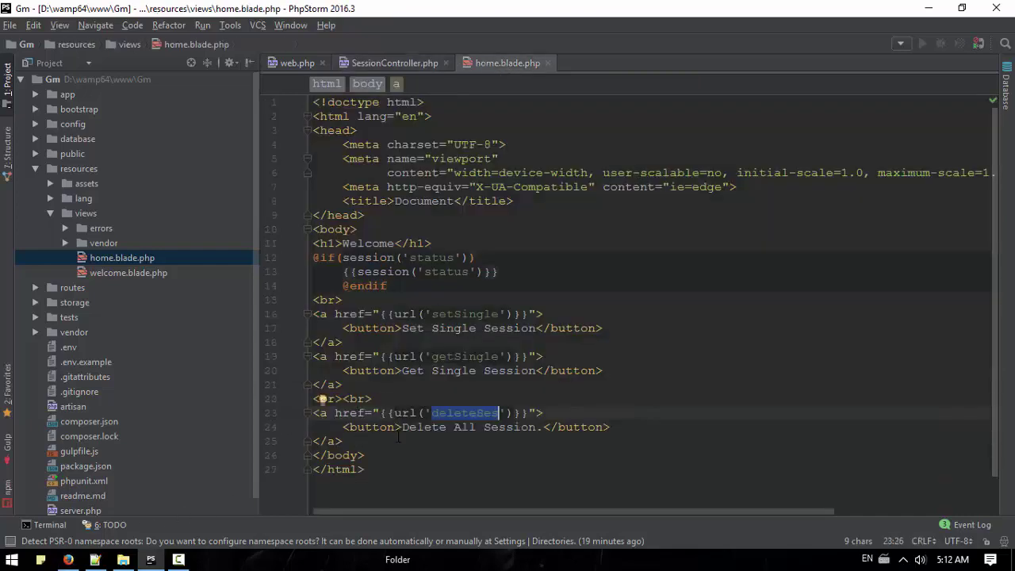
{"action": "left_click_drag", "start_coordinate": [343, 385], "coordinate": [312, 358]}
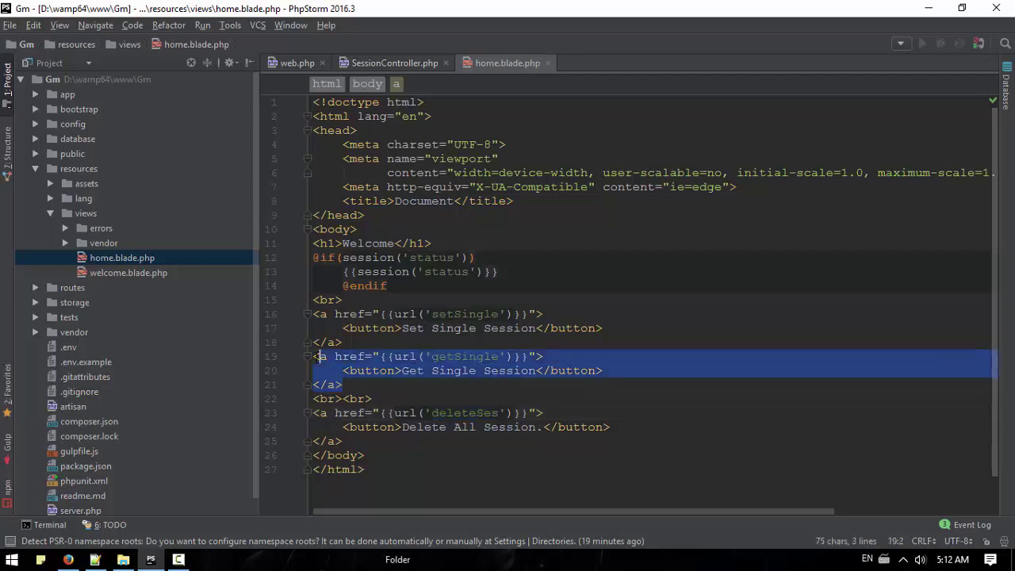
{"action": "key", "text": "ctrl+c"}
{"action": "left_click", "coordinate": [369, 384]}
{"action": "key", "text": "Return"}
{"action": "key", "text": "ctrl+v"}
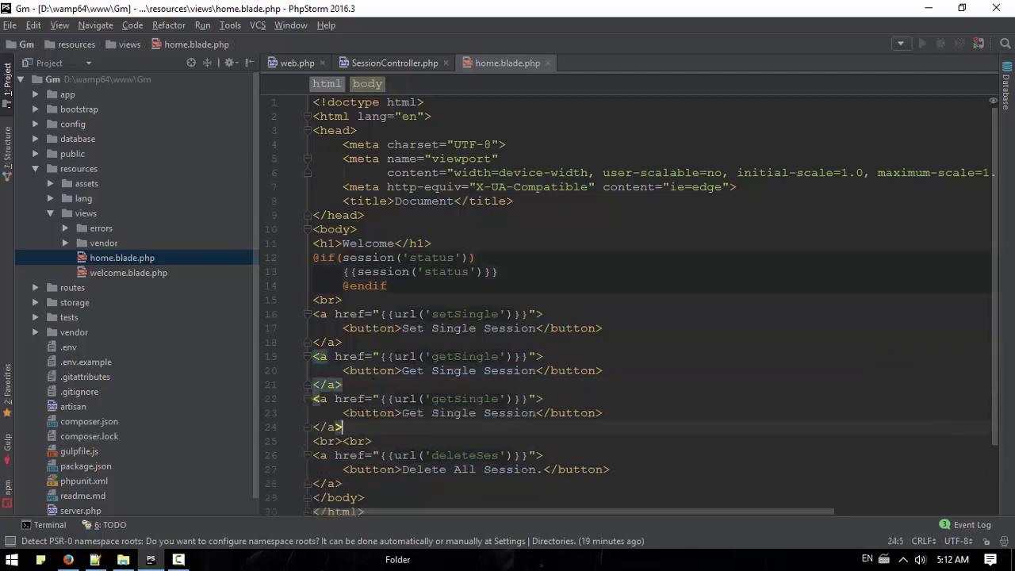
{"action": "double_click", "coordinate": [464, 398]}
{"action": "type", "text": "setMultiple"}
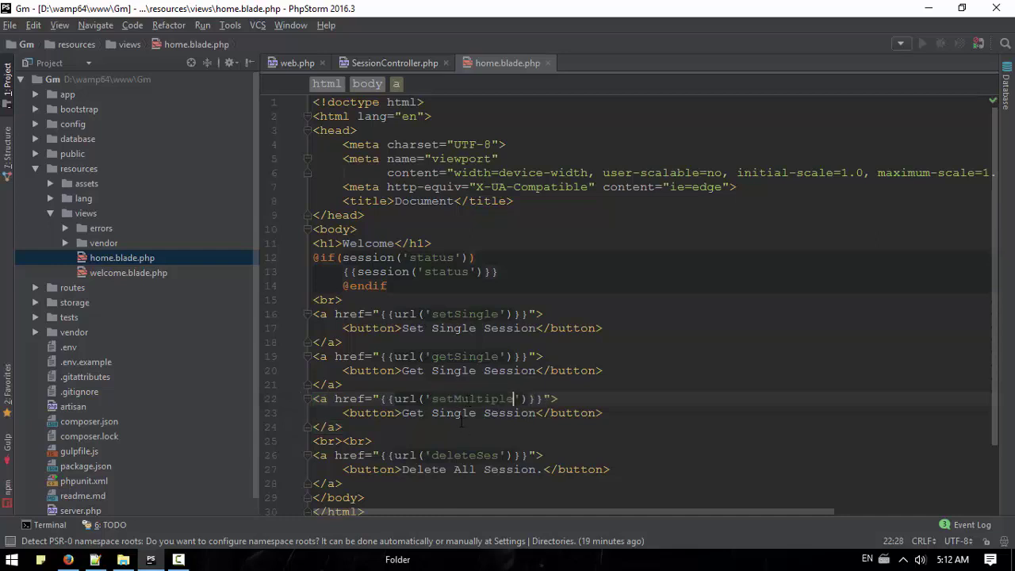
{"action": "left_click_drag", "start_coordinate": [476, 413], "coordinate": [403, 413]}
{"action": "type", "text": "Se"}
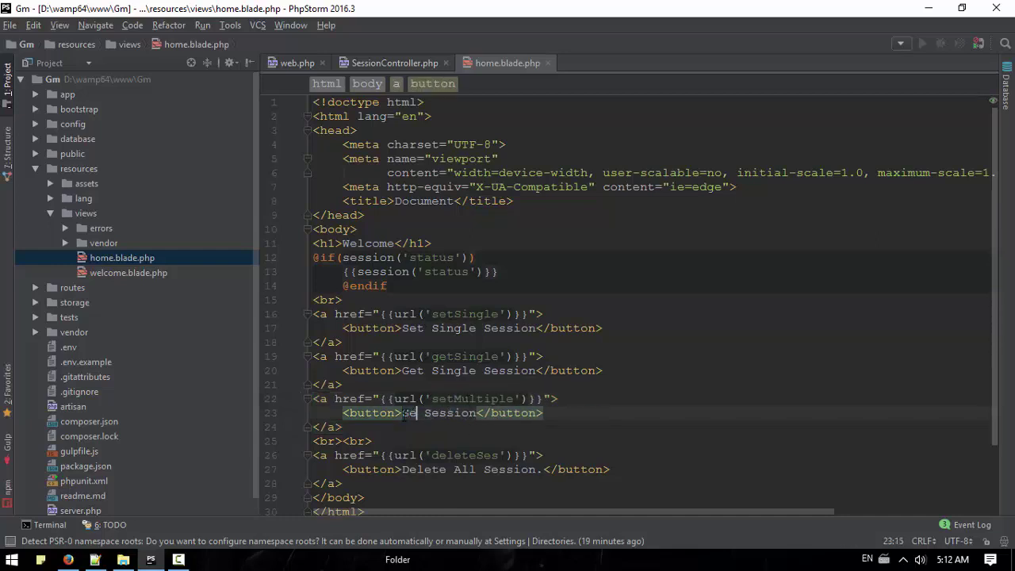
{"action": "type", "text": "t Multipl"}
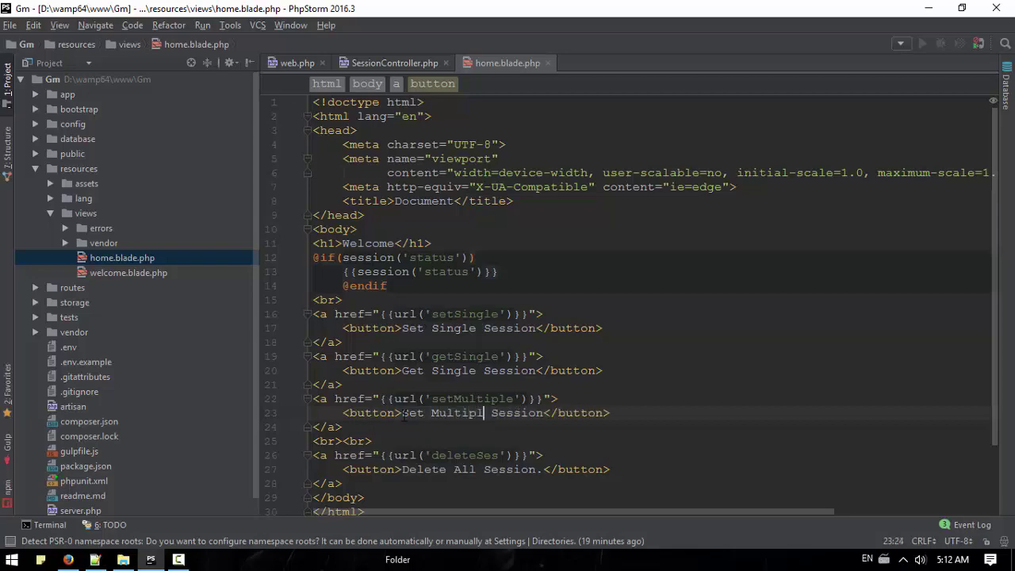
{"action": "type", "text": "e"}
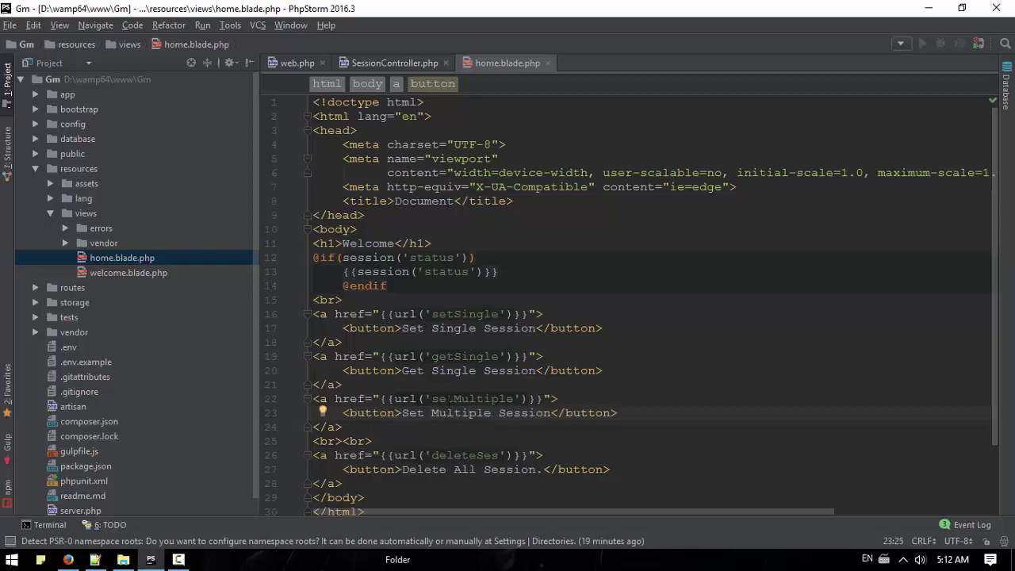
{"action": "key", "text": "alt+Tab"}
{"action": "left_click", "coordinate": [407, 36]}
- Open new lines after the put() call in setMultiple for the return statement
{"action": "left_click", "coordinate": [395, 62]}
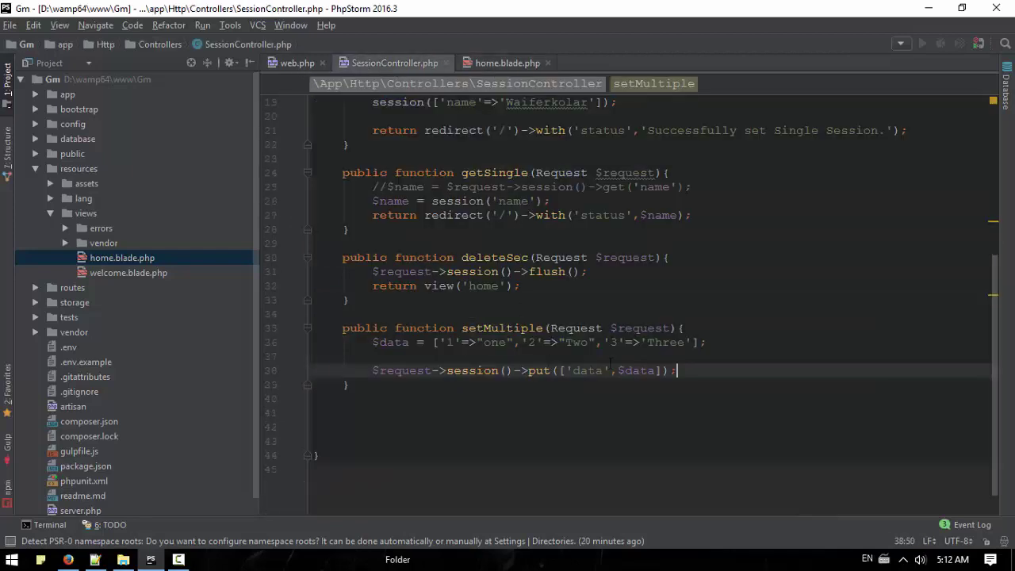
{"action": "left_click_drag", "start_coordinate": [675, 370], "coordinate": [314, 313]}
{"action": "left_click", "coordinate": [314, 313]}
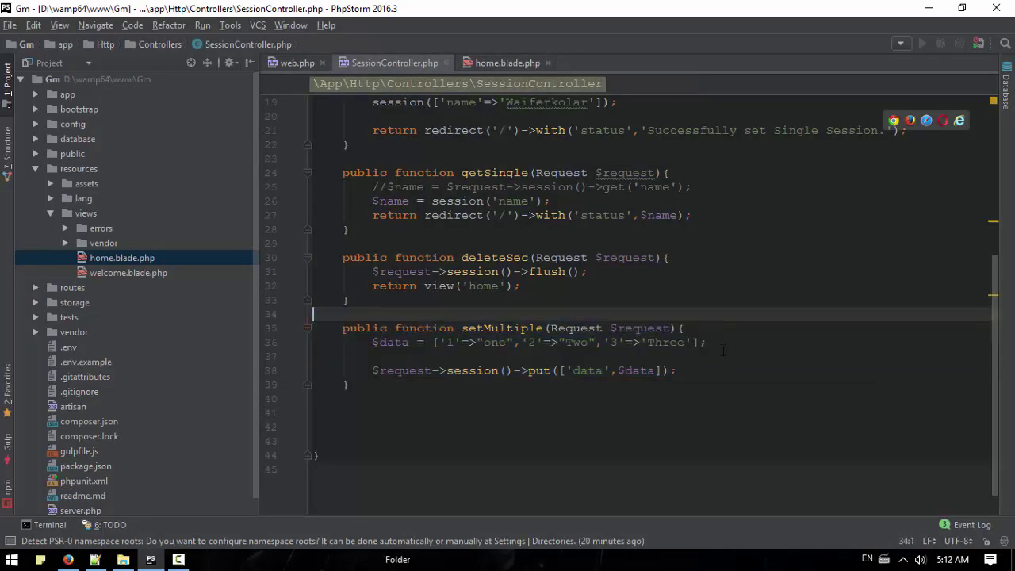
{"action": "left_click", "coordinate": [704, 370]}
{"action": "key", "text": "Return"}
{"action": "key", "text": "Return"}
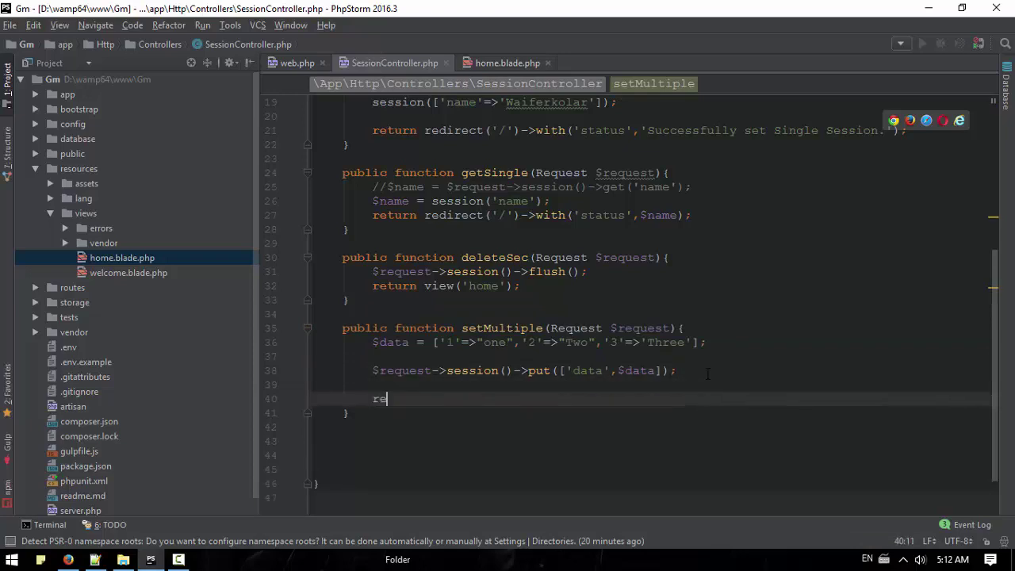
{"action": "type", "text": "return "}
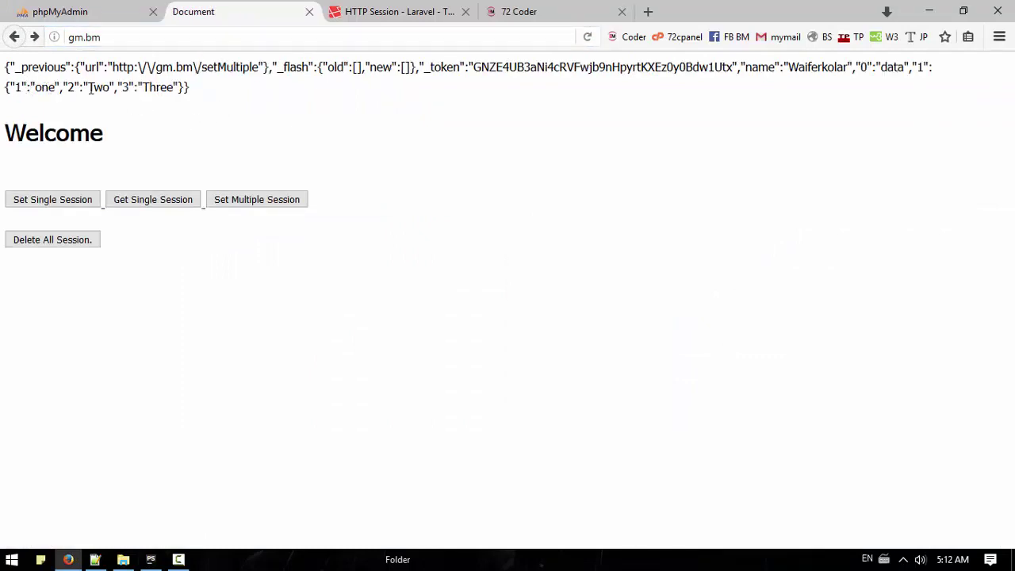
- Check in Chrome that the session output holds the data array one, Two, Three
{"action": "double_click", "coordinate": [889, 67]}
{"action": "double_click", "coordinate": [920, 67]}
{"action": "left_click_drag", "start_coordinate": [186, 87], "coordinate": [5, 89]}
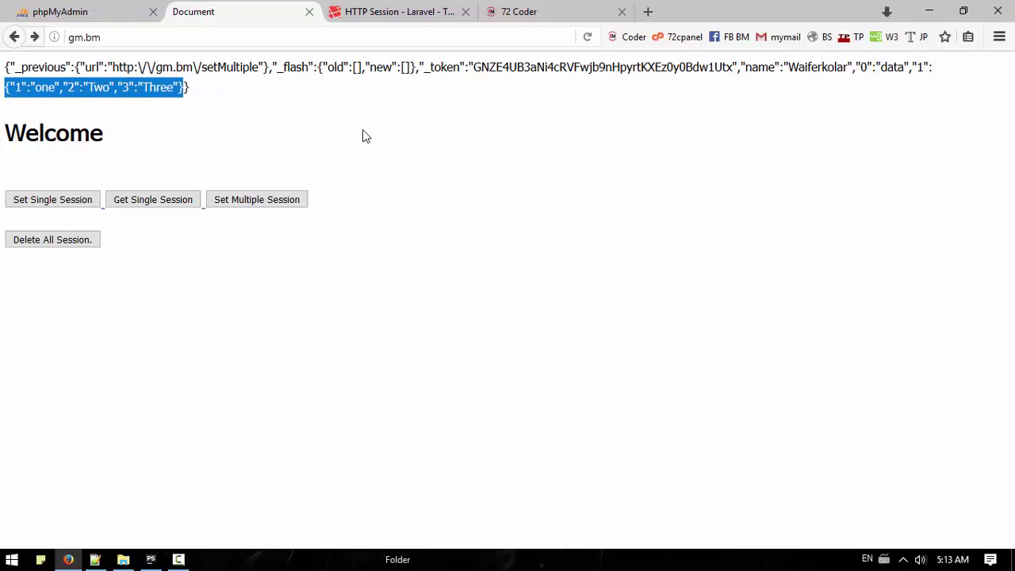
{"action": "key", "text": "alt+Tab"}
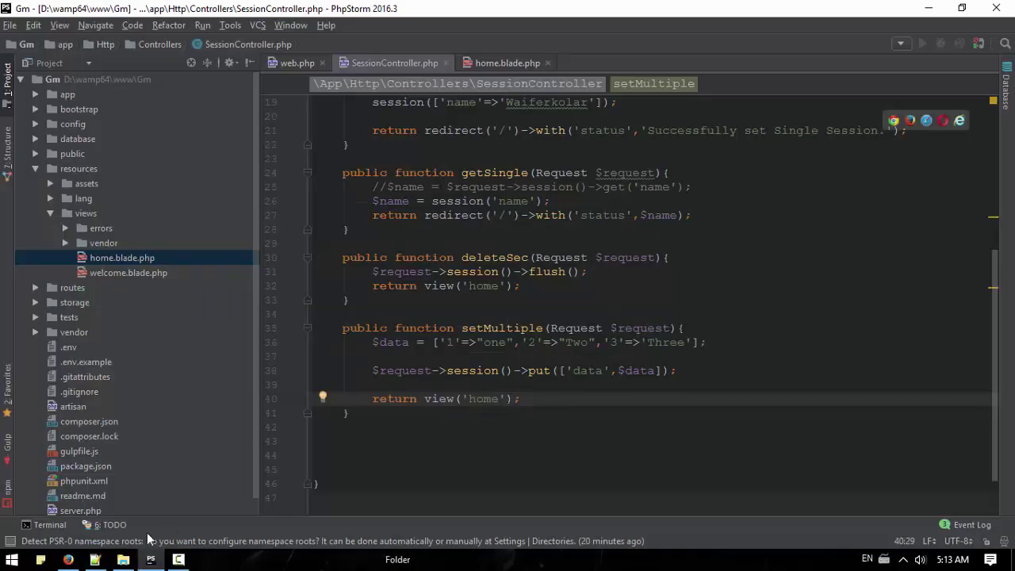
{"action": "left_click", "coordinate": [68, 559]}
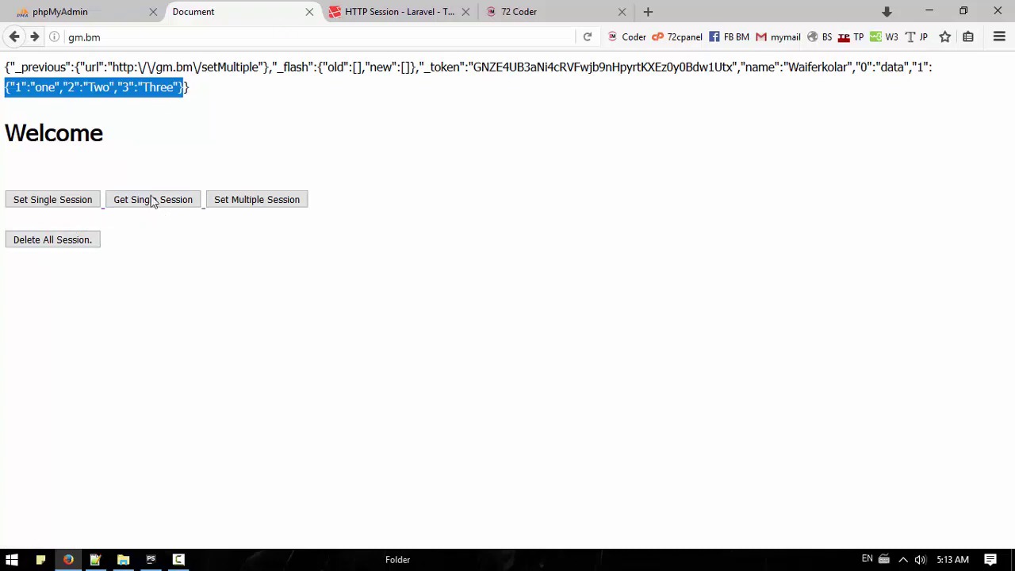
{"action": "left_click", "coordinate": [244, 101]}
{"action": "left_click_drag", "start_coordinate": [198, 88], "coordinate": [2, 71]}
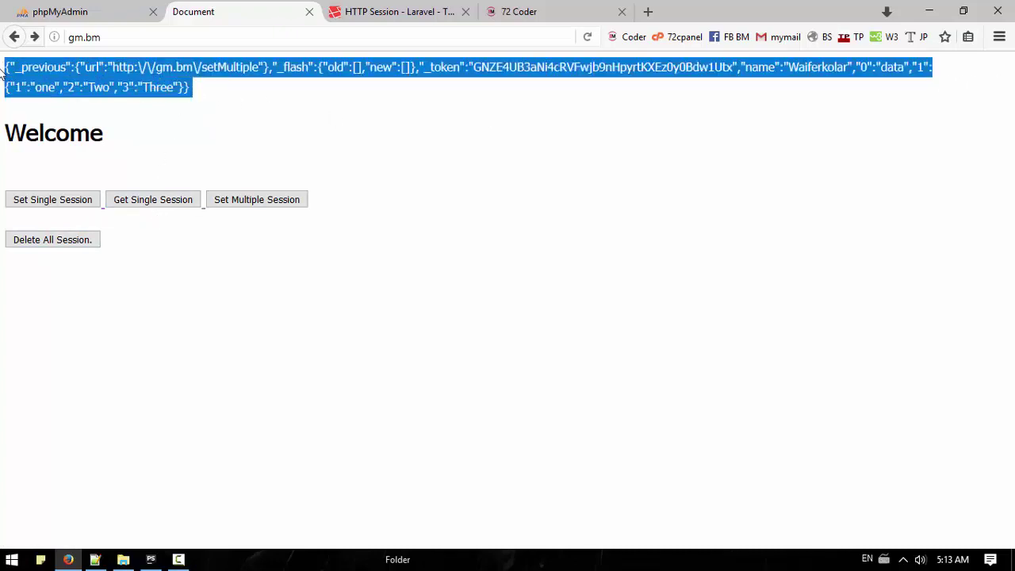
{"action": "left_click", "coordinate": [385, 136]}
{"action": "key", "text": "alt+Tab"}
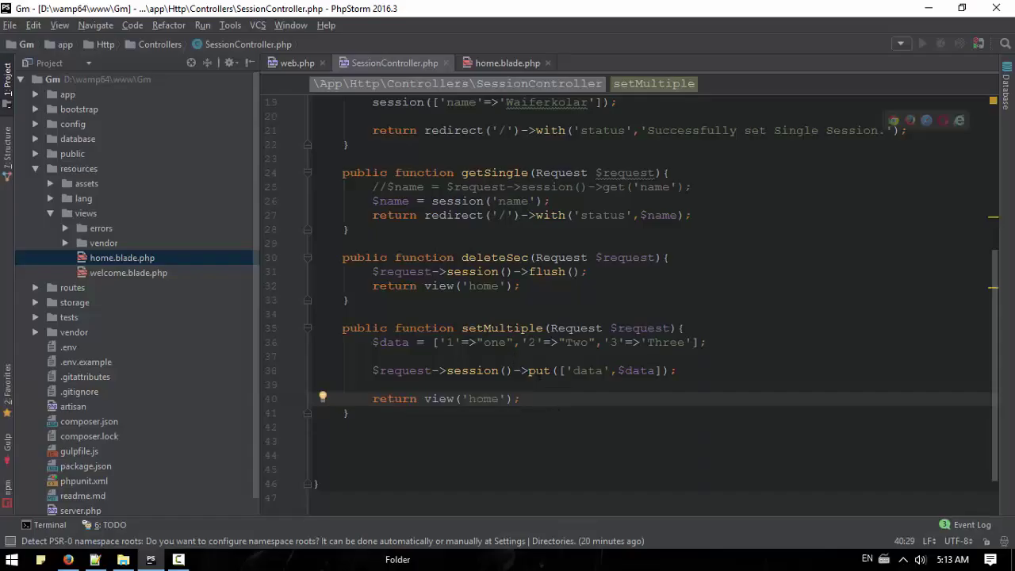
{"action": "scroll", "coordinate": [650, 317], "scroll_direction": "up", "scroll_amount": 3}
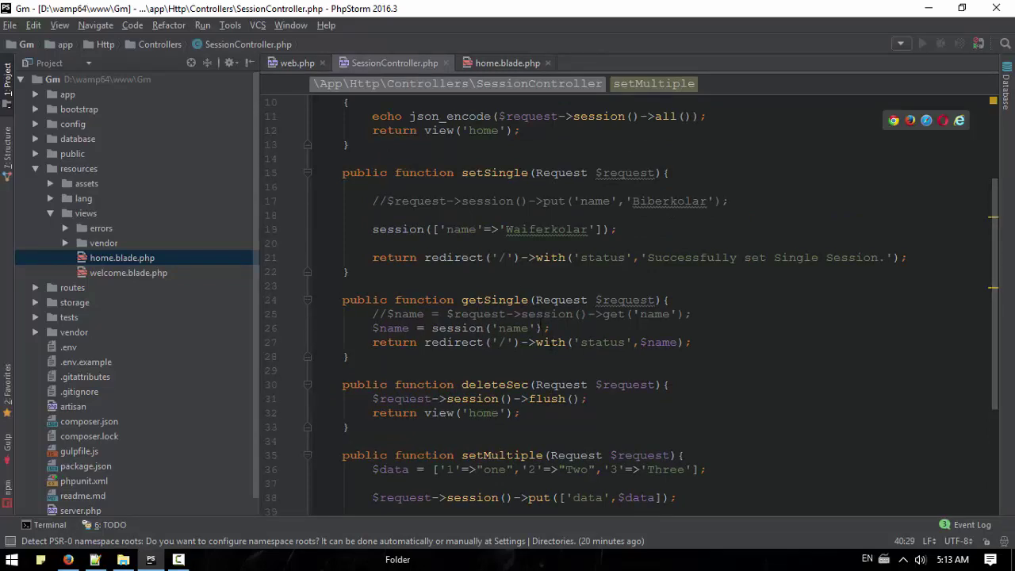
- Change getSingle's session key from name to data and rerun Get Single Session
{"action": "left_click", "coordinate": [513, 328]}
{"action": "double_click", "coordinate": [513, 328]}
{"action": "type", "text": "data"}
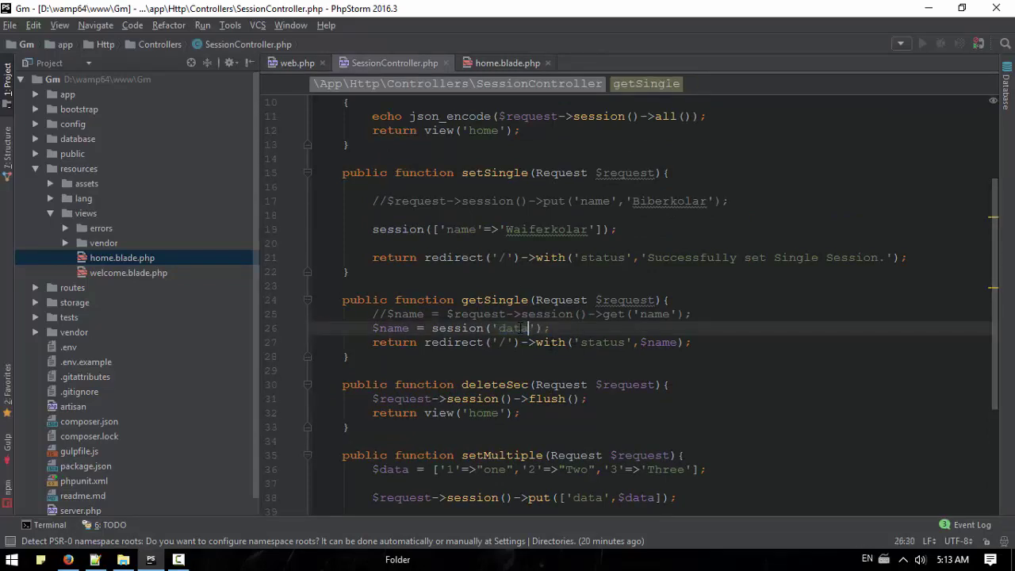
{"action": "key", "text": "alt+Tab"}
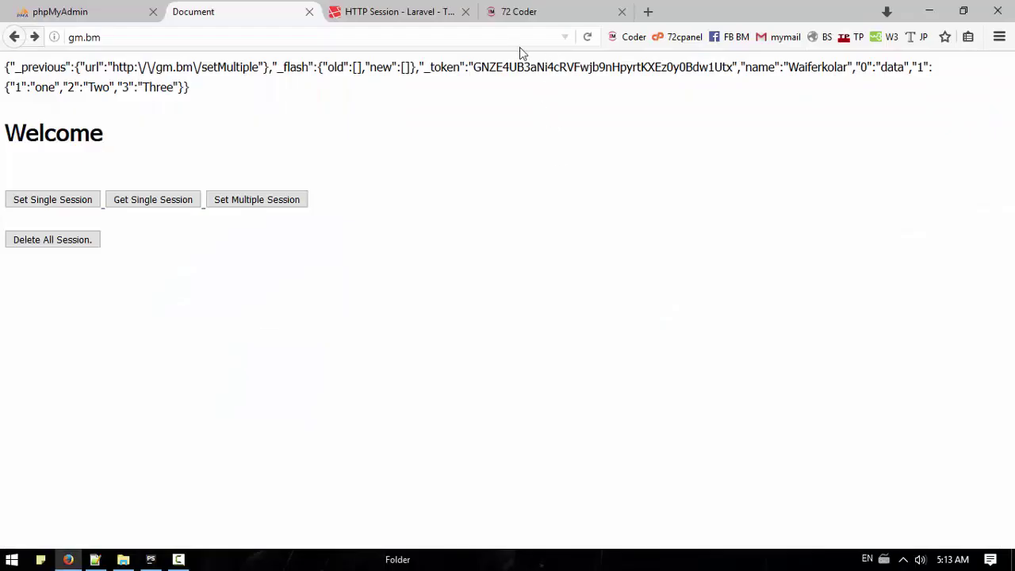
{"action": "left_click", "coordinate": [519, 38]}
{"action": "key", "text": "Return"}
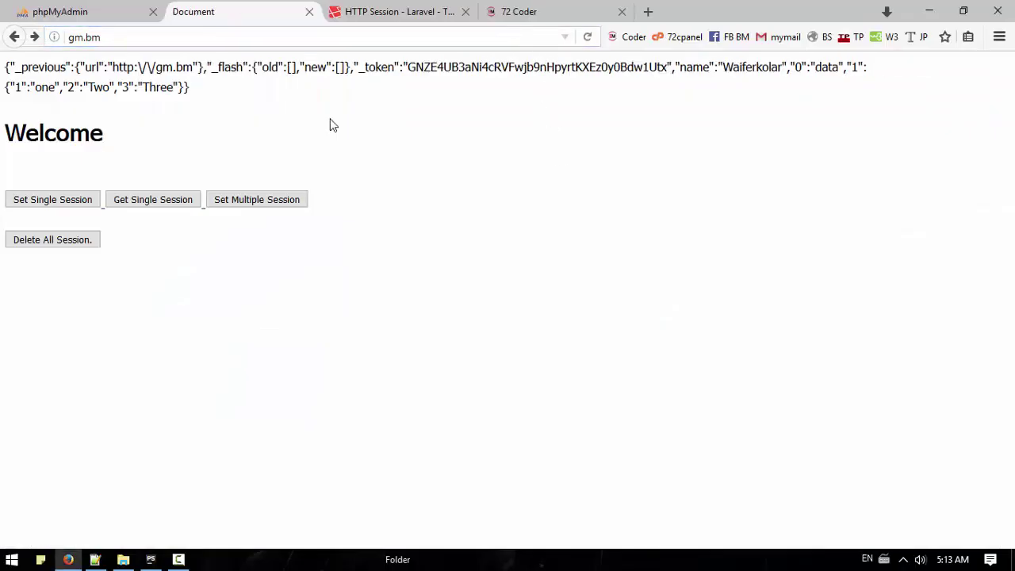
{"action": "left_click", "coordinate": [153, 199]}
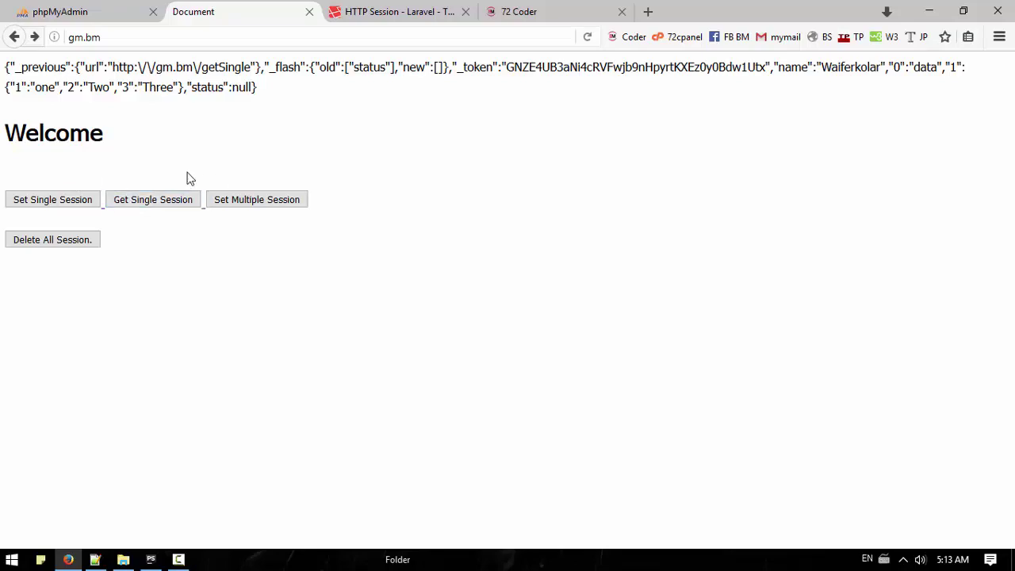
{"action": "left_click_drag", "start_coordinate": [119, 135], "coordinate": [27, 167]}
{"action": "left_click", "coordinate": [150, 560]}
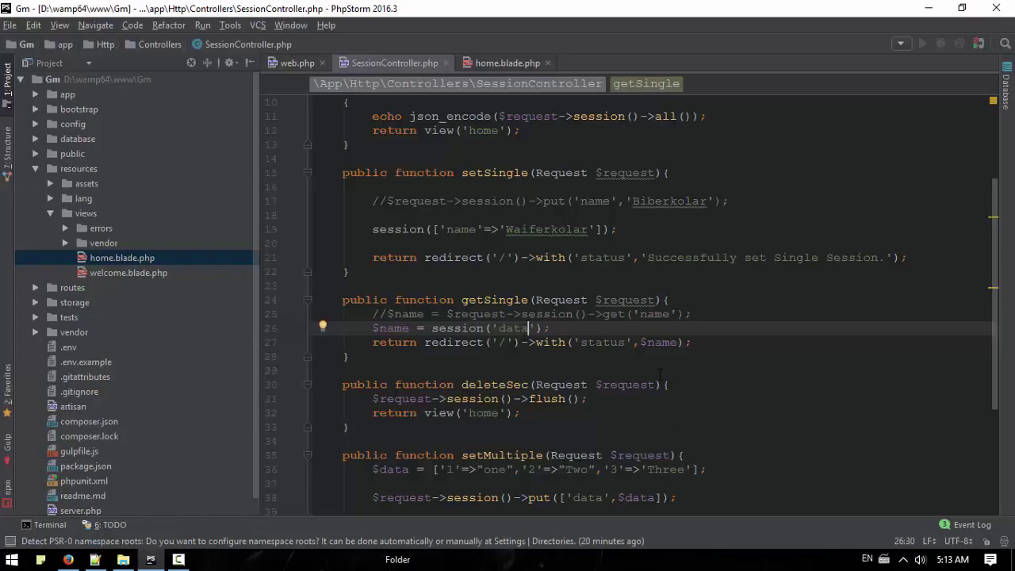
{"action": "scroll", "coordinate": [635, 318], "scroll_direction": "down", "scroll_amount": 3}
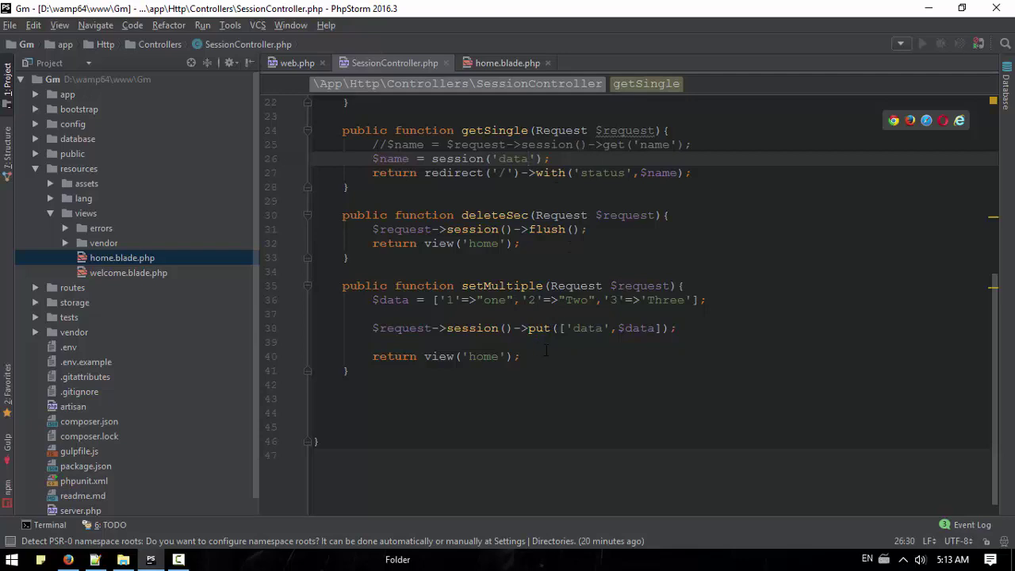
{"action": "scroll", "coordinate": [545, 352], "scroll_direction": "up", "scroll_amount": 1}
{"action": "type", "text": "$req"}
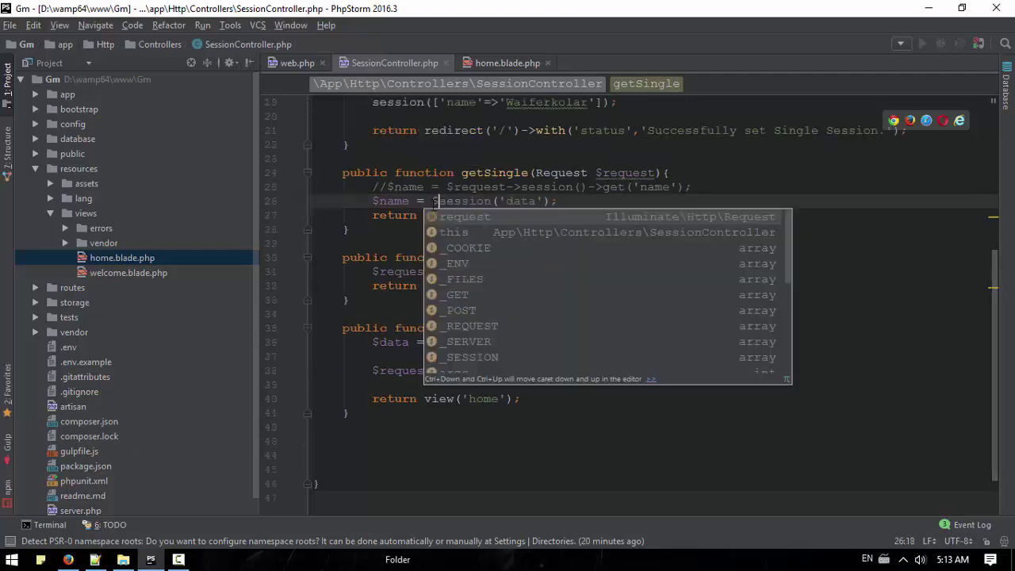
{"action": "type", "text": "uest->"}
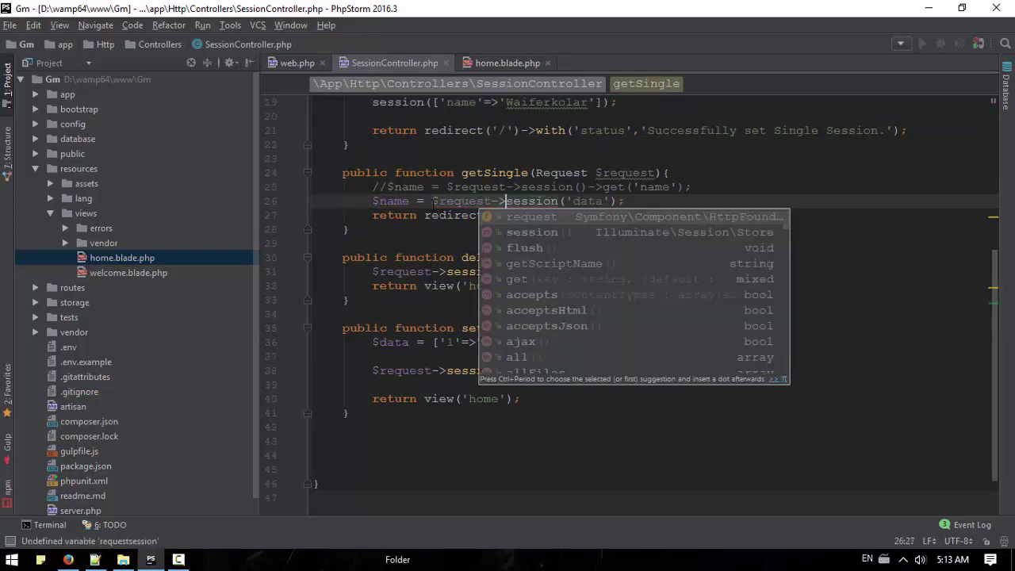
- Read the key through $request->session() in getSingle and reload the home page
{"action": "key", "text": "Escape"}
{"action": "left_click", "coordinate": [589, 187]}
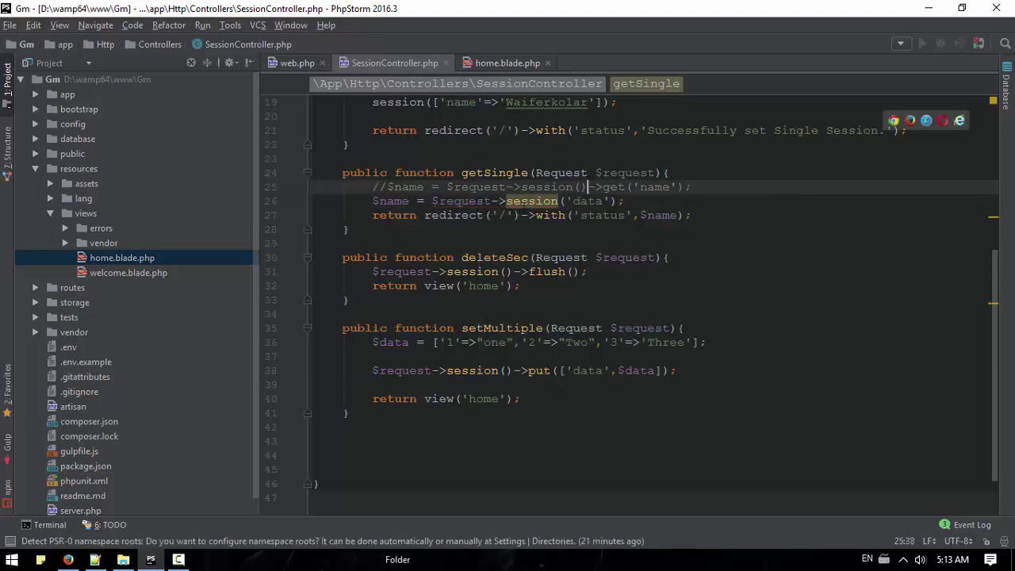
{"action": "key", "text": "alt+Tab"}
{"action": "left_click", "coordinate": [510, 37]}
{"action": "key", "text": "Return"}
- Rerun getSingle, inspect the htmlspecialchars string error, then bring up home.blade.php in PhpStorm
{"action": "left_click", "coordinate": [153, 199]}
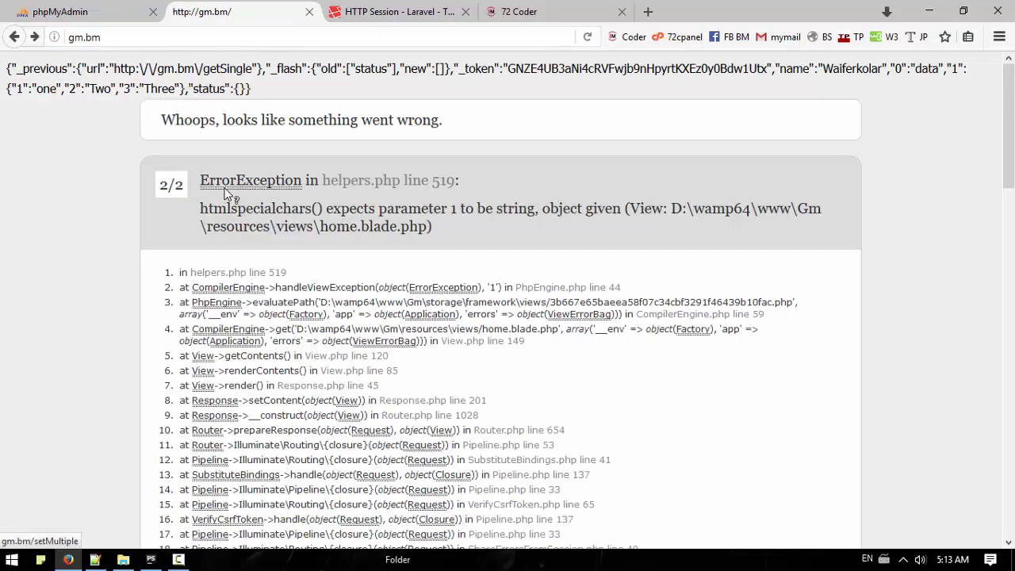
{"action": "double_click", "coordinate": [249, 88]}
{"action": "key", "text": "alt+Tab"}
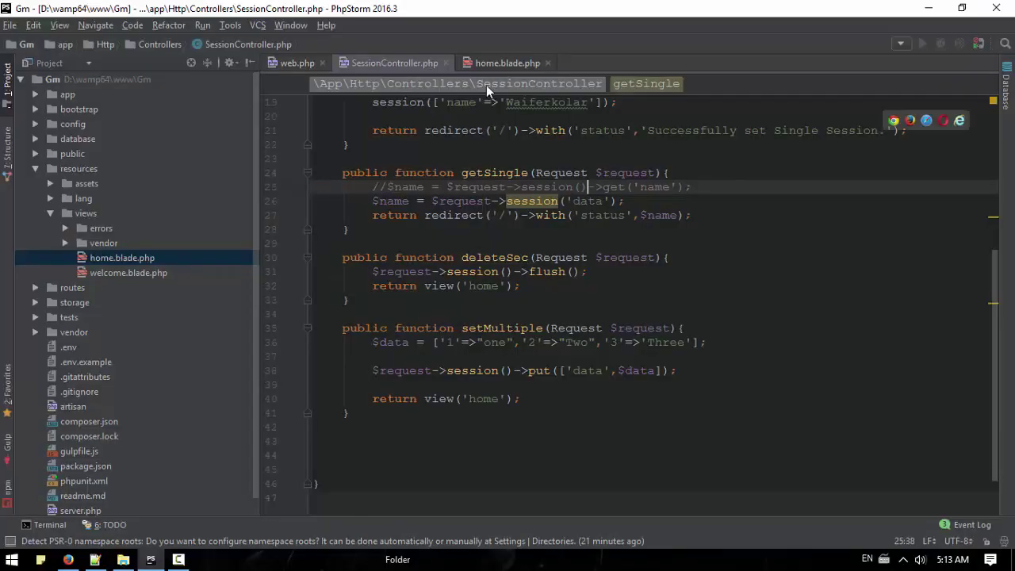
{"action": "left_click", "coordinate": [507, 62]}
{"action": "scroll", "coordinate": [517, 238], "scroll_direction": "down", "scroll_amount": 3}
{"action": "scroll", "coordinate": [516, 238], "scroll_direction": "up", "scroll_amount": 3}
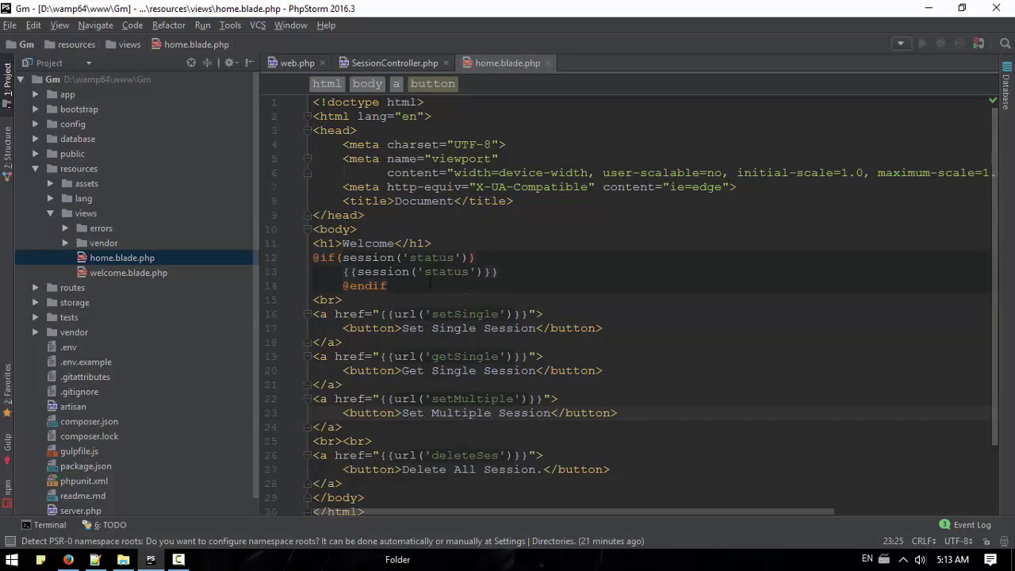
- Change getSingle's with('status',$name) to json_encode($name) and reload the browser to test
{"action": "left_click", "coordinate": [395, 63]}
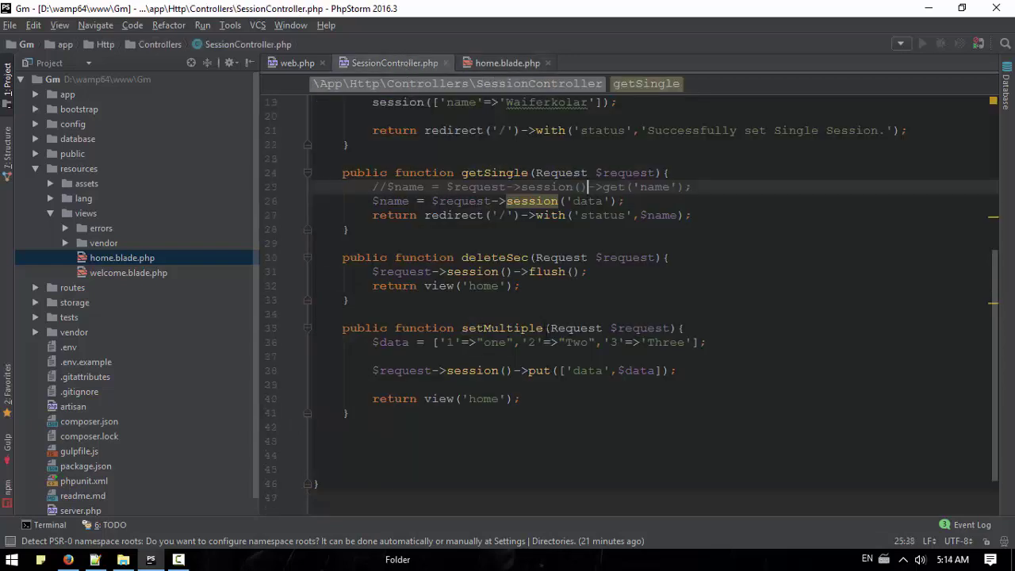
{"action": "left_click", "coordinate": [671, 215]}
{"action": "double_click", "coordinate": [661, 215]}
{"action": "key", "text": "BackSpace"}
{"action": "type", "text": "json"}
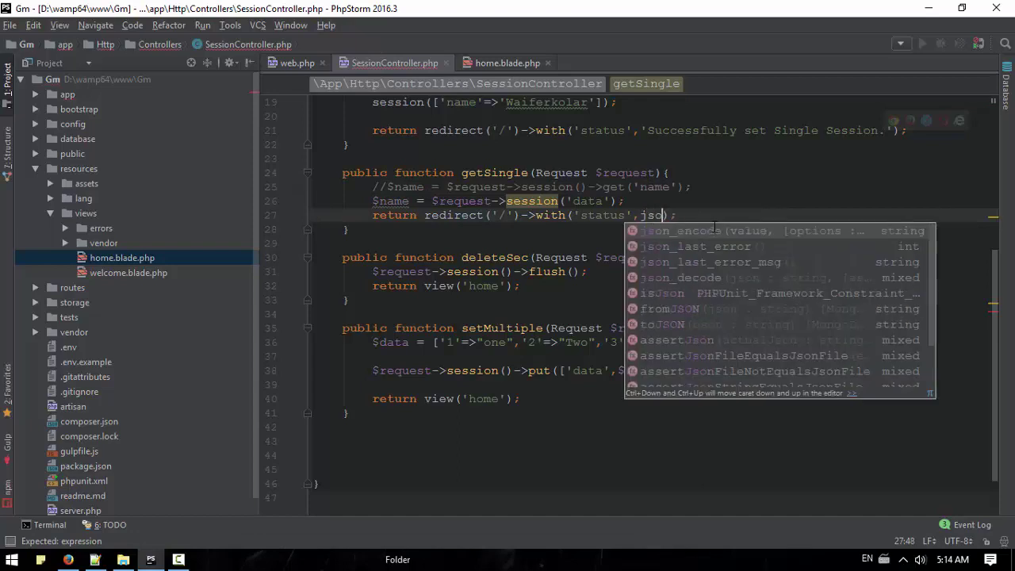
{"action": "type", "text": "_en"}
{"action": "key", "text": "Return"}
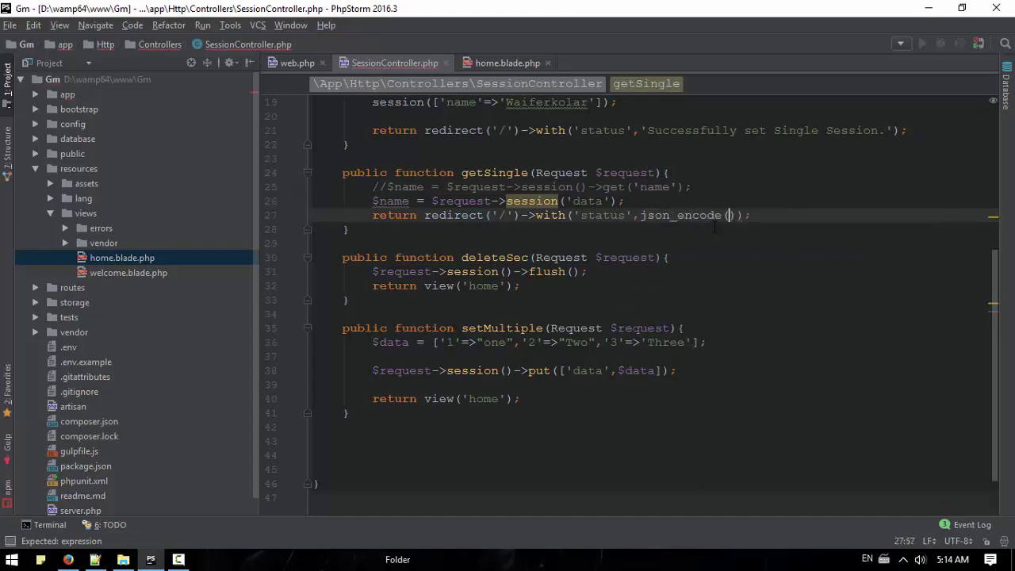
{"action": "type", "text": "$name"}
{"action": "key", "text": "alt+Tab"}
{"action": "left_click", "coordinate": [587, 37]}
- Run Get Single Session and inspect the empty {} status and the one, Two, Three values
{"action": "left_click", "coordinate": [153, 199]}
{"action": "double_click", "coordinate": [11, 178]}
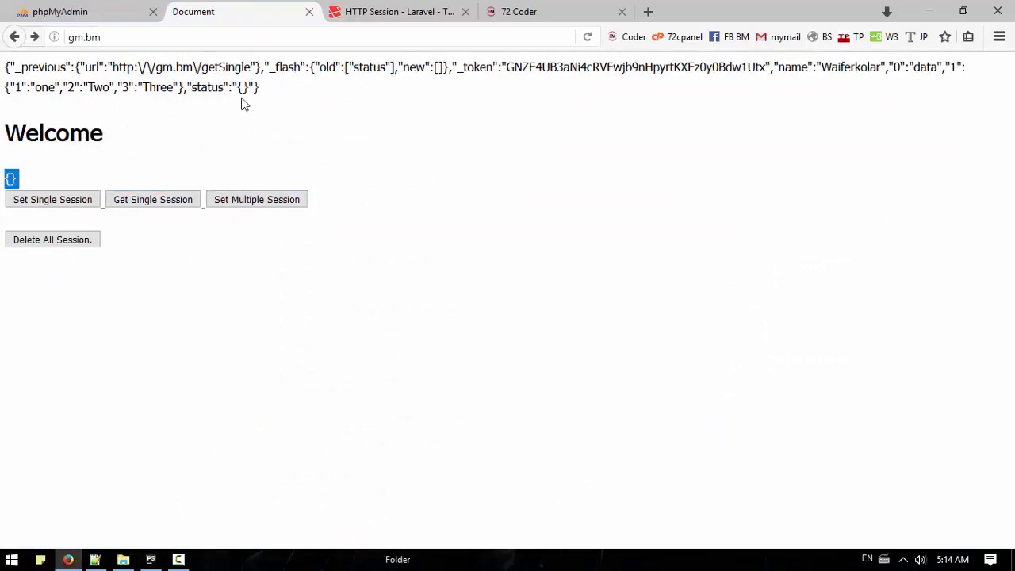
{"action": "left_click_drag", "start_coordinate": [259, 87], "coordinate": [7, 89]}
{"action": "left_click", "coordinate": [355, 133]}
{"action": "left_click_drag", "start_coordinate": [5, 95], "coordinate": [175, 87]}
- Reload, run Set Multiple then Get Single Session; the status is still {}
{"action": "left_click", "coordinate": [304, 37]}
{"action": "key", "text": "Return"}
{"action": "left_click", "coordinate": [256, 199]}
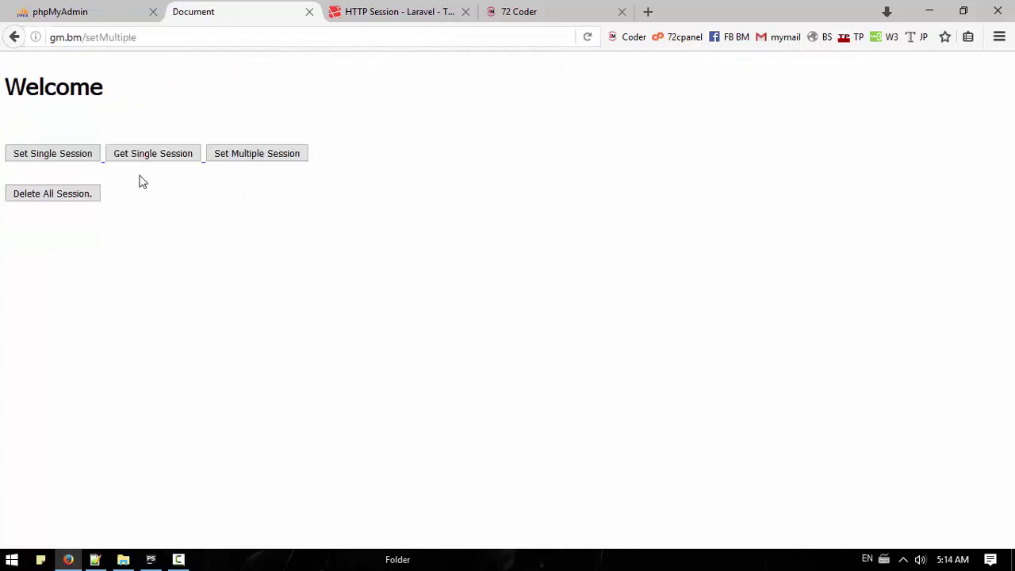
{"action": "left_click", "coordinate": [153, 153]}
{"action": "double_click", "coordinate": [9, 180]}
{"action": "key", "text": "alt+Tab"}
{"action": "scroll", "coordinate": [482, 300], "scroll_direction": "up", "scroll_amount": 3}
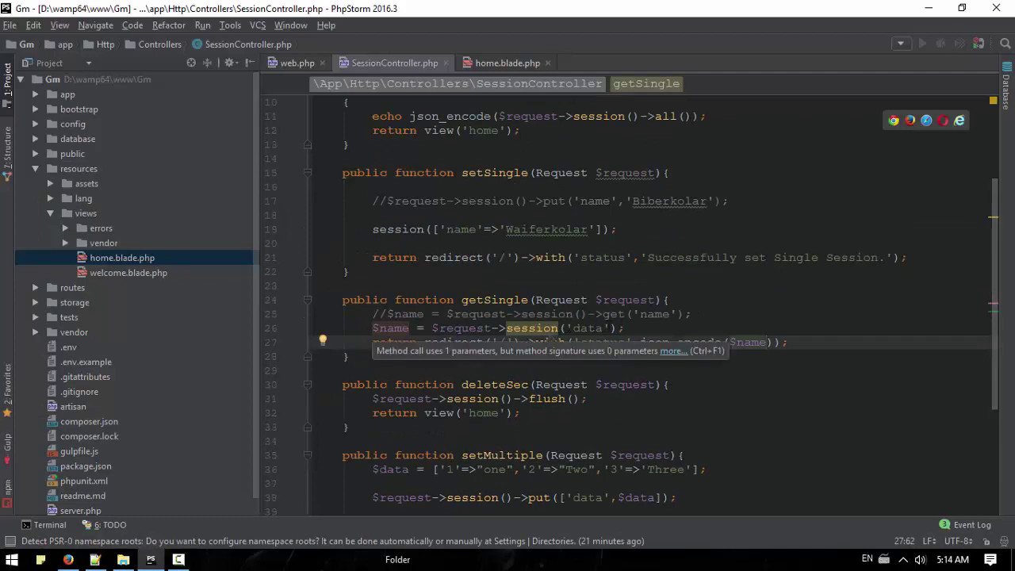
- Change getSingle to read $request->session()->get('data')
{"action": "left_click_drag", "start_coordinate": [604, 328], "coordinate": [589, 328]}
{"action": "double_click", "coordinate": [588, 328]}
{"action": "key", "text": "BackSpace"}
{"action": "key", "text": "BackSpace"}
{"action": "key", "text": "BackSpace"}
{"action": "type", "text": ")->ge"}
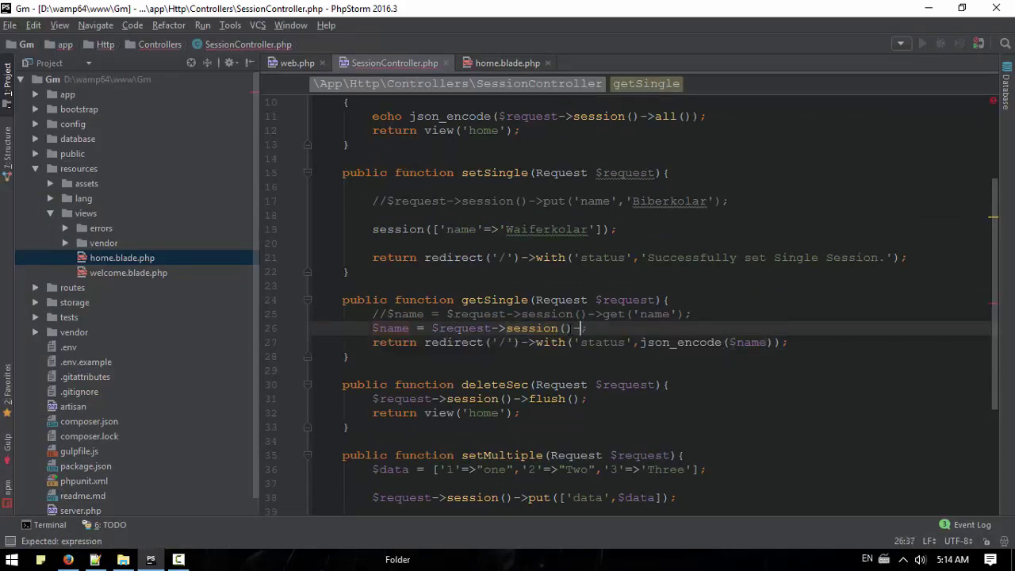
{"action": "type", "text": "t('data"}
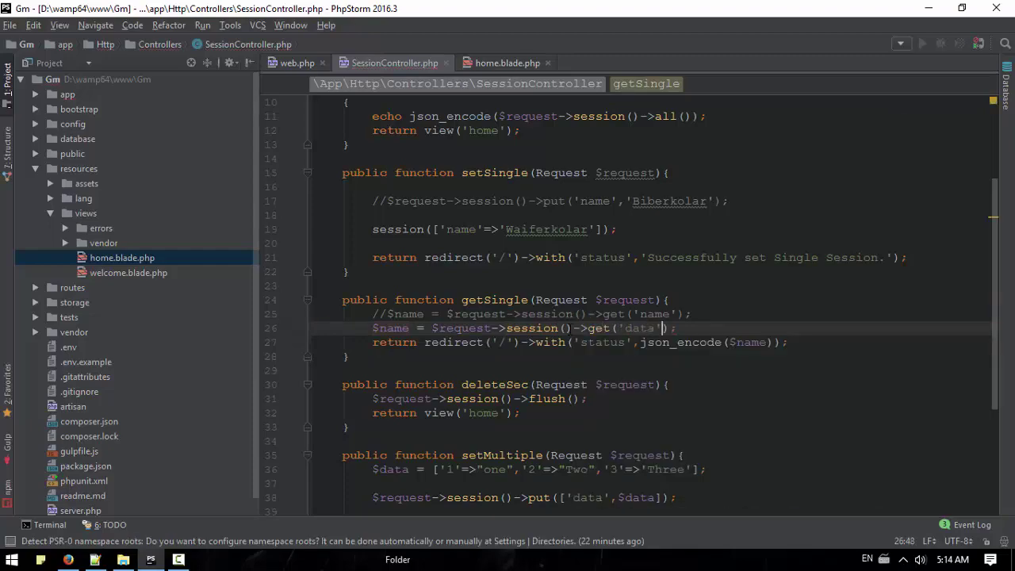
{"action": "key", "text": "alt+Tab"}
- Reload, run Set Multiple and Get Single Session; the status now shows null
{"action": "left_click", "coordinate": [495, 38]}
{"action": "key", "text": "Return"}
{"action": "left_click", "coordinate": [256, 199]}
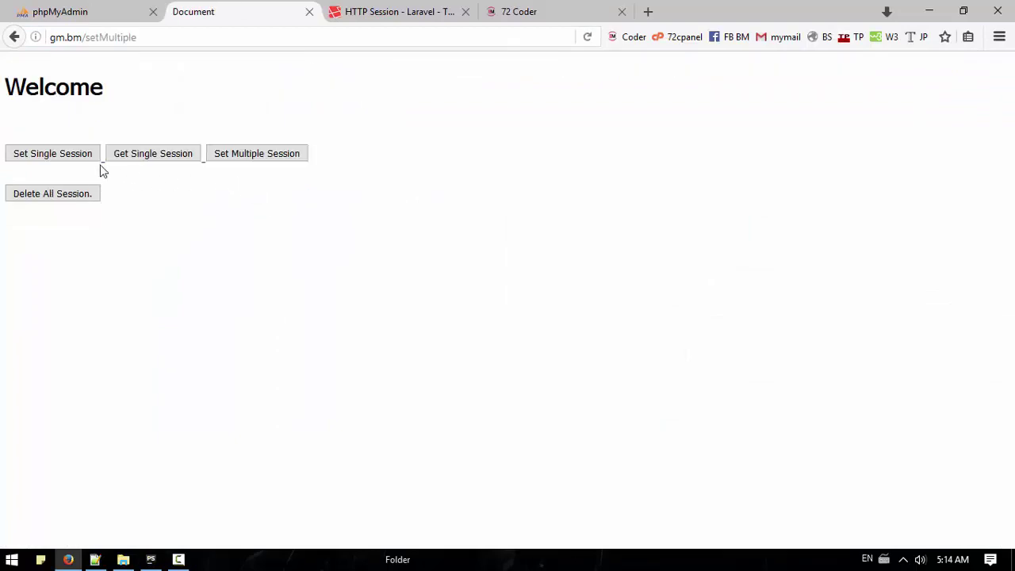
{"action": "left_click", "coordinate": [158, 154]}
{"action": "double_click", "coordinate": [11, 177]}
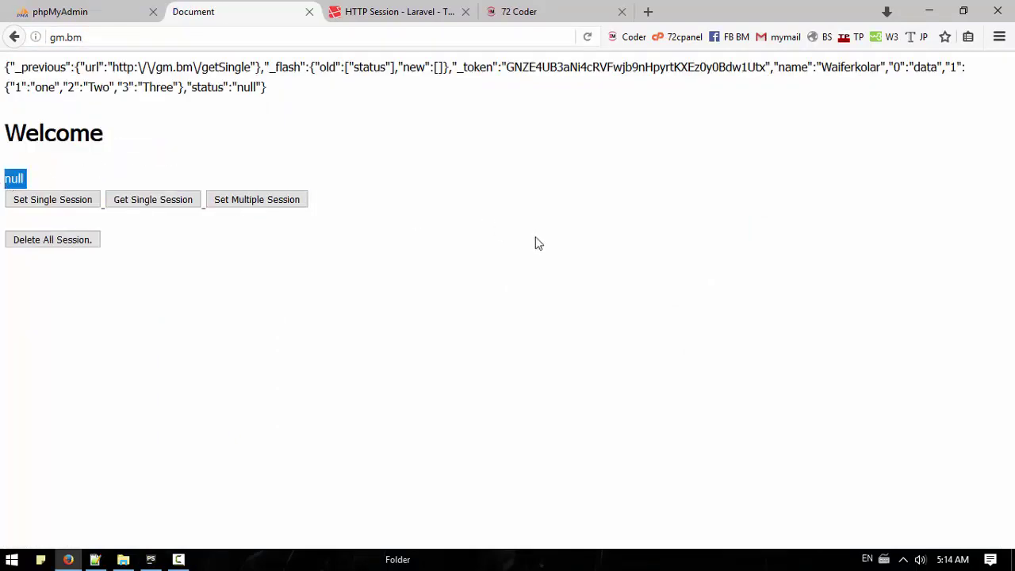
{"action": "key", "text": "alt+Tab"}
{"action": "double_click", "coordinate": [638, 328]}
{"action": "scroll", "coordinate": [638, 328], "scroll_direction": "down", "scroll_amount": 4}
{"action": "mouse_move", "coordinate": [635, 238]}
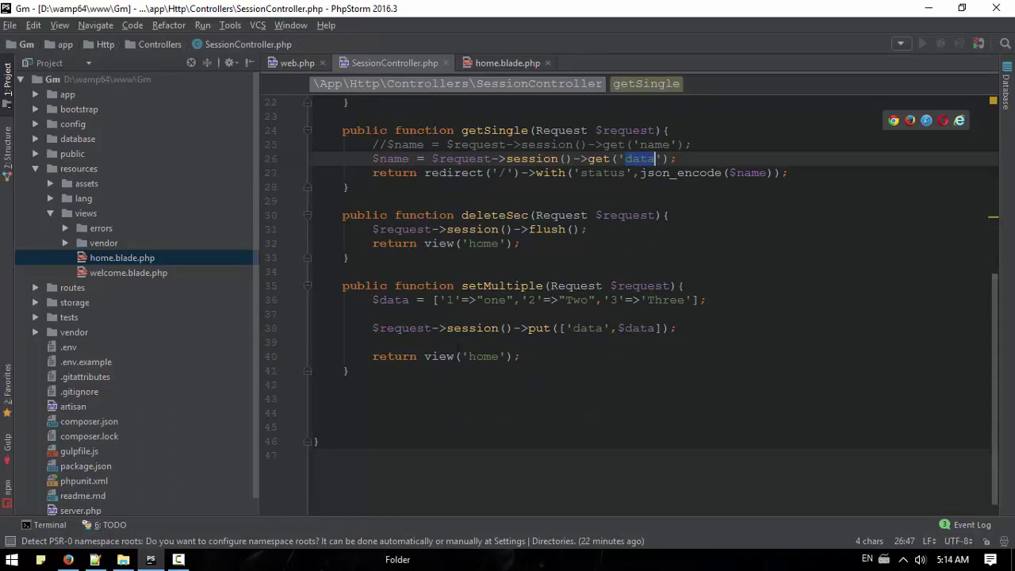
- Review setMultiple's put() line and the gm.bm demo page
{"action": "left_click_drag", "start_coordinate": [675, 327], "coordinate": [372, 327]}
{"action": "left_click", "coordinate": [639, 356]}
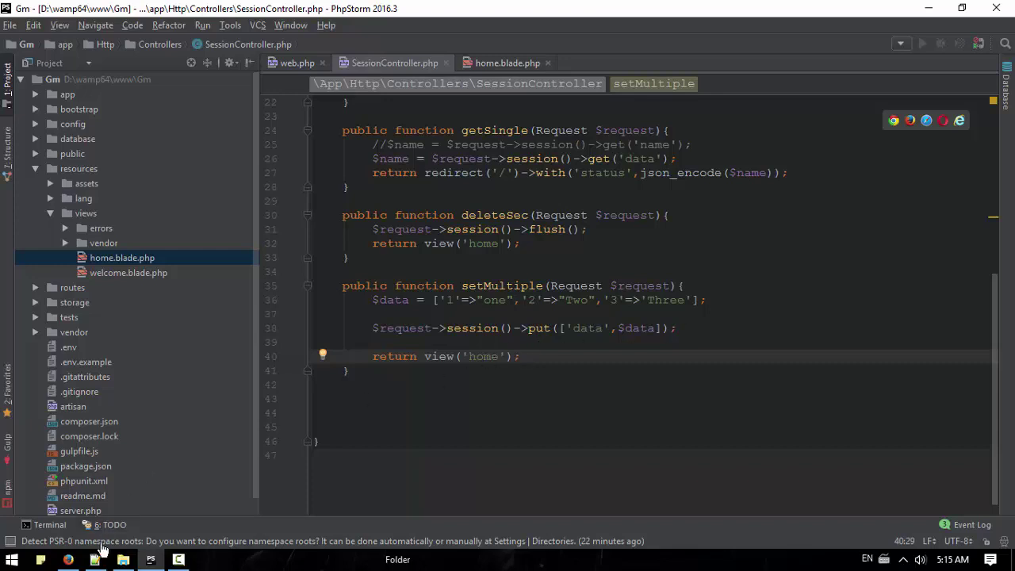
{"action": "left_click", "coordinate": [69, 560]}
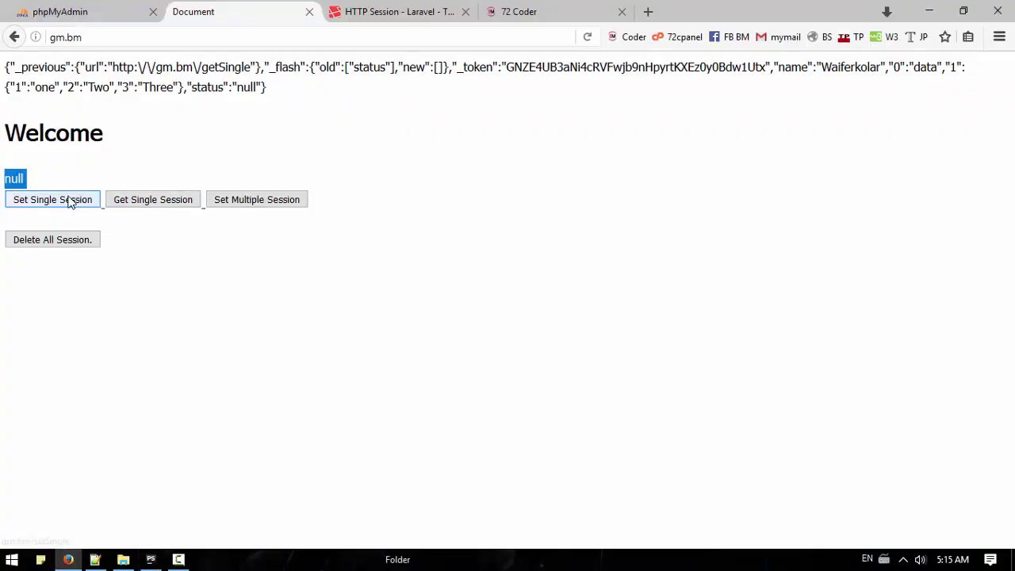
{"action": "left_click", "coordinate": [178, 560]}
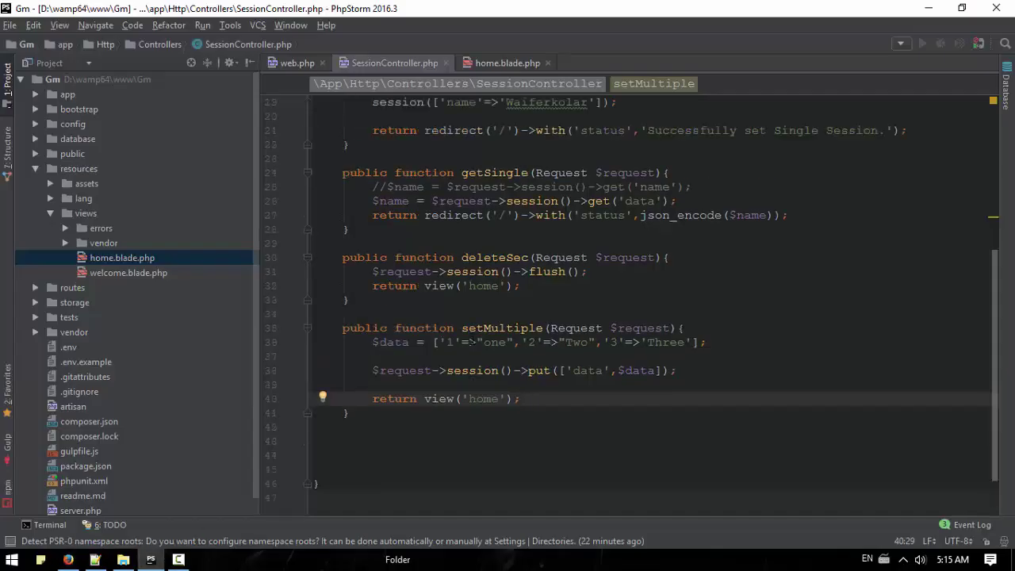
{"action": "scroll", "coordinate": [548, 323], "scroll_direction": "up", "scroll_amount": 3}
{"action": "scroll", "coordinate": [547, 323], "scroll_direction": "up", "scroll_amount": 2}
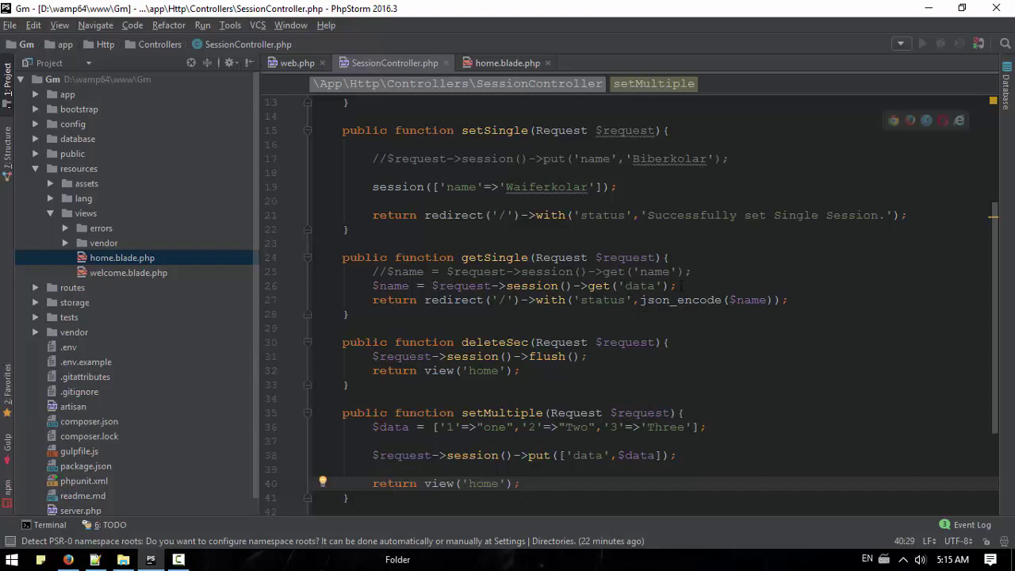
- Switch getSingle to session()->all(), save, and view all session data on gm.bm
{"action": "left_click_drag", "start_coordinate": [677, 285], "coordinate": [591, 285]}
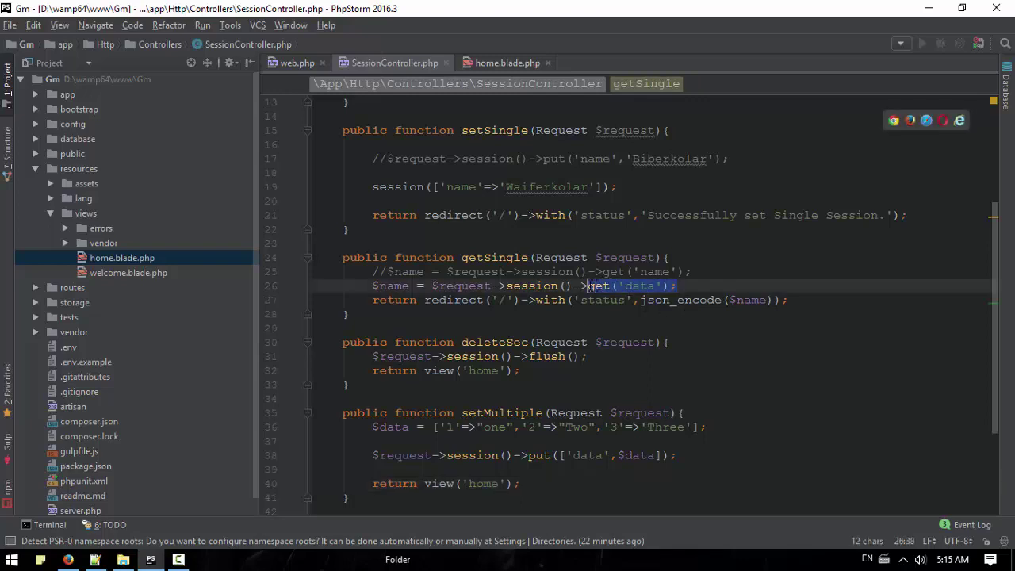
{"action": "type", "text": "all"}
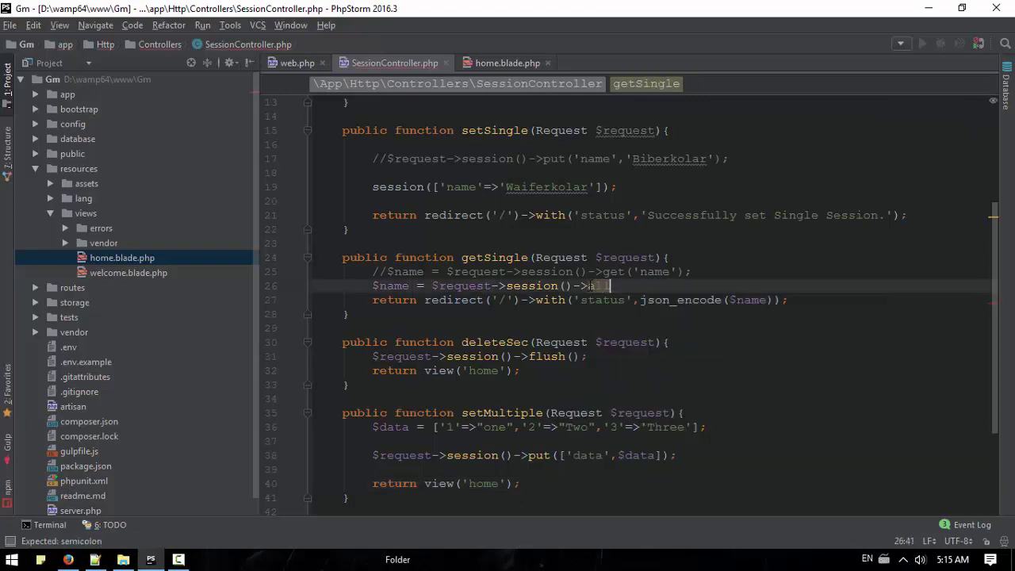
{"action": "type", "text": "();"}
{"action": "key", "text": "ctrl+s"}
{"action": "key", "text": "alt+Tab"}
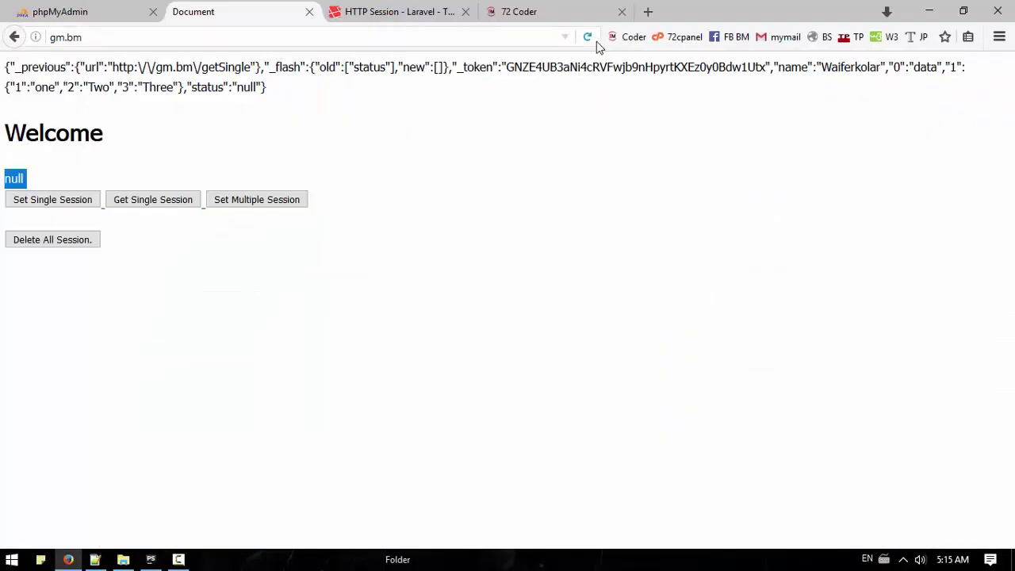
{"action": "left_click", "coordinate": [587, 38]}
{"action": "left_click", "coordinate": [153, 199]}
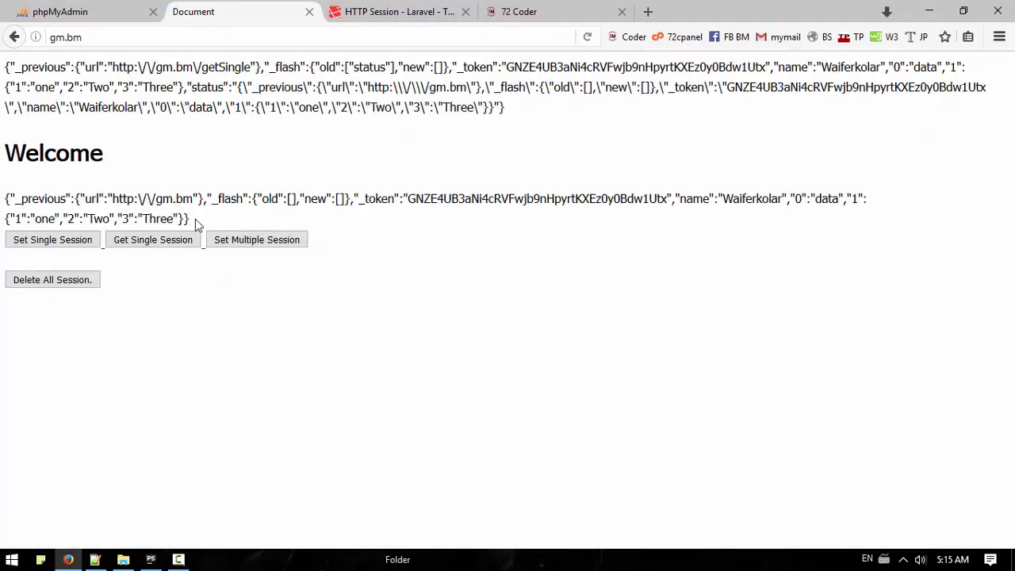
{"action": "left_click_drag", "start_coordinate": [193, 220], "coordinate": [2, 202]}
{"action": "left_click", "coordinate": [435, 210]}
{"action": "key", "text": "alt+Tab"}
- Revert getSingle to get('data') and rerun it; the status returns null
{"action": "left_click", "coordinate": [615, 285]}
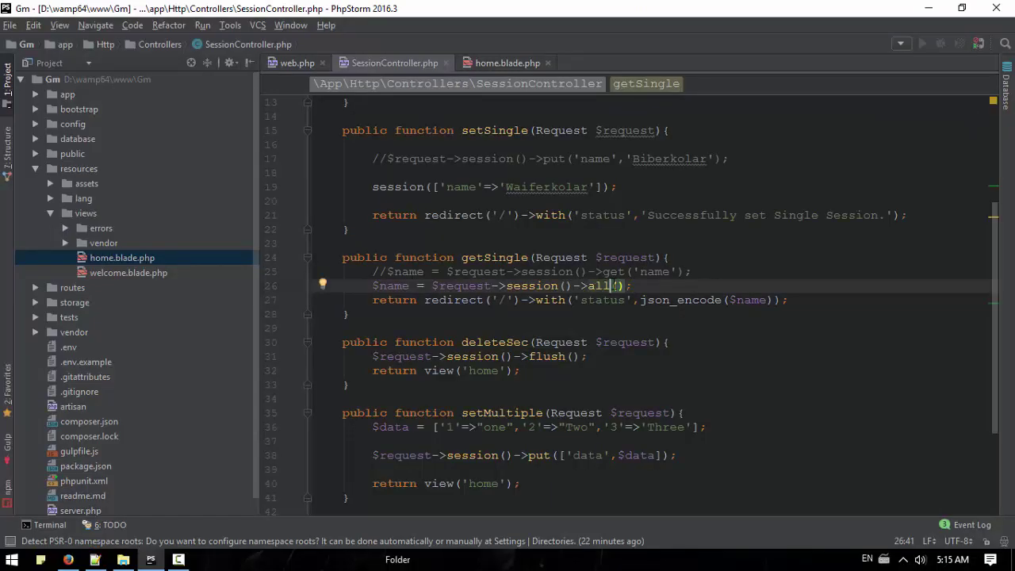
{"action": "key", "text": "BackSpace"}
{"action": "key", "text": "BackSpace"}
{"action": "key", "text": "BackSpace"}
{"action": "type", "text": "get"}
{"action": "key", "text": "Escape"}
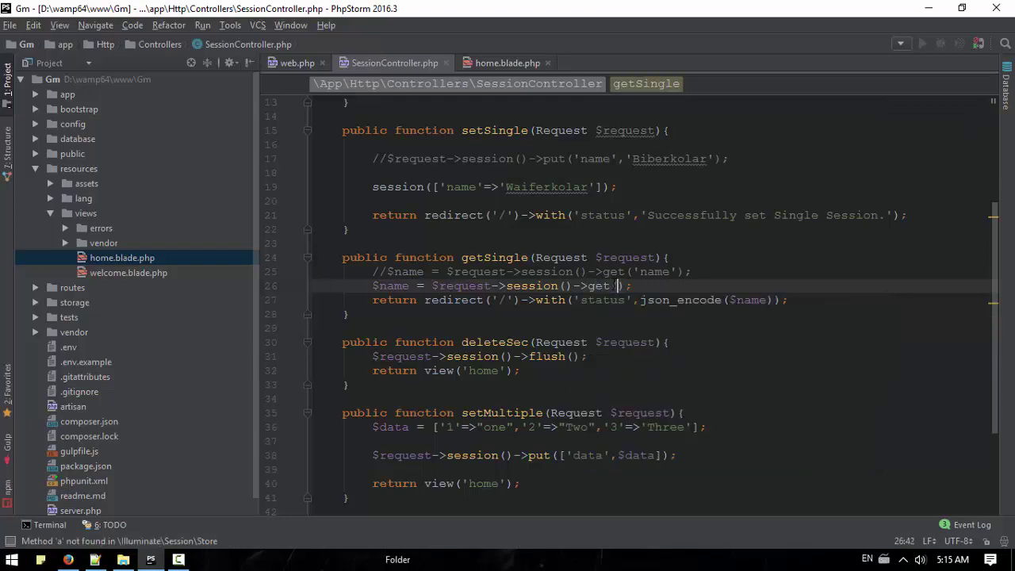
{"action": "type", "text": "'data"}
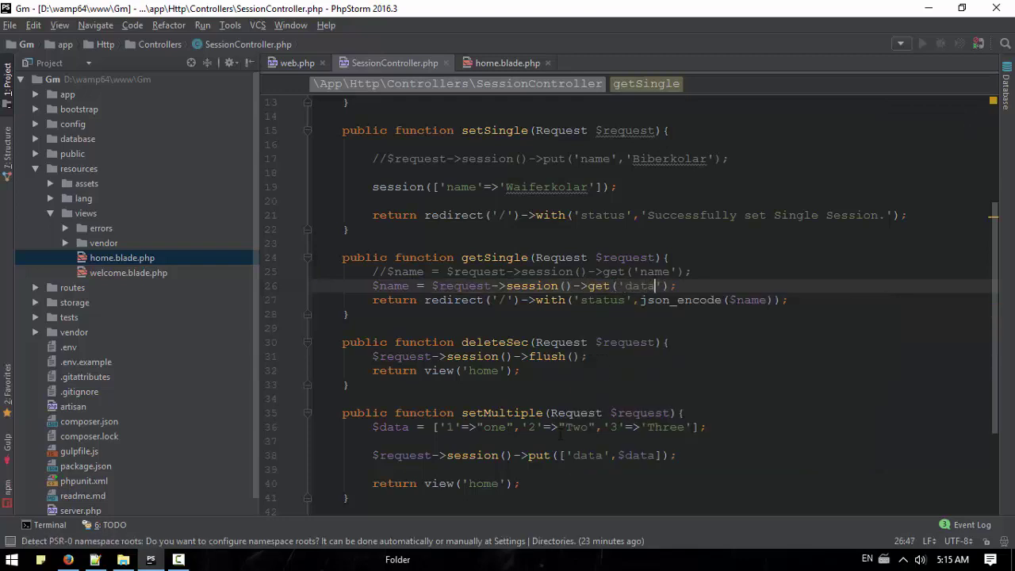
{"action": "left_click", "coordinate": [593, 455]}
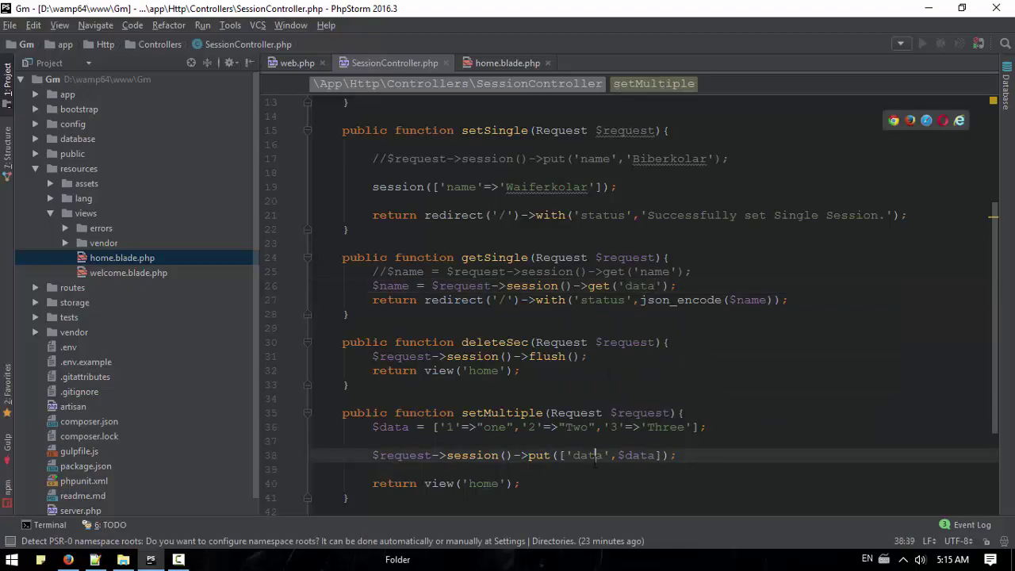
{"action": "key", "text": "alt+Tab"}
{"action": "left_click", "coordinate": [533, 38]}
{"action": "key", "text": "Return"}
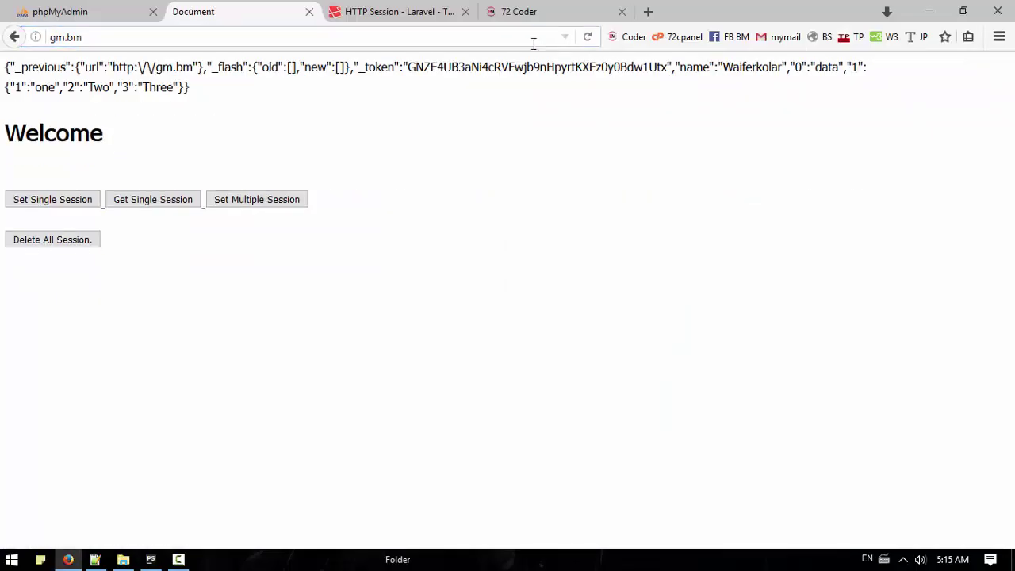
{"action": "left_click", "coordinate": [152, 199]}
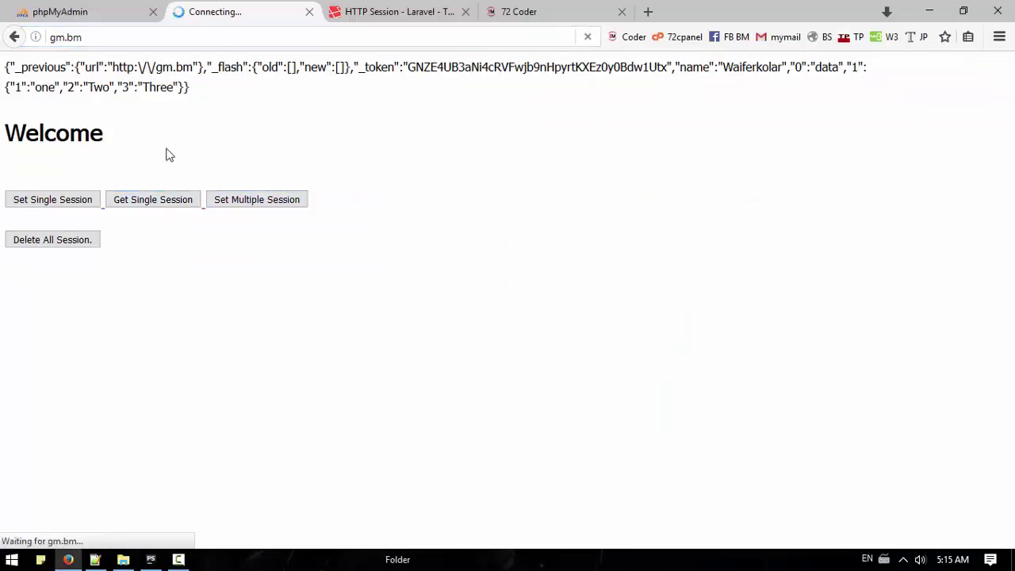
- Read the Laravel HTTP Session docs on storing data, the session helper and flash data
{"action": "left_click", "coordinate": [392, 11]}
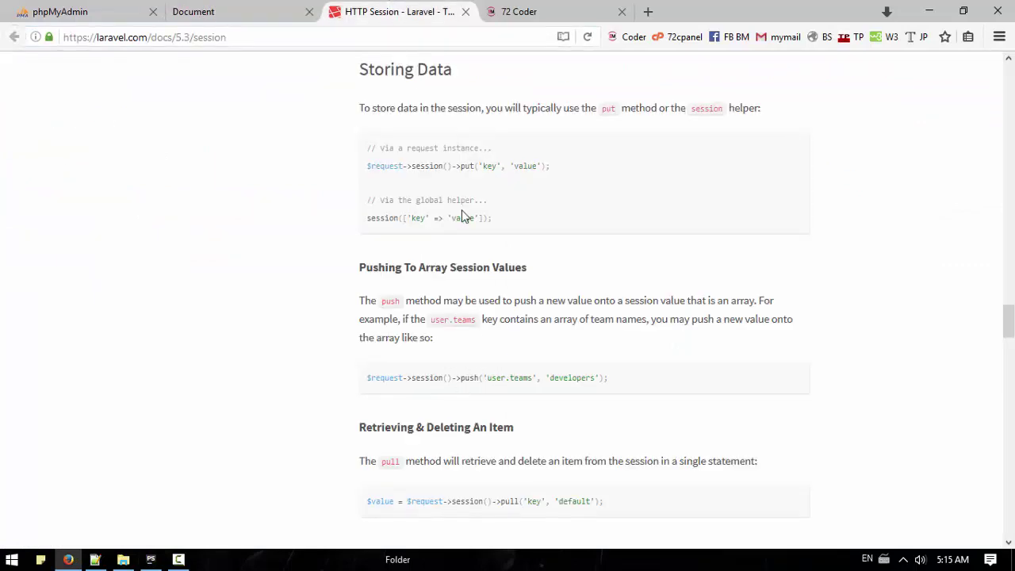
{"action": "left_click_drag", "start_coordinate": [373, 218], "coordinate": [407, 220]}
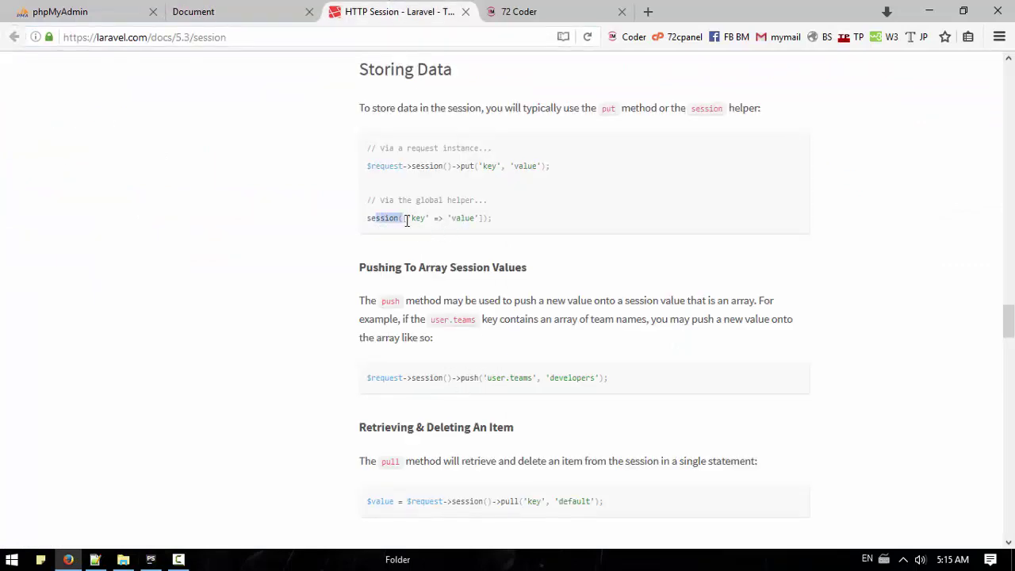
{"action": "left_click", "coordinate": [497, 213]}
{"action": "scroll", "coordinate": [473, 249], "scroll_direction": "up", "scroll_amount": 3}
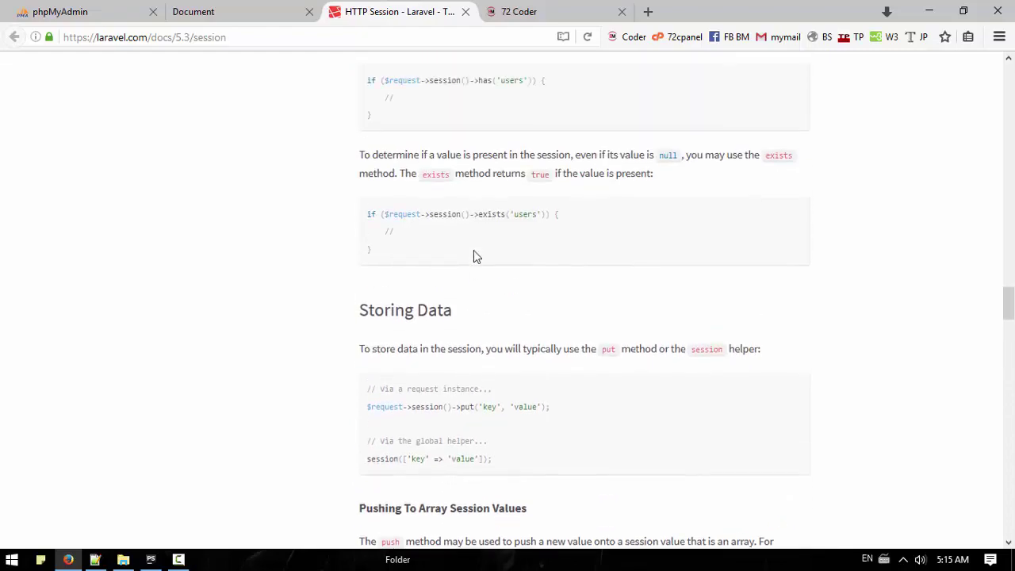
{"action": "scroll", "coordinate": [473, 250], "scroll_direction": "up", "scroll_amount": 3}
{"action": "scroll", "coordinate": [474, 250], "scroll_direction": "up", "scroll_amount": 3}
{"action": "scroll", "coordinate": [474, 250], "scroll_direction": "up", "scroll_amount": 1}
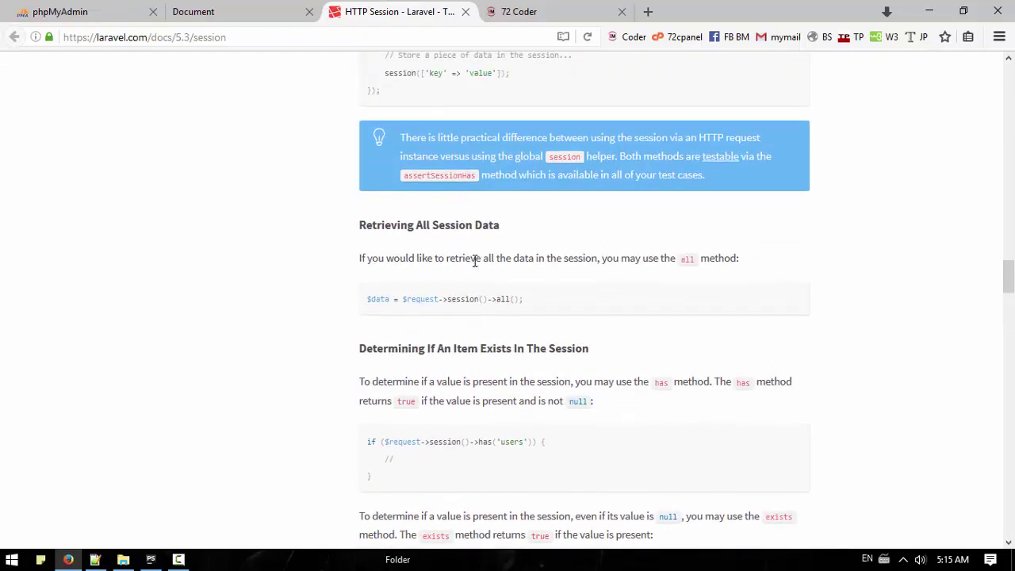
{"action": "scroll", "coordinate": [475, 261], "scroll_direction": "up", "scroll_amount": 3}
{"action": "scroll", "coordinate": [464, 240], "scroll_direction": "up", "scroll_amount": 3}
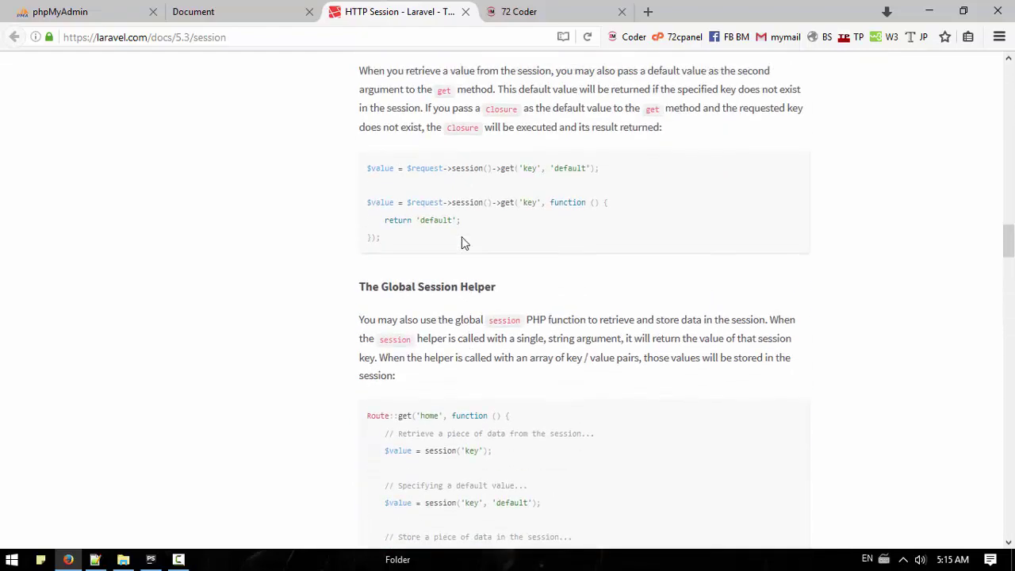
{"action": "scroll", "coordinate": [462, 236], "scroll_direction": "up", "scroll_amount": 3}
{"action": "scroll", "coordinate": [461, 236], "scroll_direction": "up", "scroll_amount": 4}
{"action": "scroll", "coordinate": [464, 230], "scroll_direction": "up", "scroll_amount": 1}
{"action": "scroll", "coordinate": [468, 222], "scroll_direction": "down", "scroll_amount": 2}
{"action": "scroll", "coordinate": [468, 222], "scroll_direction": "down", "scroll_amount": 8}
{"action": "scroll", "coordinate": [463, 217], "scroll_direction": "down", "scroll_amount": 2}
{"action": "scroll", "coordinate": [463, 218], "scroll_direction": "down", "scroll_amount": 4}
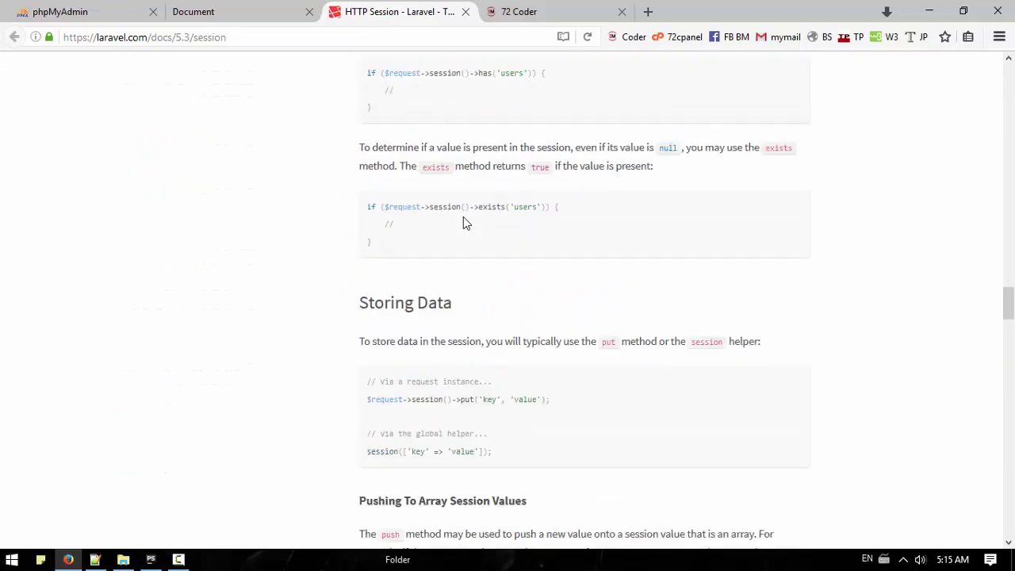
{"action": "scroll", "coordinate": [464, 216], "scroll_direction": "down", "scroll_amount": 1}
{"action": "scroll", "coordinate": [463, 217], "scroll_direction": "up", "scroll_amount": 4}
{"action": "scroll", "coordinate": [478, 264], "scroll_direction": "down", "scroll_amount": 4}
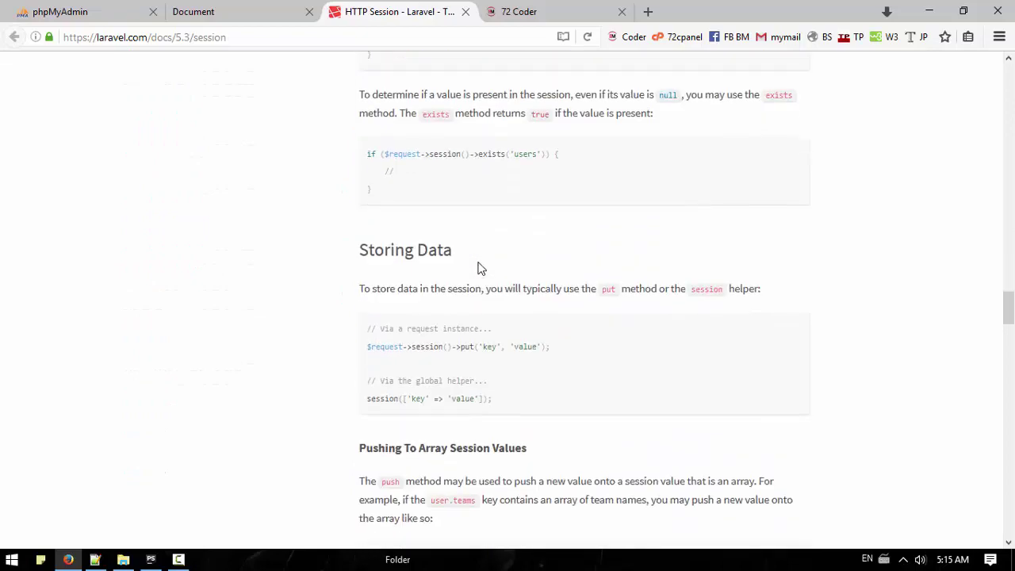
{"action": "scroll", "coordinate": [478, 264], "scroll_direction": "up", "scroll_amount": 3}
{"action": "scroll", "coordinate": [478, 264], "scroll_direction": "up", "scroll_amount": 3}
{"action": "scroll", "coordinate": [479, 264], "scroll_direction": "up", "scroll_amount": 3}
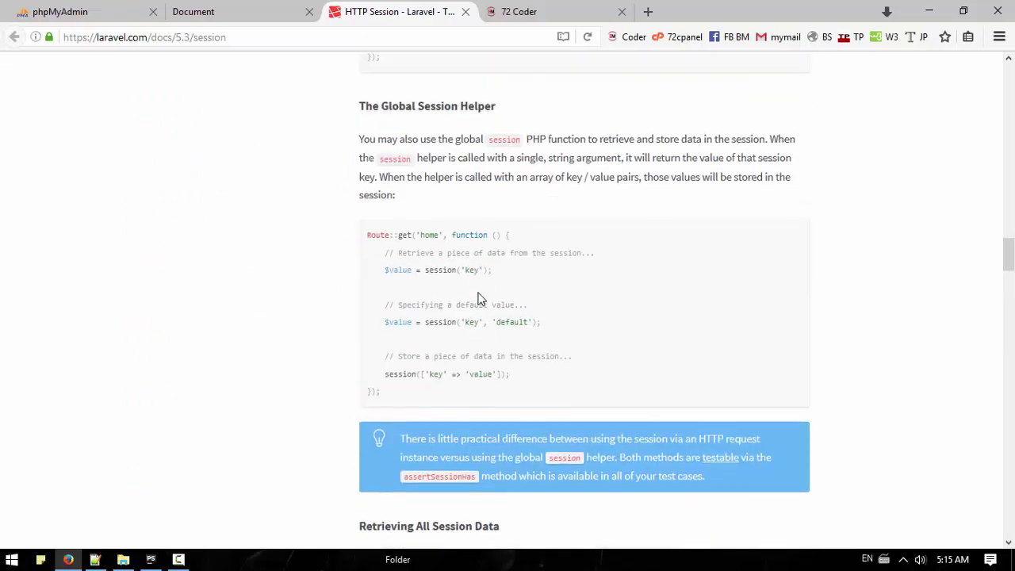
{"action": "left_click_drag", "start_coordinate": [431, 323], "coordinate": [508, 323]}
{"action": "scroll", "coordinate": [530, 365], "scroll_direction": "up", "scroll_amount": 3}
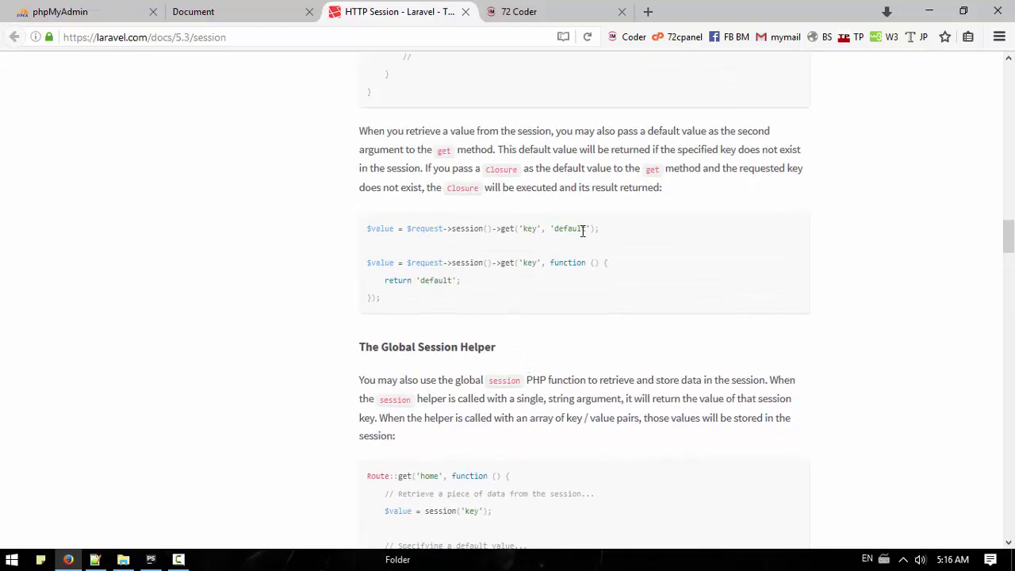
{"action": "scroll", "coordinate": [601, 231], "scroll_direction": "up", "scroll_amount": 5}
{"action": "scroll", "coordinate": [581, 248], "scroll_direction": "up", "scroll_amount": 4}
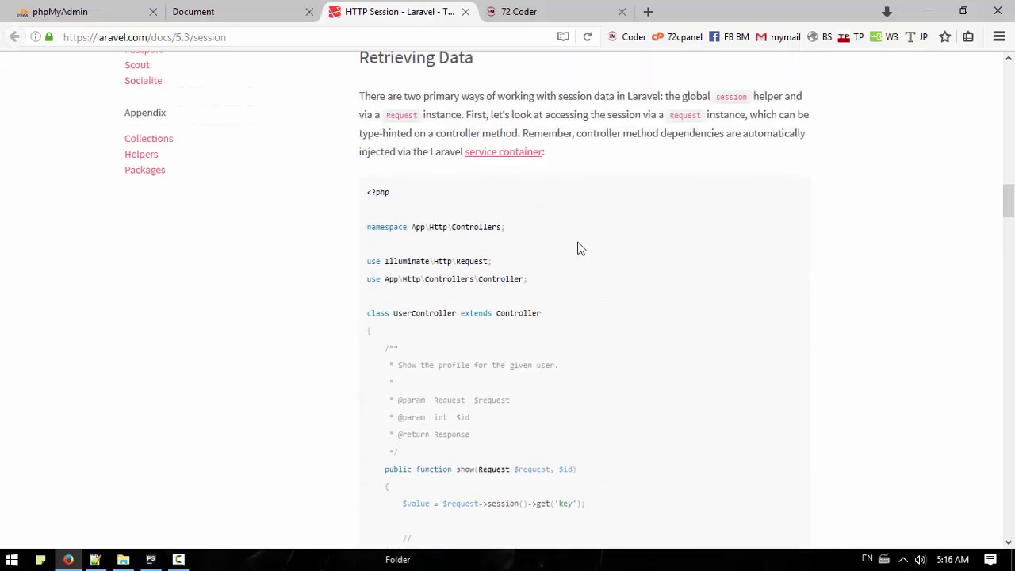
{"action": "scroll", "coordinate": [580, 247], "scroll_direction": "up", "scroll_amount": 5}
{"action": "scroll", "coordinate": [581, 248], "scroll_direction": "up", "scroll_amount": 4}
{"action": "scroll", "coordinate": [580, 247], "scroll_direction": "up", "scroll_amount": 2}
{"action": "scroll", "coordinate": [561, 263], "scroll_direction": "down", "scroll_amount": 10}
{"action": "scroll", "coordinate": [561, 262], "scroll_direction": "down", "scroll_amount": 8}
{"action": "scroll", "coordinate": [562, 263], "scroll_direction": "down", "scroll_amount": 8}
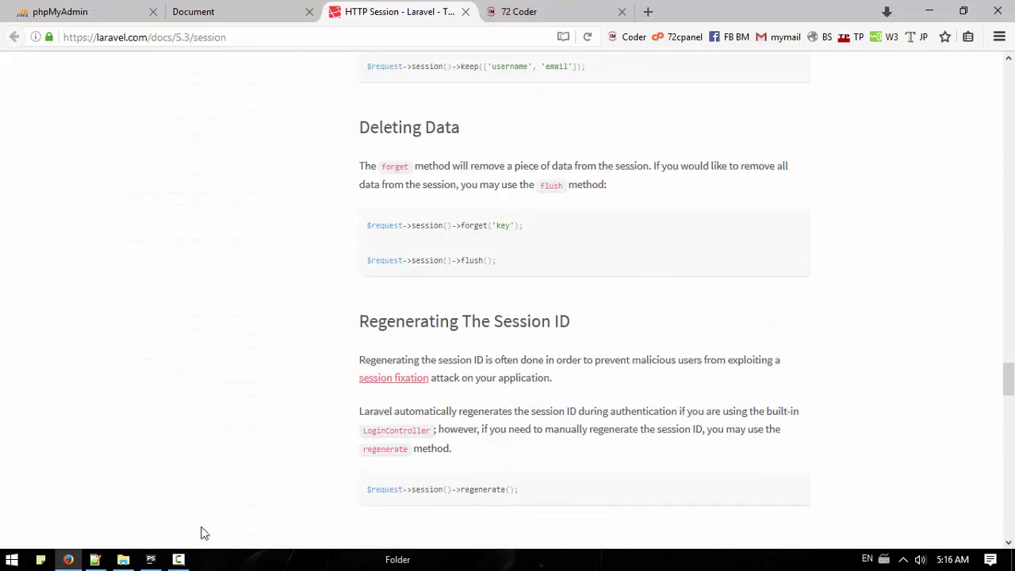
{"action": "left_click", "coordinate": [179, 559]}
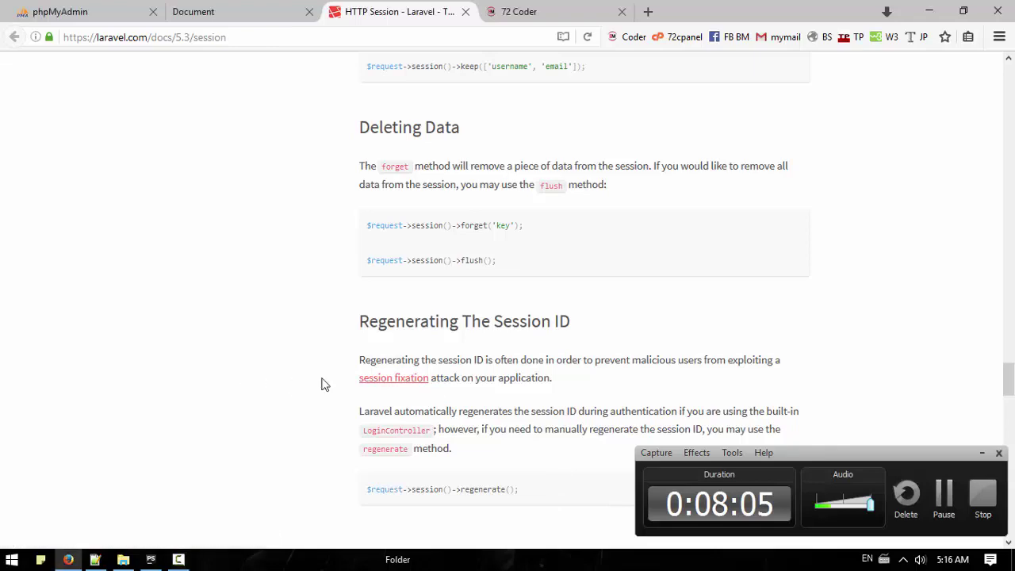
{"action": "scroll", "coordinate": [440, 405], "scroll_direction": "down", "scroll_amount": 10}
{"action": "scroll", "coordinate": [434, 380], "scroll_direction": "down", "scroll_amount": 3}
{"action": "scroll", "coordinate": [434, 368], "scroll_direction": "down", "scroll_amount": 5}
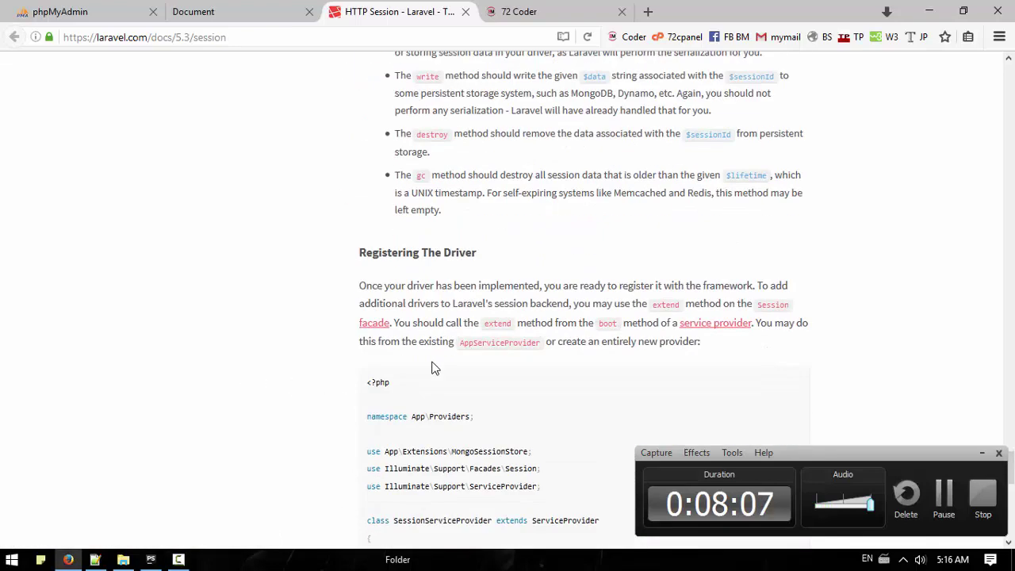
{"action": "scroll", "coordinate": [434, 368], "scroll_direction": "up", "scroll_amount": 6}
{"action": "scroll", "coordinate": [435, 368], "scroll_direction": "up", "scroll_amount": 5}
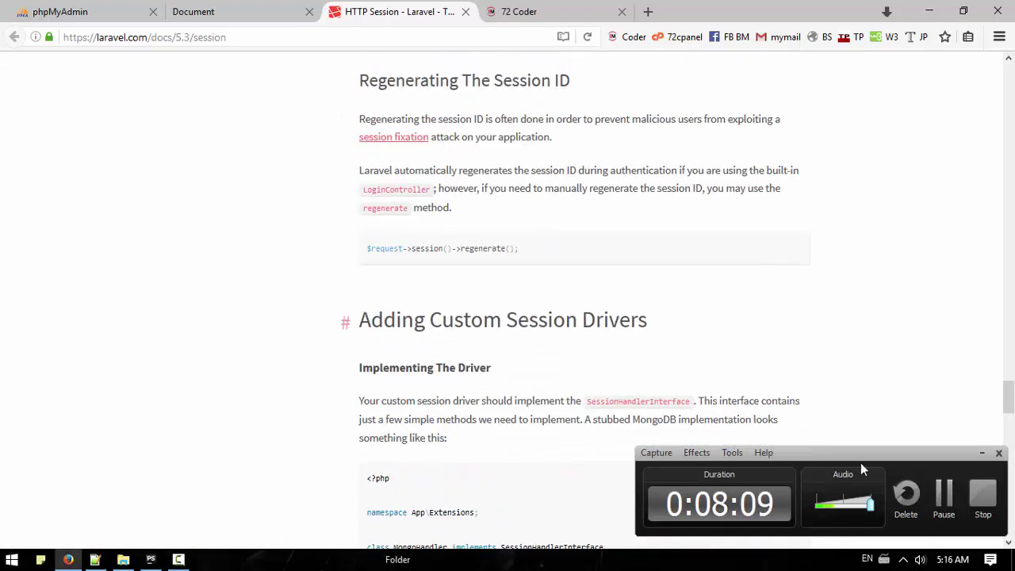
{"action": "left_click", "coordinate": [982, 453]}
{"action": "scroll", "coordinate": [645, 386], "scroll_direction": "up", "scroll_amount": 5}
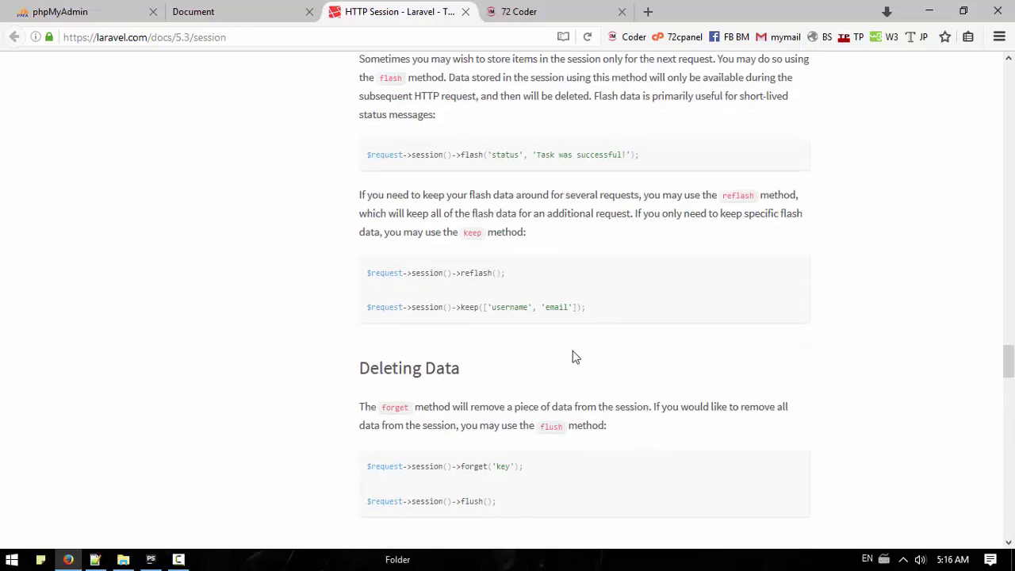
{"action": "scroll", "coordinate": [479, 307], "scroll_direction": "up", "scroll_amount": 3}
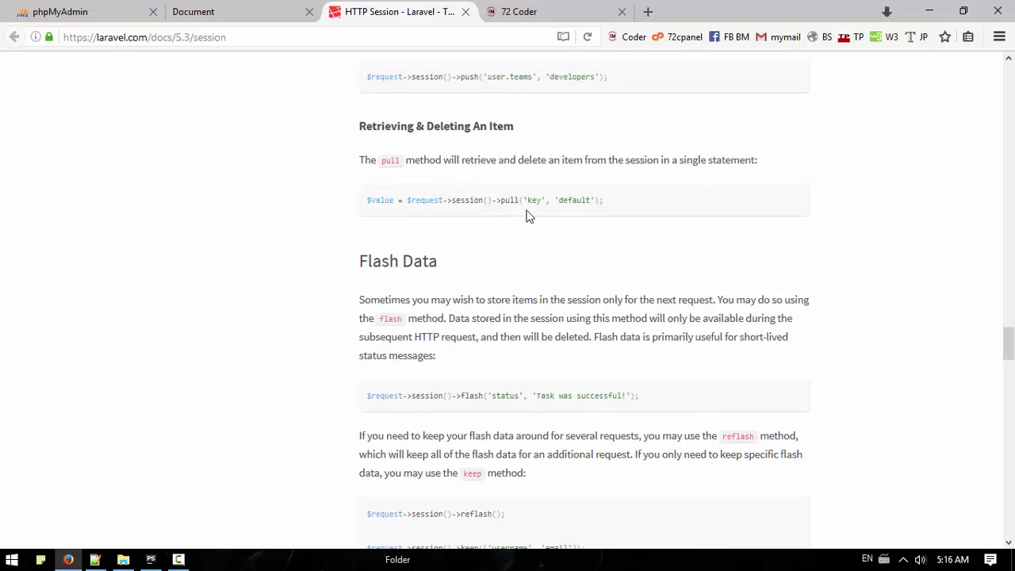
{"action": "left_click_drag", "start_coordinate": [458, 77], "coordinate": [492, 77]}
{"action": "scroll", "coordinate": [638, 166], "scroll_direction": "up", "scroll_amount": 1}
{"action": "scroll", "coordinate": [639, 166], "scroll_direction": "up", "scroll_amount": 1}
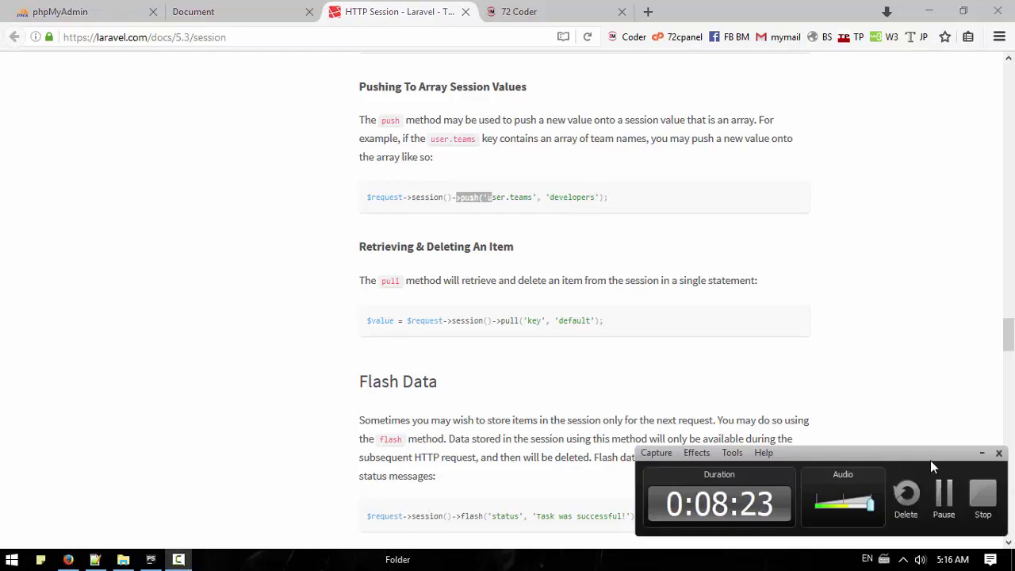
- Change setMultiple's put(['data',$data]) to push('data',$data) without square brackets
{"action": "left_click", "coordinate": [981, 452]}
{"action": "left_click", "coordinate": [179, 559]}
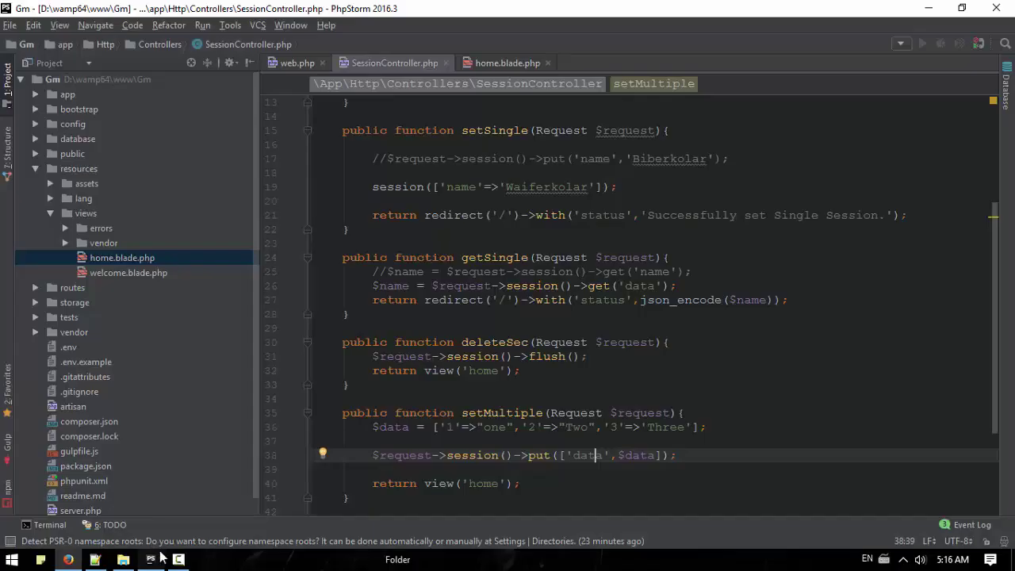
{"action": "scroll", "coordinate": [556, 357], "scroll_direction": "down", "scroll_amount": 1}
{"action": "double_click", "coordinate": [539, 413]}
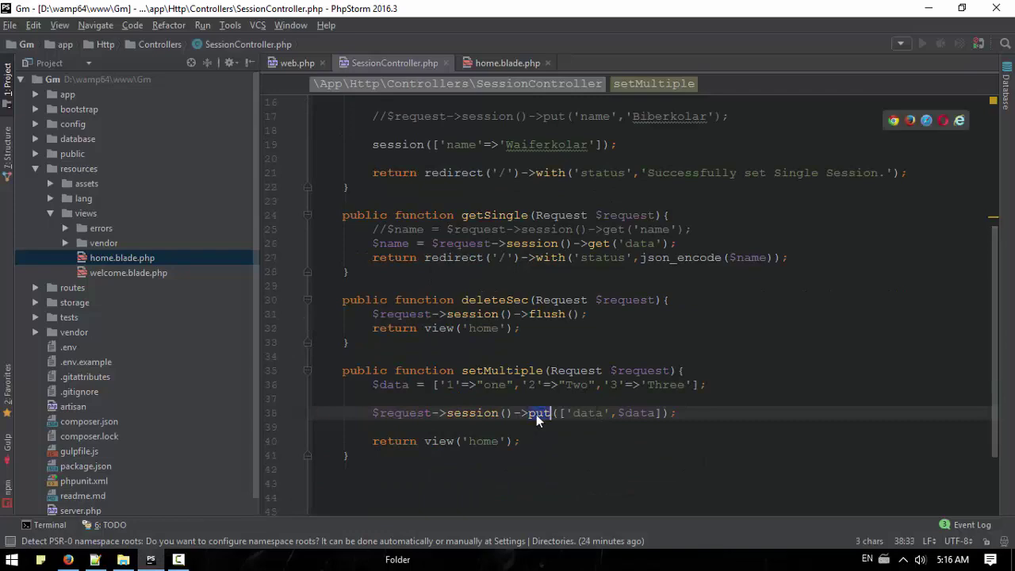
{"action": "type", "text": "push"}
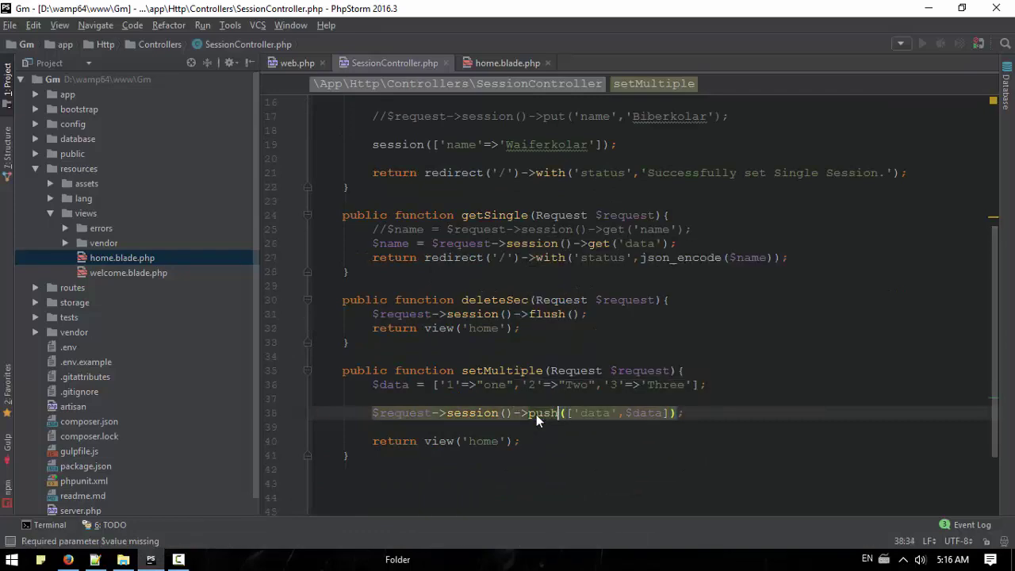
{"action": "key", "text": "alt+Tab"}
{"action": "key", "text": "alt+Tab"}
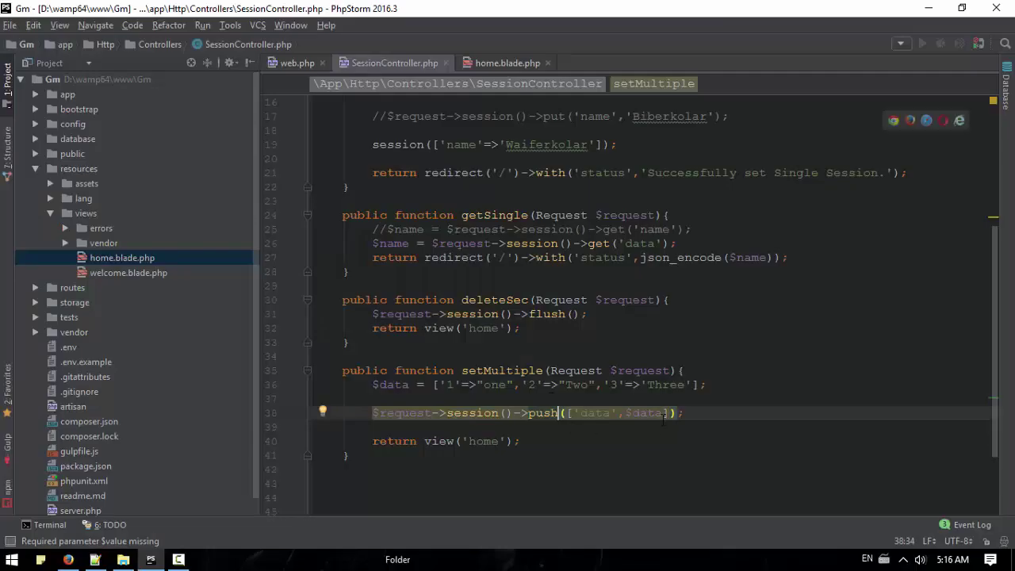
{"action": "left_click", "coordinate": [670, 413]}
{"action": "key", "text": "BackSpace"}
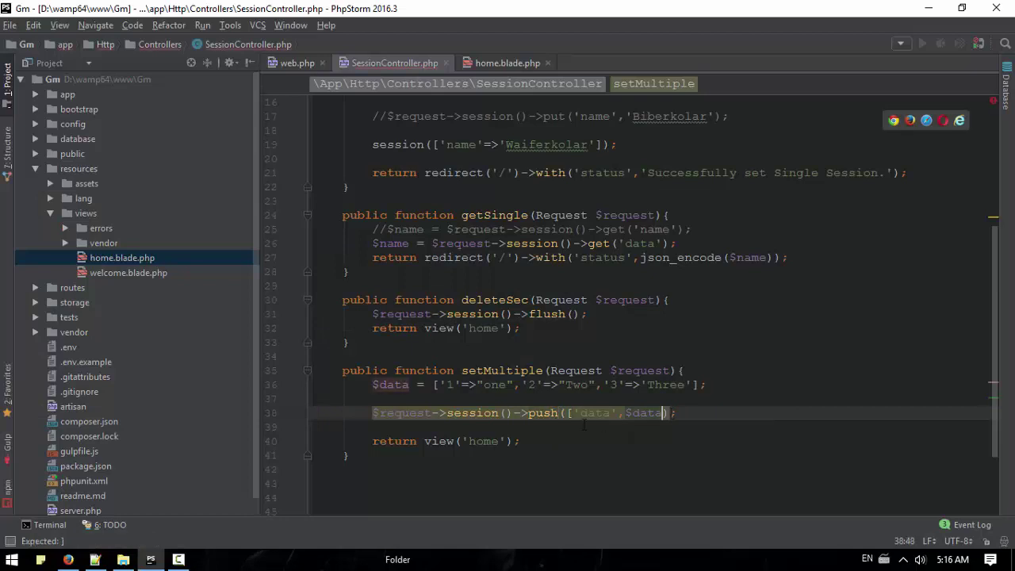
{"action": "left_click", "coordinate": [573, 412]}
{"action": "key", "text": "BackSpace"}
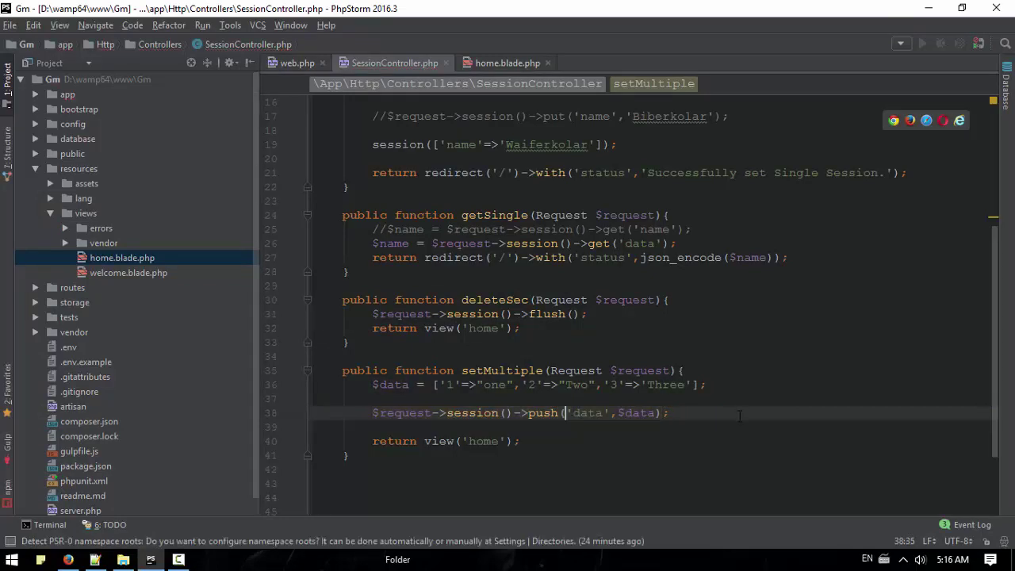
- Reload, run Set Multiple and Get Single; inspect the pushed one, Two, Three array
{"action": "key", "text": "alt+Tab"}
{"action": "left_click", "coordinate": [194, 11]}
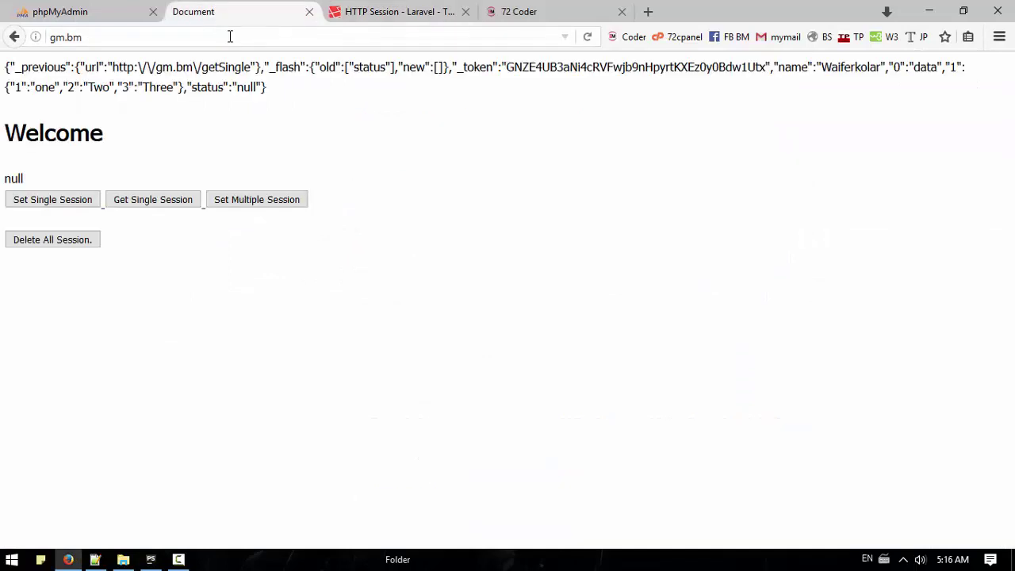
{"action": "left_click", "coordinate": [230, 36]}
{"action": "key", "text": "Return"}
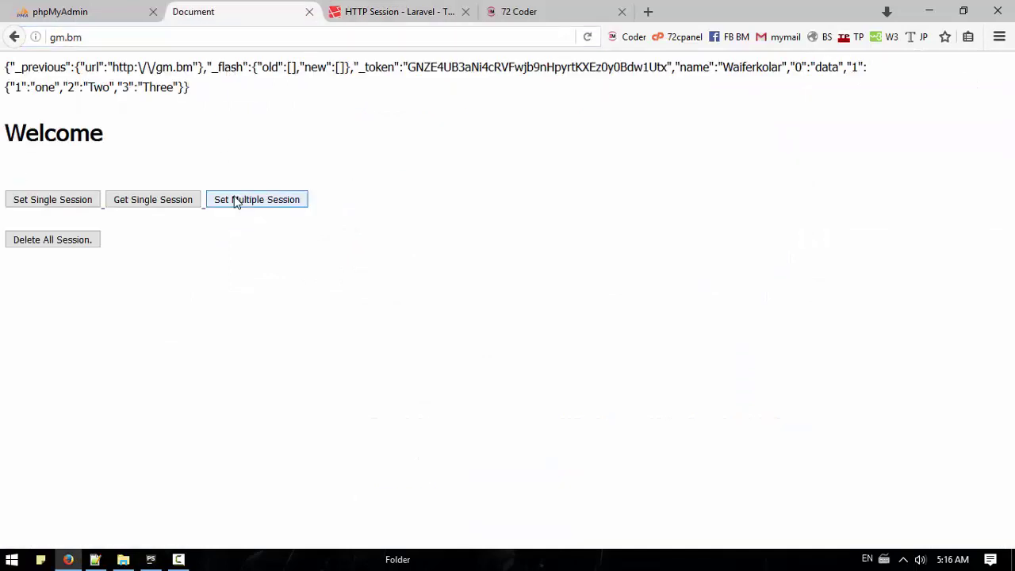
{"action": "left_click", "coordinate": [256, 200]}
{"action": "left_click", "coordinate": [153, 153]}
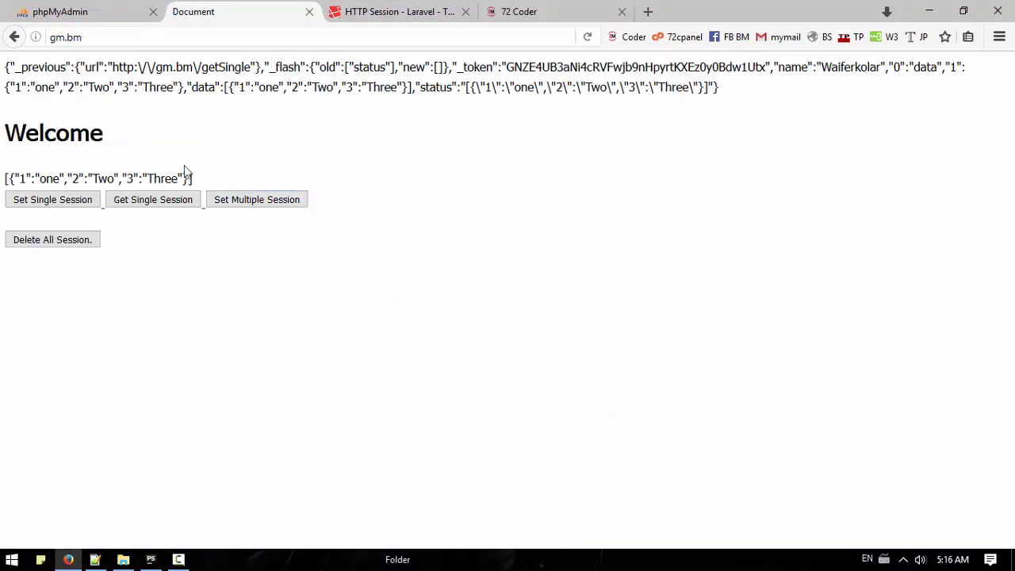
{"action": "triple_click", "coordinate": [192, 177]}
{"action": "left_click", "coordinate": [360, 210]}
{"action": "double_click", "coordinate": [204, 87]}
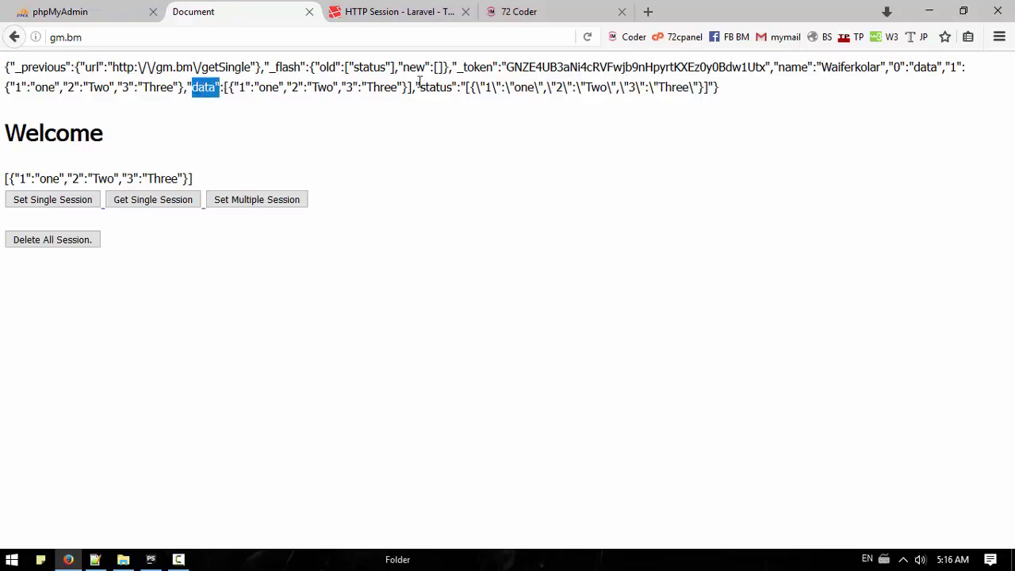
{"action": "left_click_drag", "start_coordinate": [409, 87], "coordinate": [119, 88]}
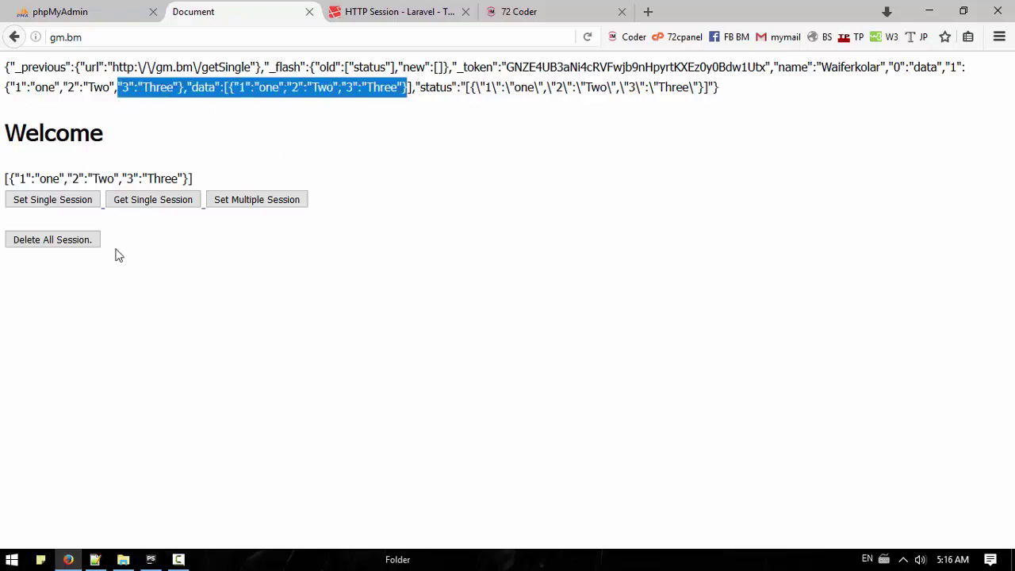
- Delete the $data line and make push's argument ['name'=>'I donne Know']
{"action": "left_click", "coordinate": [150, 560]}
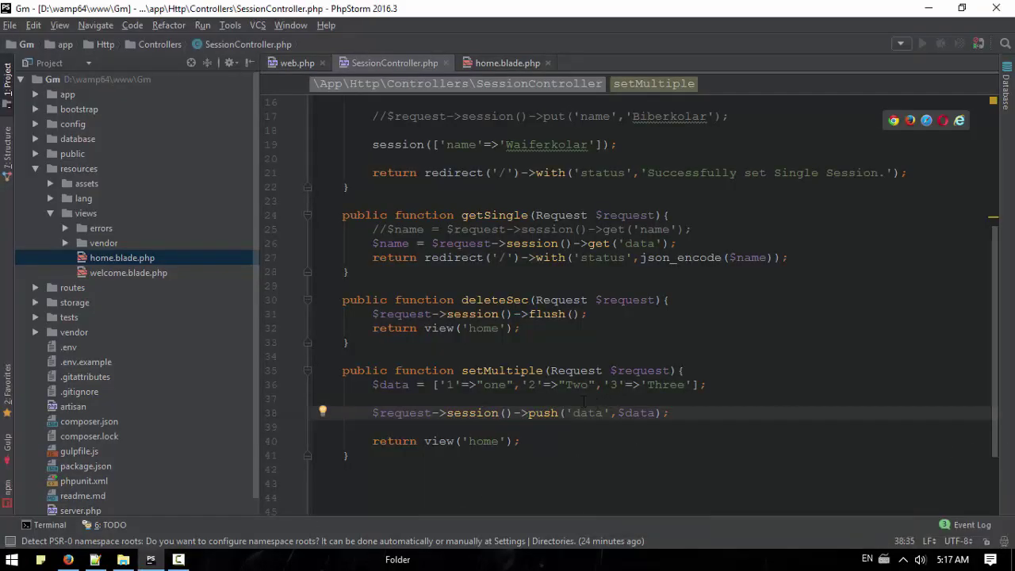
{"action": "mouse_move", "coordinate": [740, 384]}
{"action": "left_mouse_down"}
{"action": "mouse_move", "coordinate": [730, 359]}
{"action": "mouse_move", "coordinate": [686, 370]}
{"action": "left_mouse_up"}
{"action": "left_click", "coordinate": [743, 363]}
{"action": "key", "text": "BackSpace"}
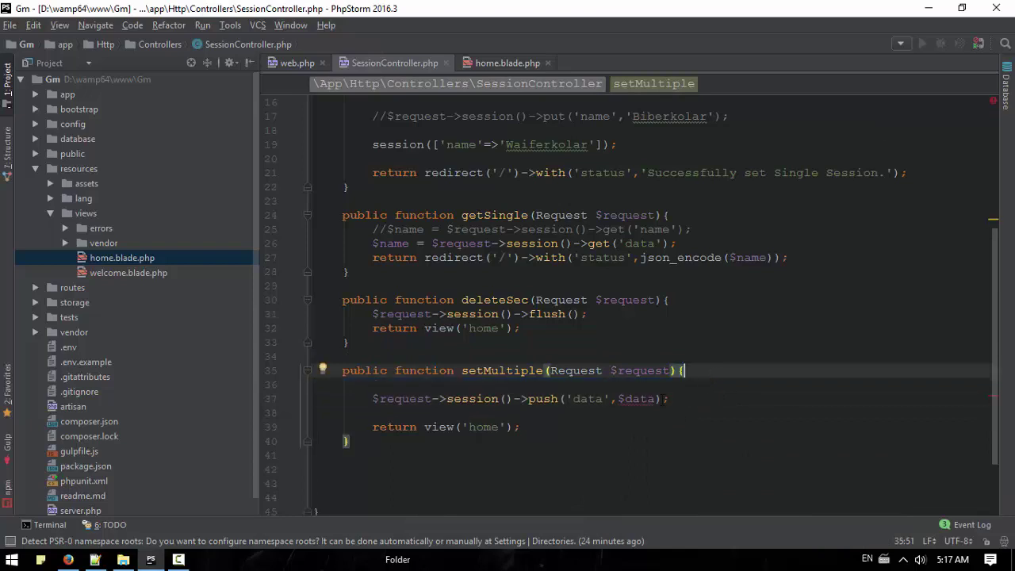
{"action": "left_click_drag", "start_coordinate": [564, 399], "coordinate": [571, 399]}
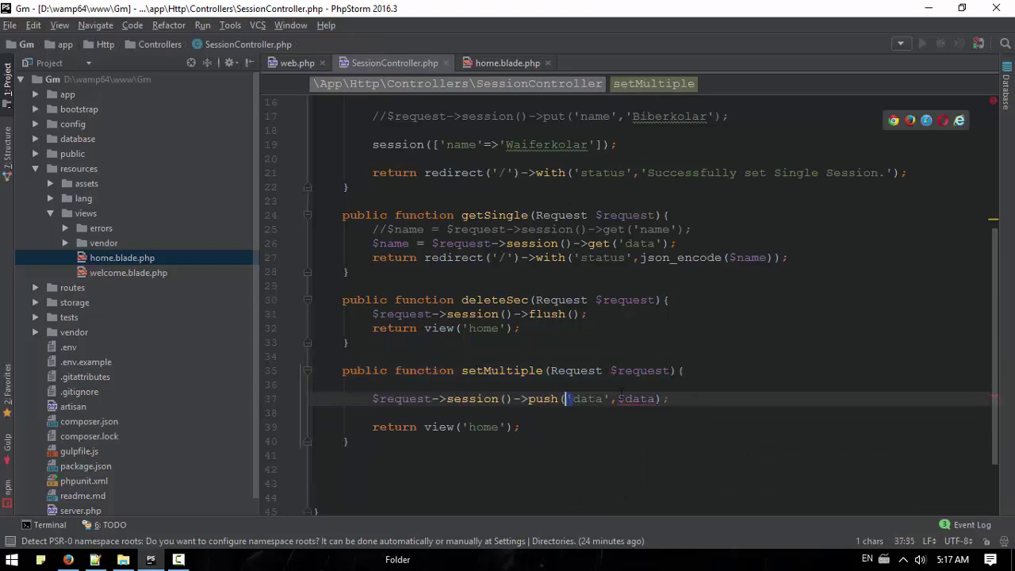
{"action": "mouse_move", "coordinate": [637, 399]}
{"action": "left_click_drag", "start_coordinate": [655, 398], "coordinate": [569, 399]}
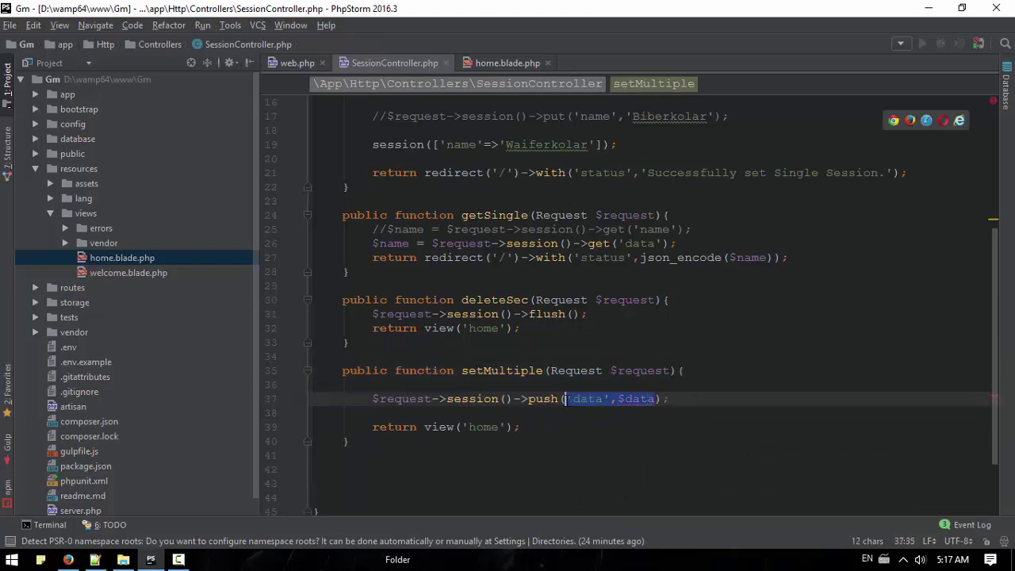
{"action": "type", "text": "['name"}
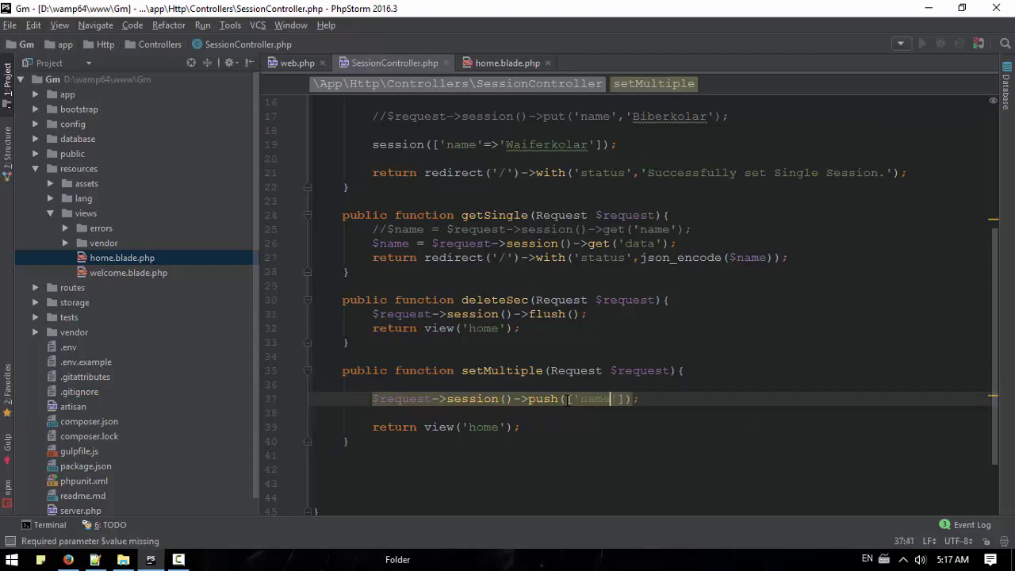
{"action": "type", "text": "'=> '"}
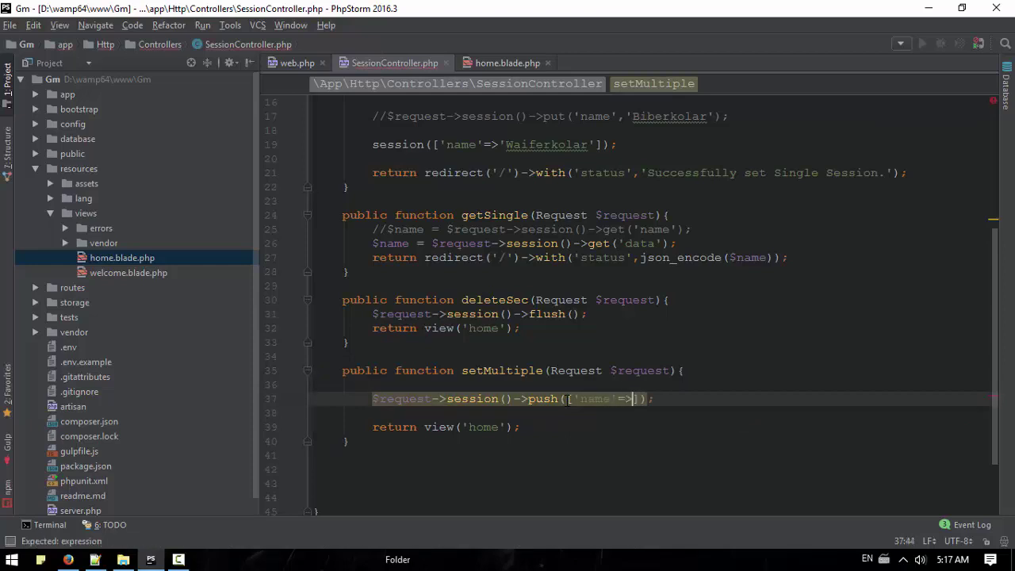
{"action": "type", "text": "I don"}
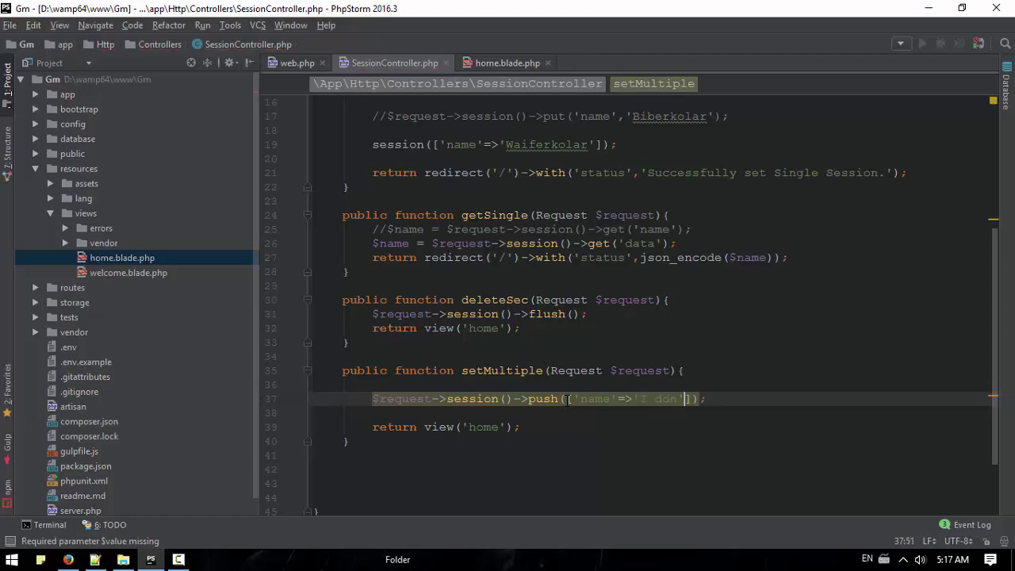
{"action": "type", "text": "'t"}
{"action": "key", "text": "BackSpace"}
{"action": "key", "text": "BackSpace"}
{"action": "key", "text": "BackSpace"}
{"action": "type", "text": "ne "}
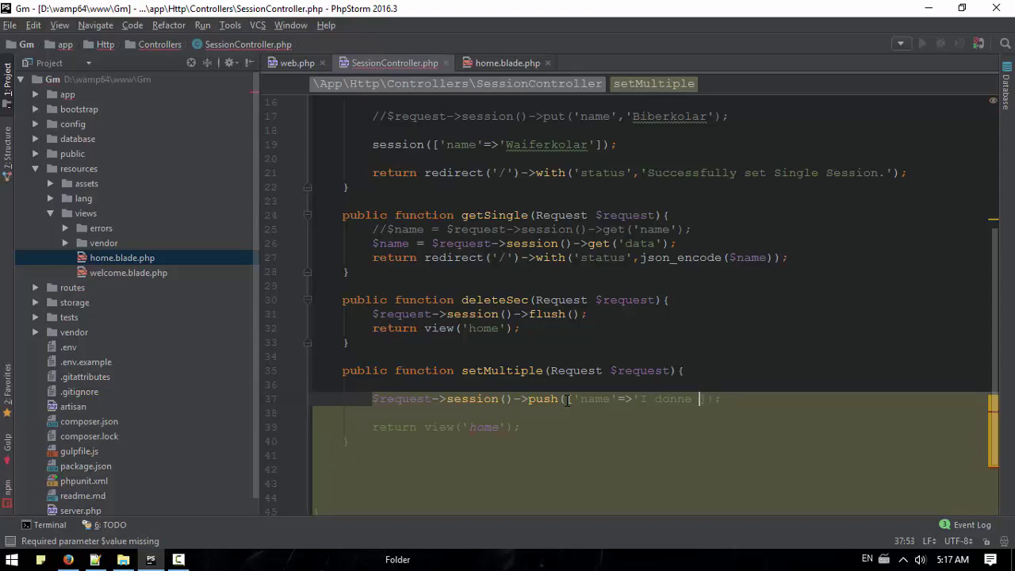
{"action": "type", "text": "Know'"}
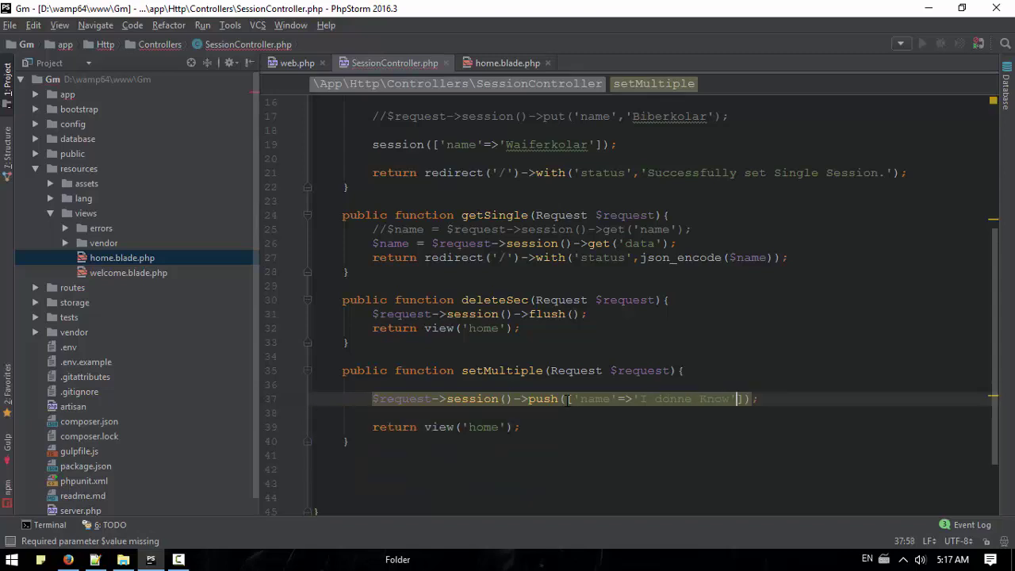
{"action": "key", "text": "Up"}
{"action": "key", "text": "Up"}
{"action": "key", "text": "Up"}
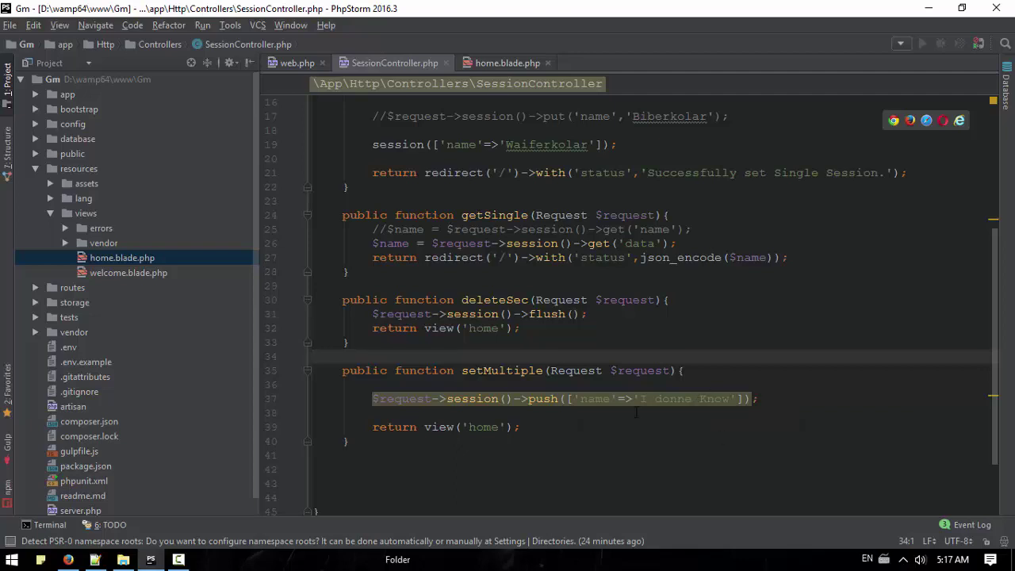
{"action": "double_click", "coordinate": [595, 399]}
{"action": "key", "text": "ctrl+c"}
{"action": "scroll", "coordinate": [595, 399], "scroll_direction": "up", "scroll_amount": 3}
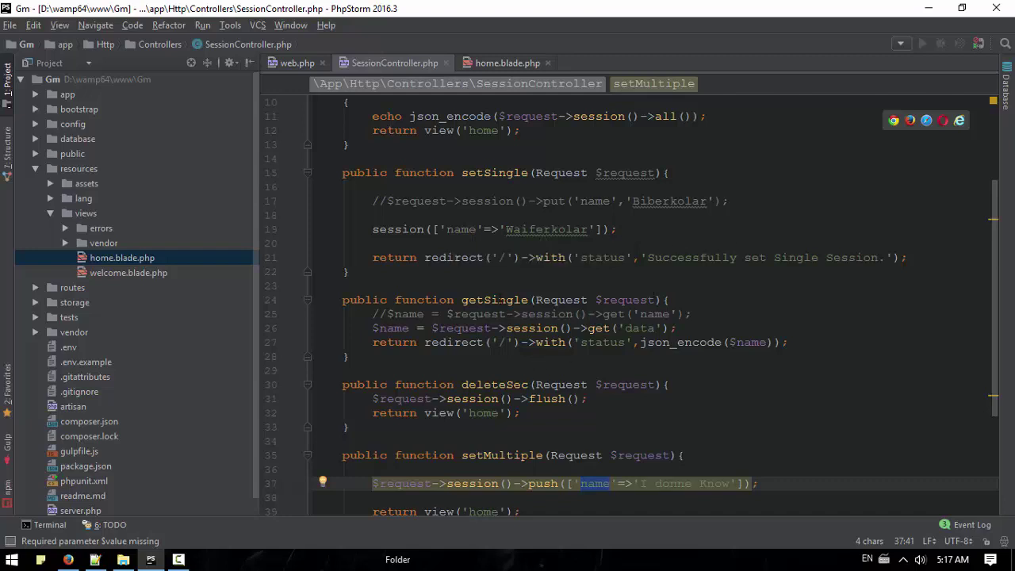
{"action": "scroll", "coordinate": [635, 342], "scroll_direction": "down", "scroll_amount": 3}
- Make getSingle read get('name') and select its json_encode call to remove
{"action": "double_click", "coordinate": [638, 285]}
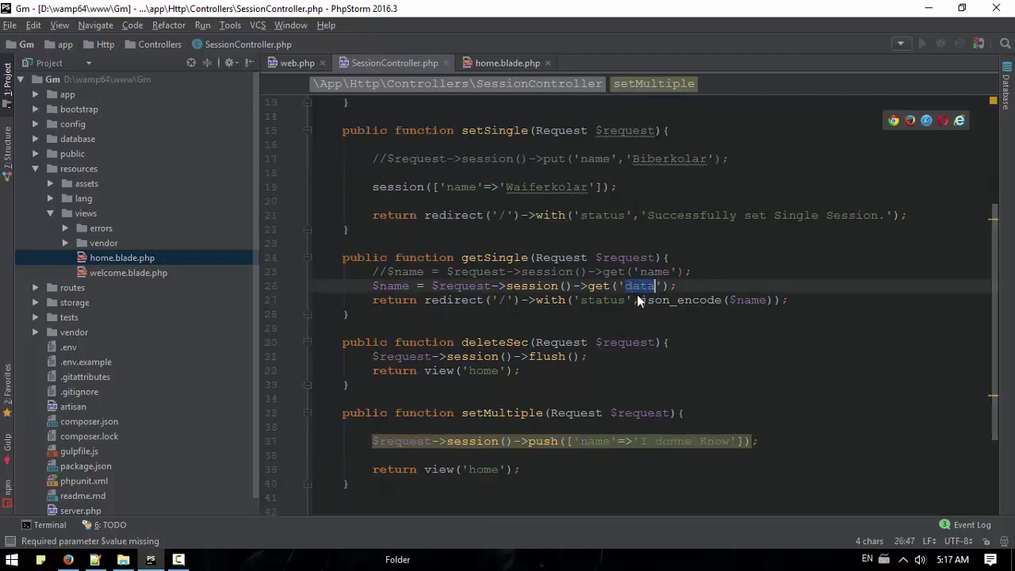
{"action": "key", "text": "ctrl+v"}
{"action": "left_click_drag", "start_coordinate": [773, 300], "coordinate": [641, 300]}
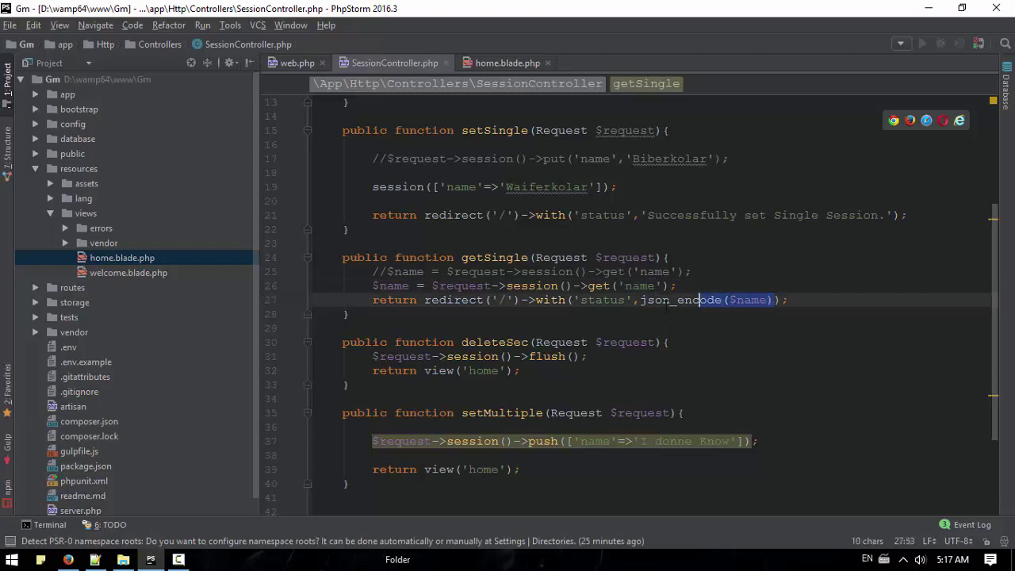
{"action": "type", "text": "$name"}
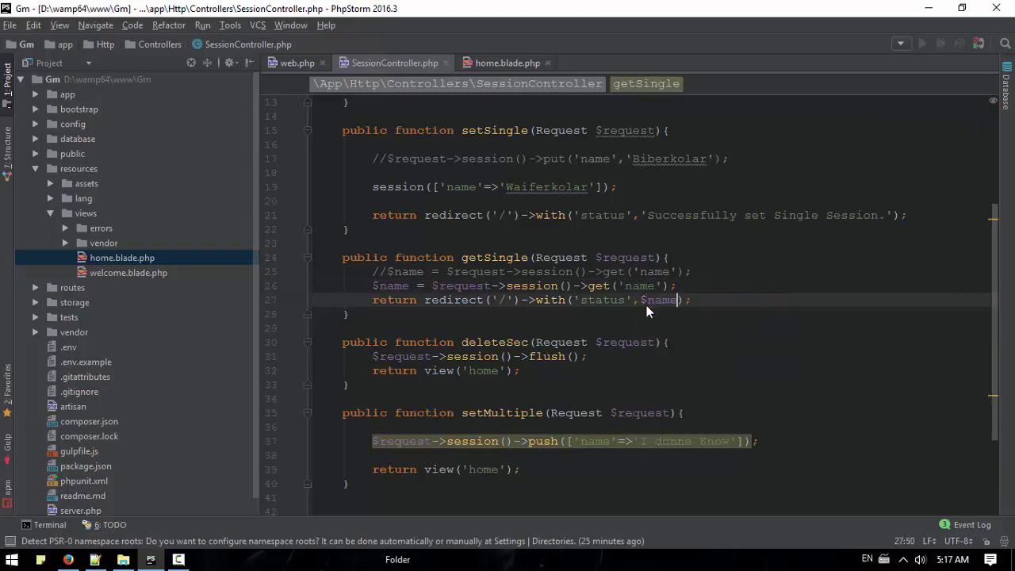
- Reload gm.bm and run Set Multiple Session, hitting the Store::push() missing argument 2 error
{"action": "left_click", "coordinate": [69, 560]}
{"action": "left_click", "coordinate": [219, 37]}
{"action": "key", "text": "Return"}
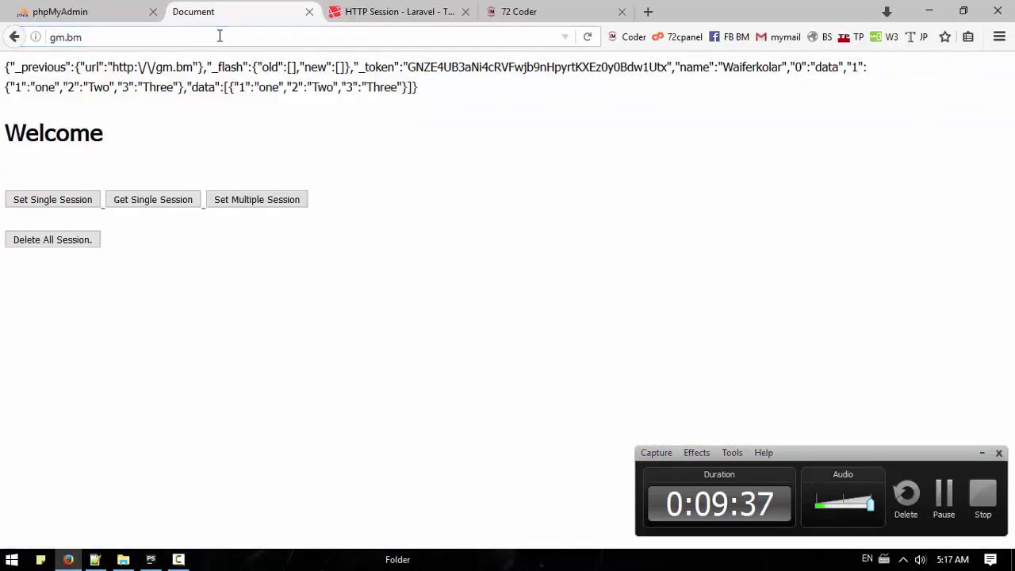
{"action": "left_click", "coordinate": [238, 199]}
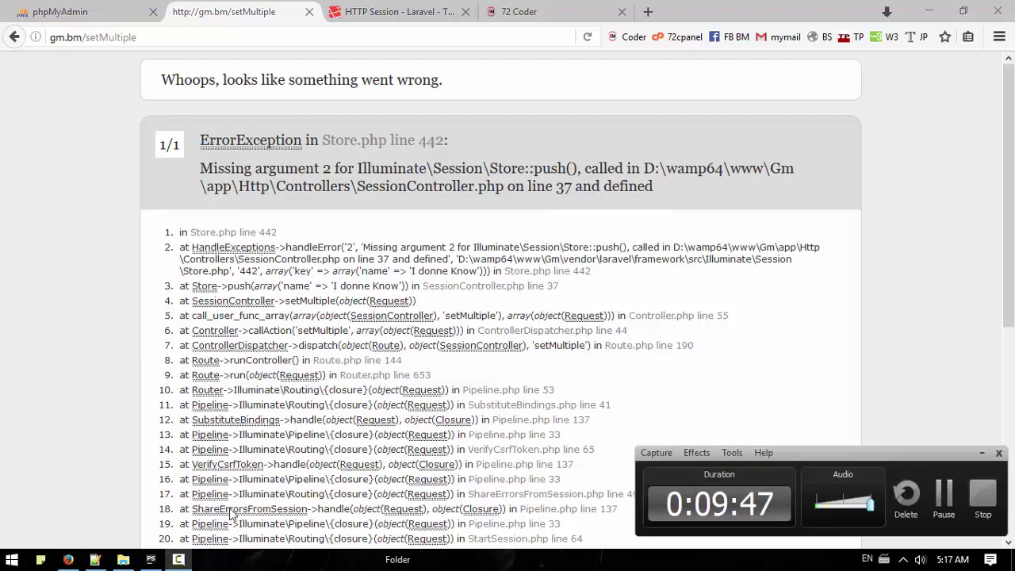
{"action": "left_click", "coordinate": [151, 561]}
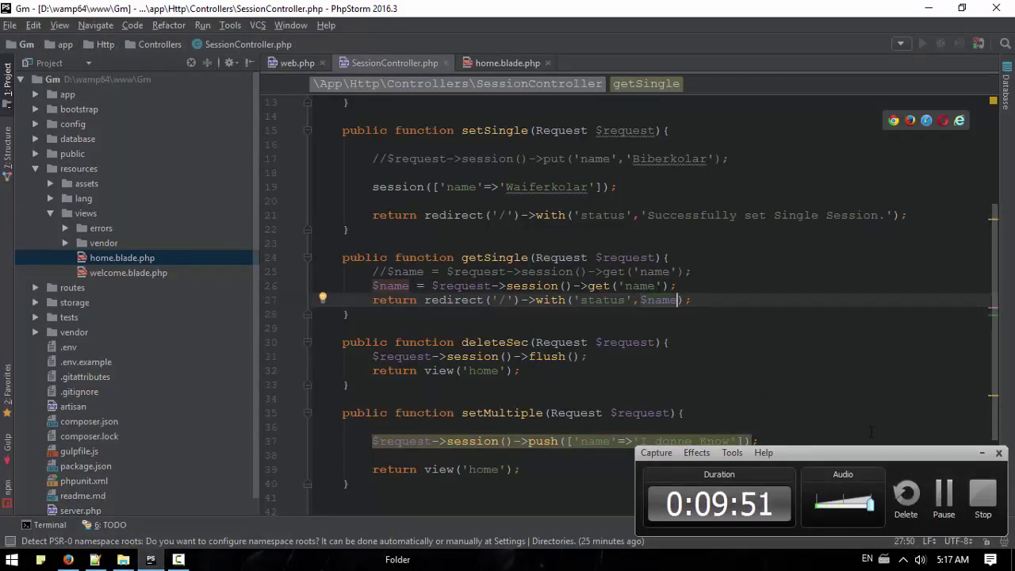
- Replace push with put in setMultiple, storing ['name'=>'I donne Know']
{"action": "left_click", "coordinate": [982, 453]}
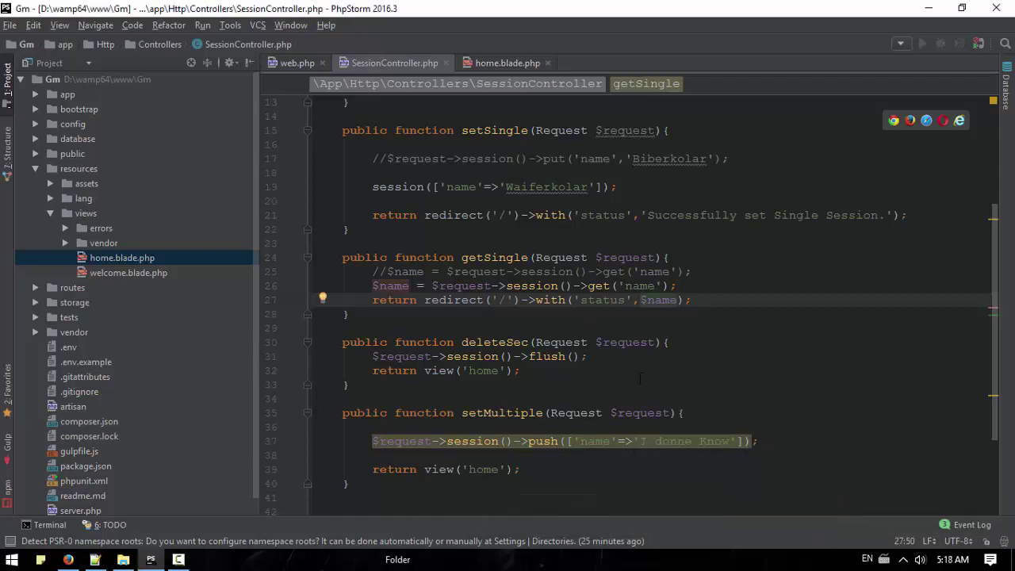
{"action": "left_click", "coordinate": [705, 468]}
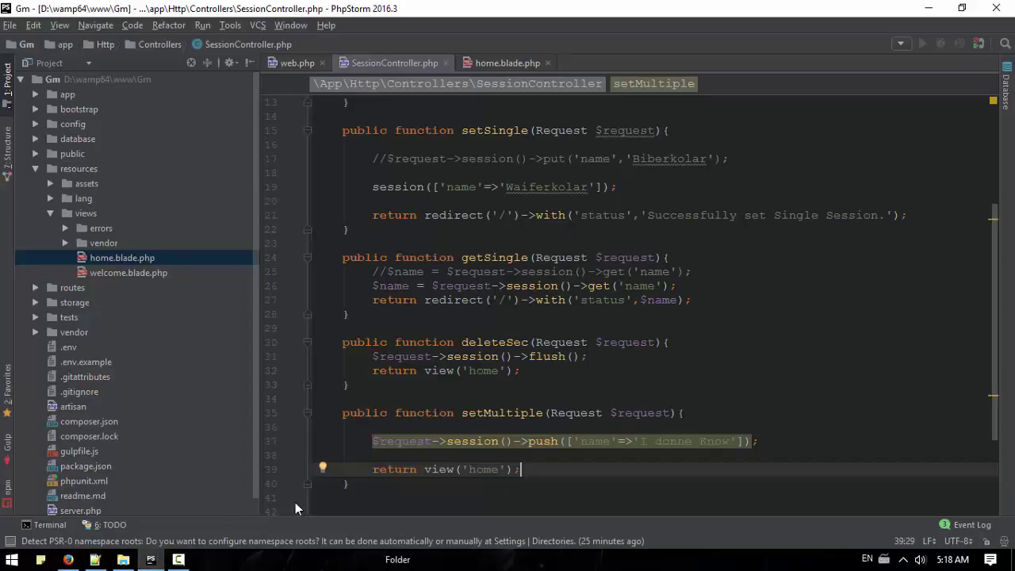
{"action": "left_click", "coordinate": [690, 453]}
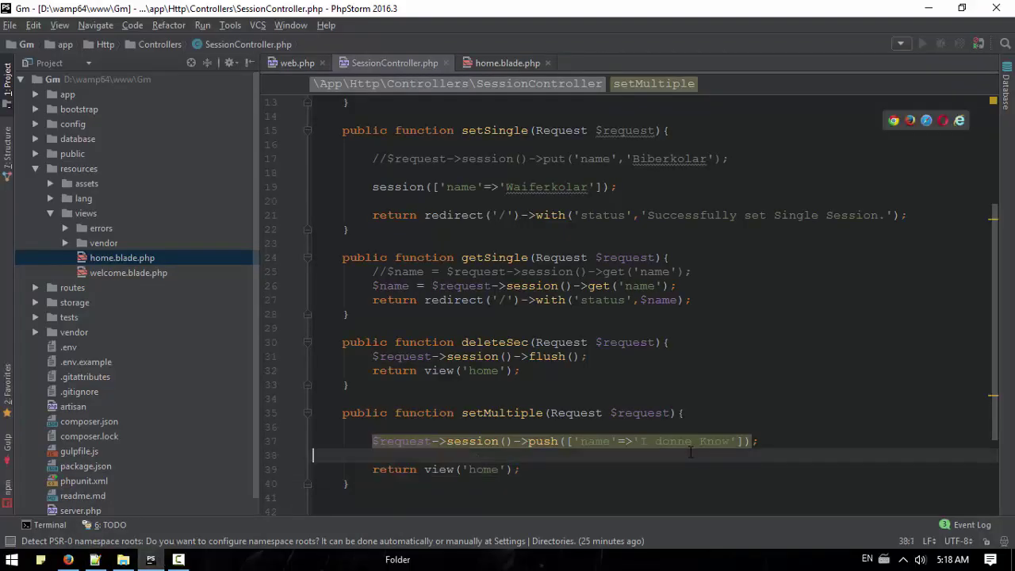
{"action": "left_click", "coordinate": [641, 441]}
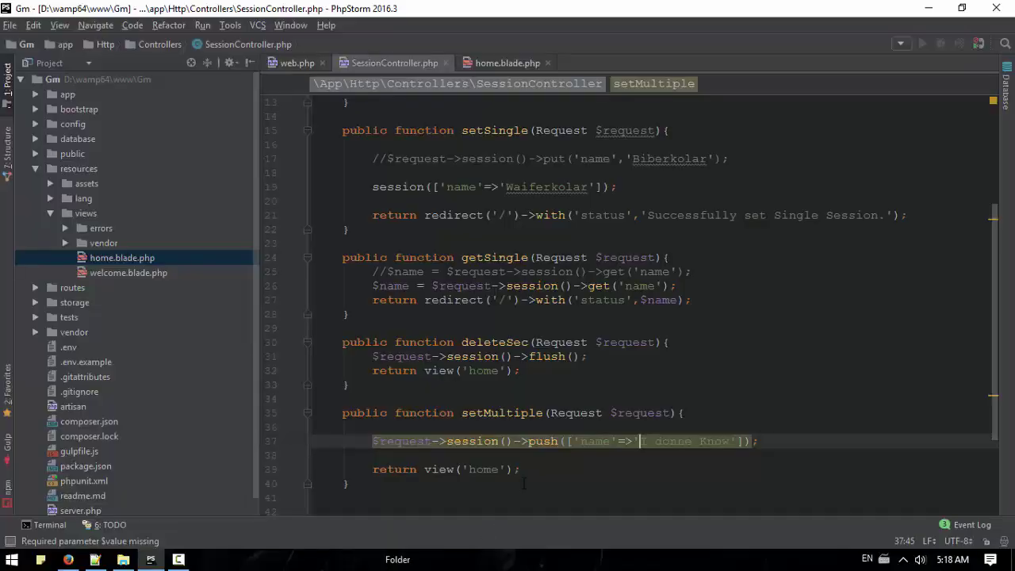
{"action": "double_click", "coordinate": [543, 440]}
{"action": "type", "text": "ple"}
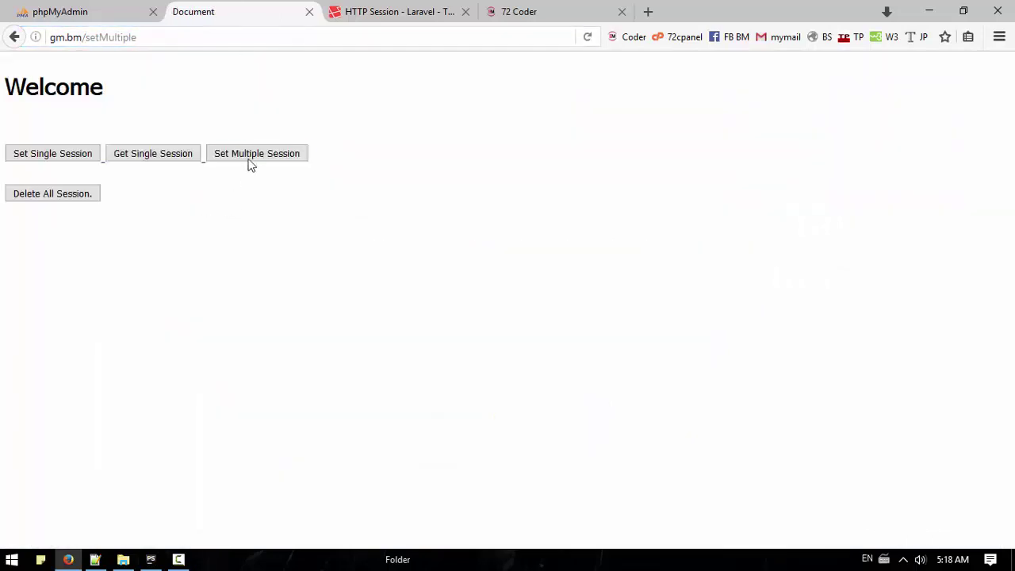
- Run Set Multiple then Get Single Session and confirm the page shows I donne Know
{"action": "left_click", "coordinate": [256, 153]}
{"action": "left_click", "coordinate": [153, 153]}
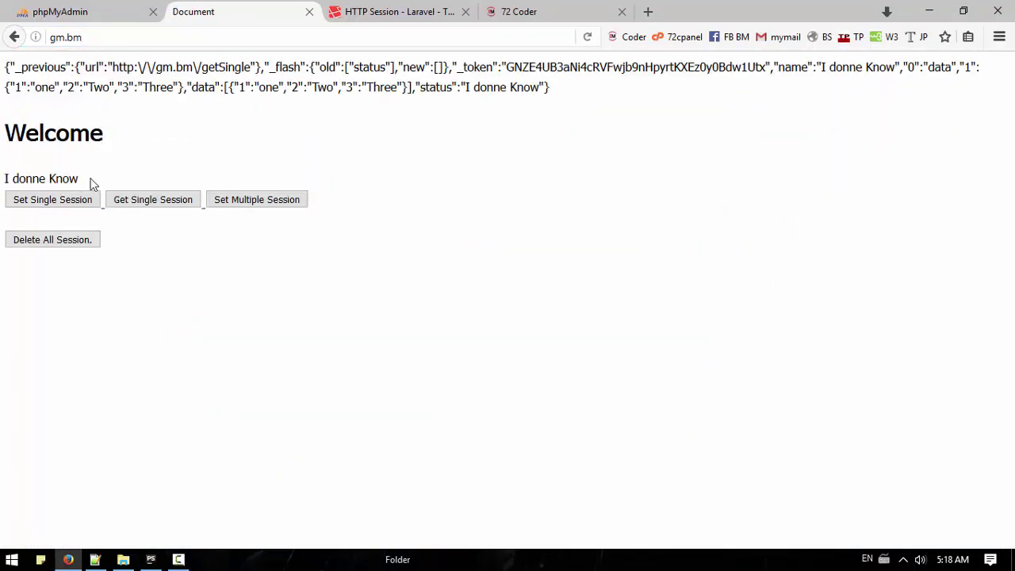
{"action": "left_click_drag", "start_coordinate": [89, 182], "coordinate": [3, 179]}
{"action": "left_click", "coordinate": [276, 185]}
- Add age 31 and Nationality Burmese to setMultiple's put() array, replacing 'I donne Know' with 'Waiferkolar'
{"action": "key", "text": "alt+Tab"}
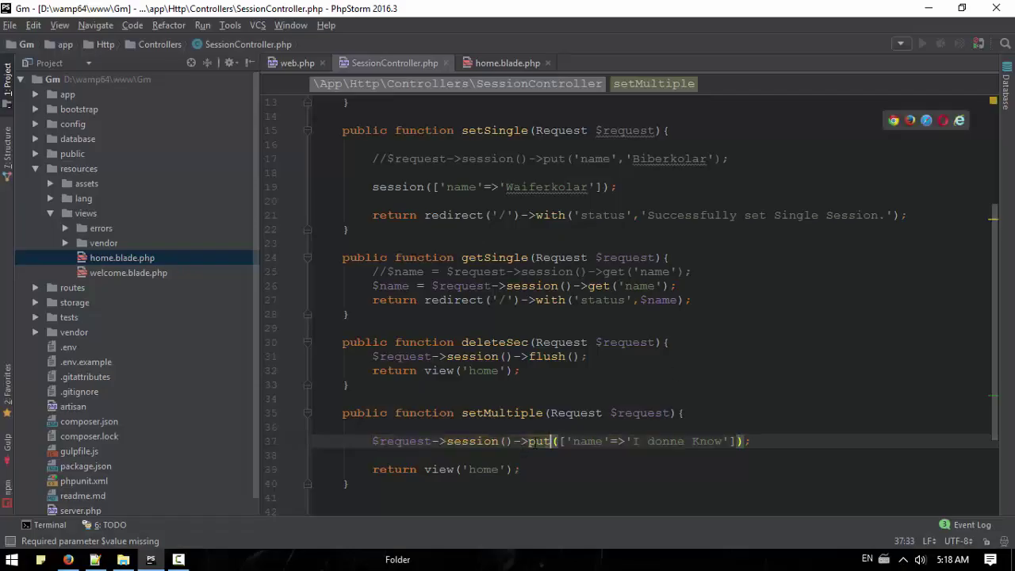
{"action": "left_click", "coordinate": [728, 441]}
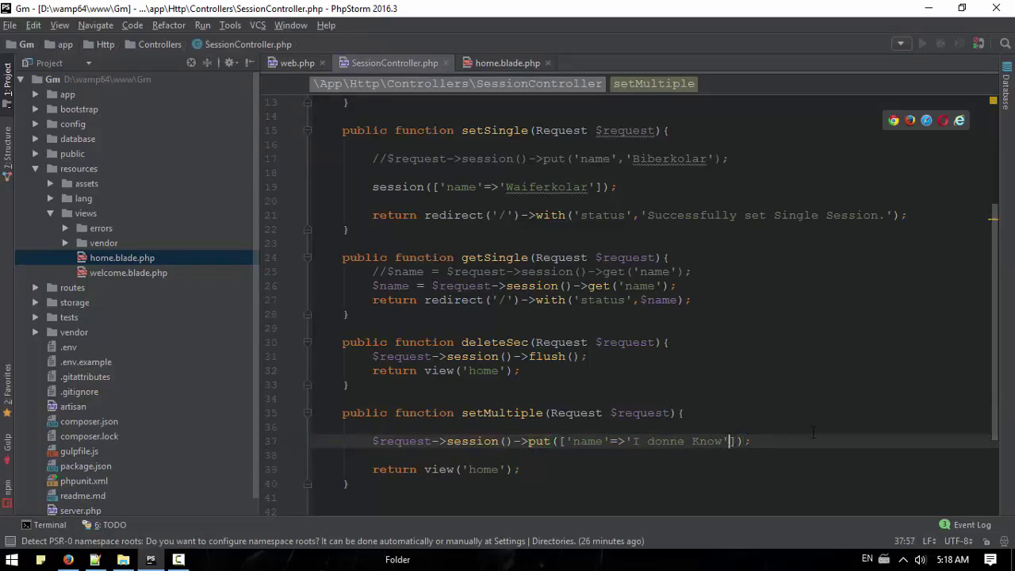
{"action": "type", "text": ",'age"}
{"action": "type", "text": "=>"}
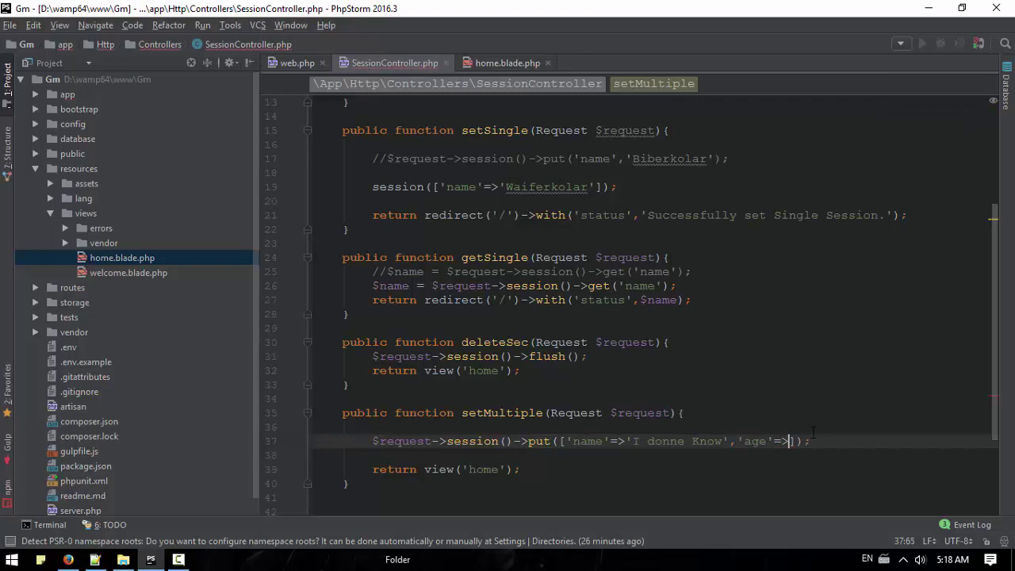
{"action": "type", "text": "'31"}
{"action": "type", "text": ",'Nationality'="}
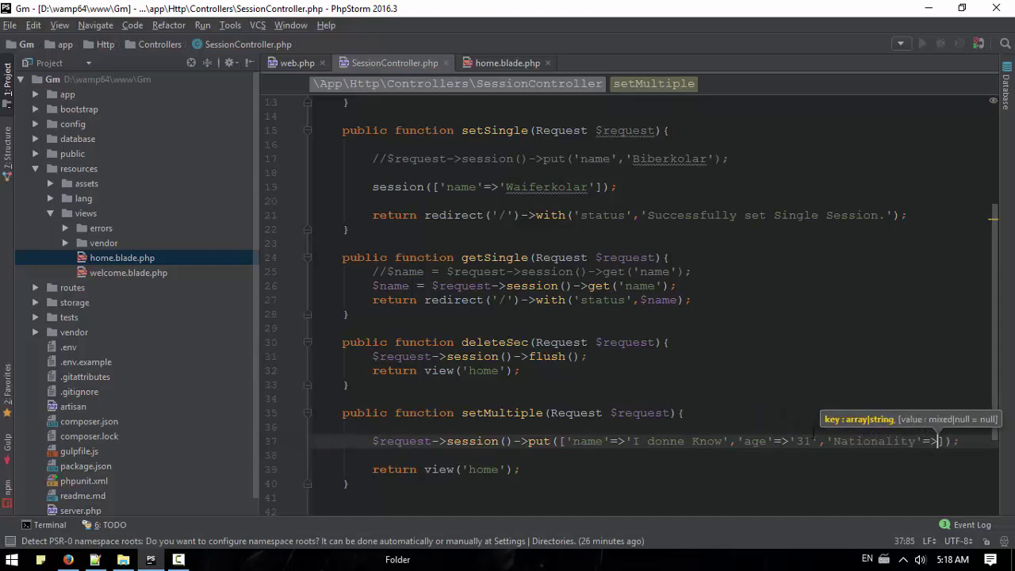
{"action": "type", "text": ">'Myanma"}
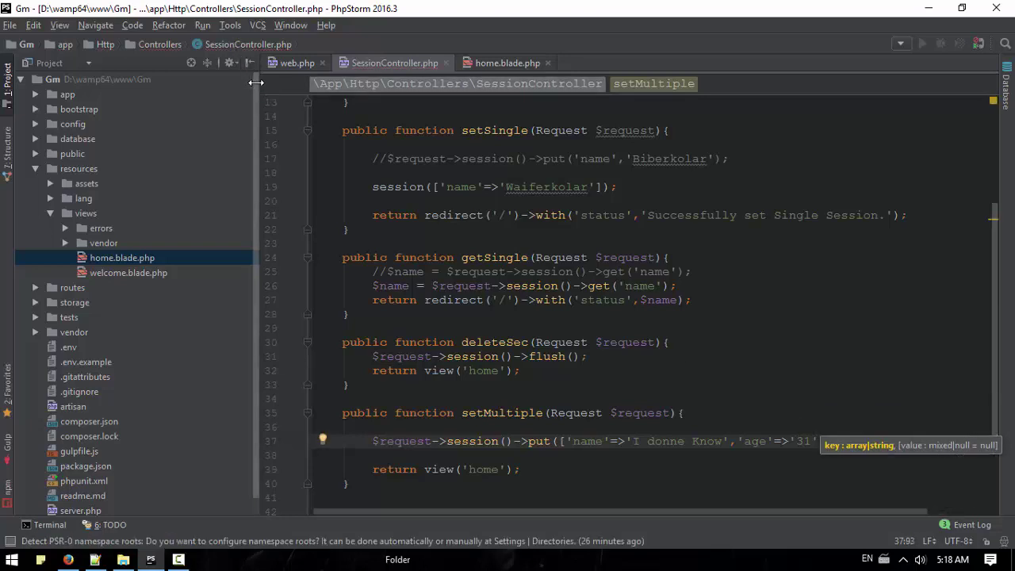
{"action": "left_click_drag", "start_coordinate": [256, 87], "coordinate": [110, 89]}
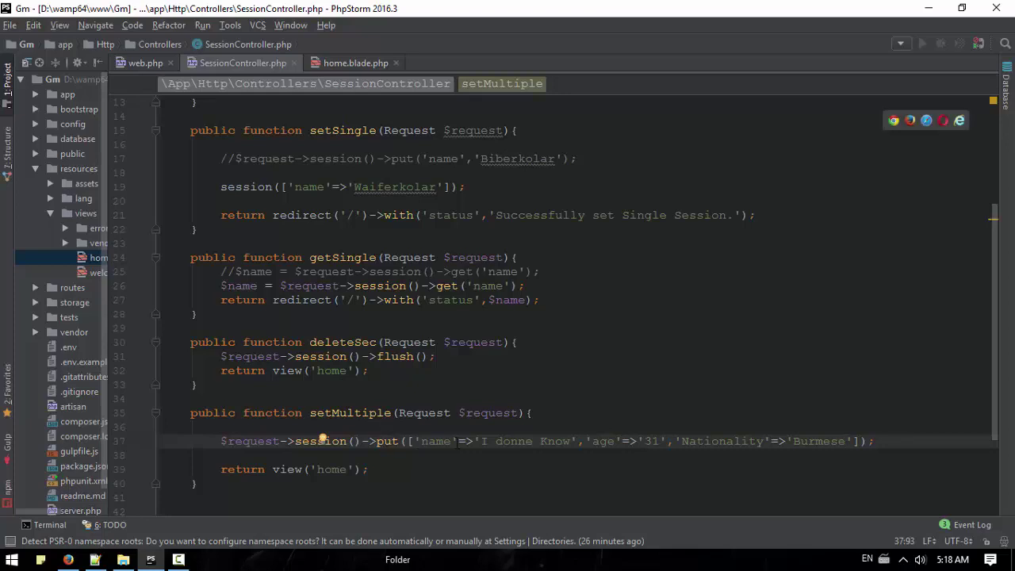
{"action": "left_click_drag", "start_coordinate": [569, 441], "coordinate": [481, 441]}
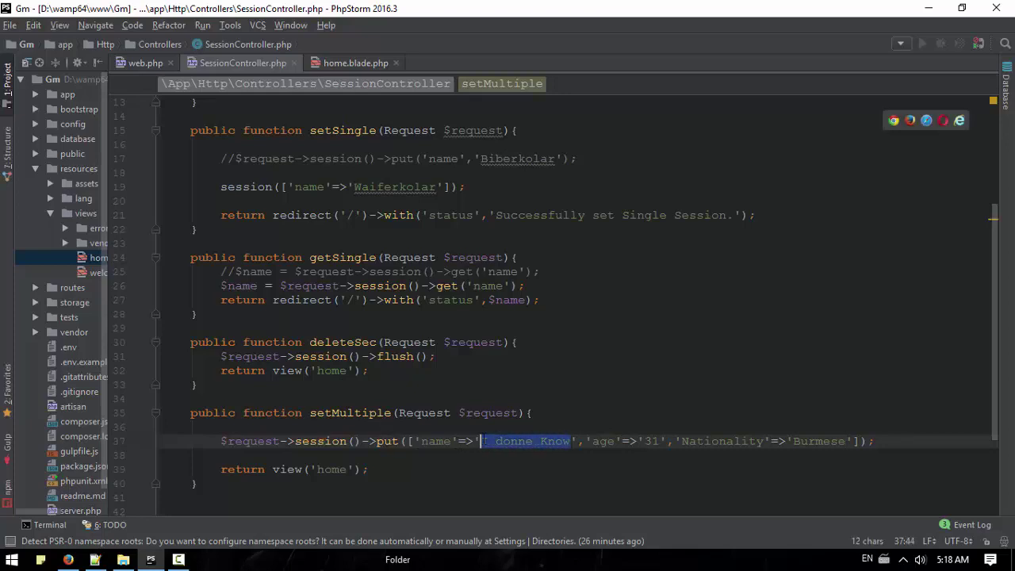
{"action": "type", "text": "Waiferkolar"}
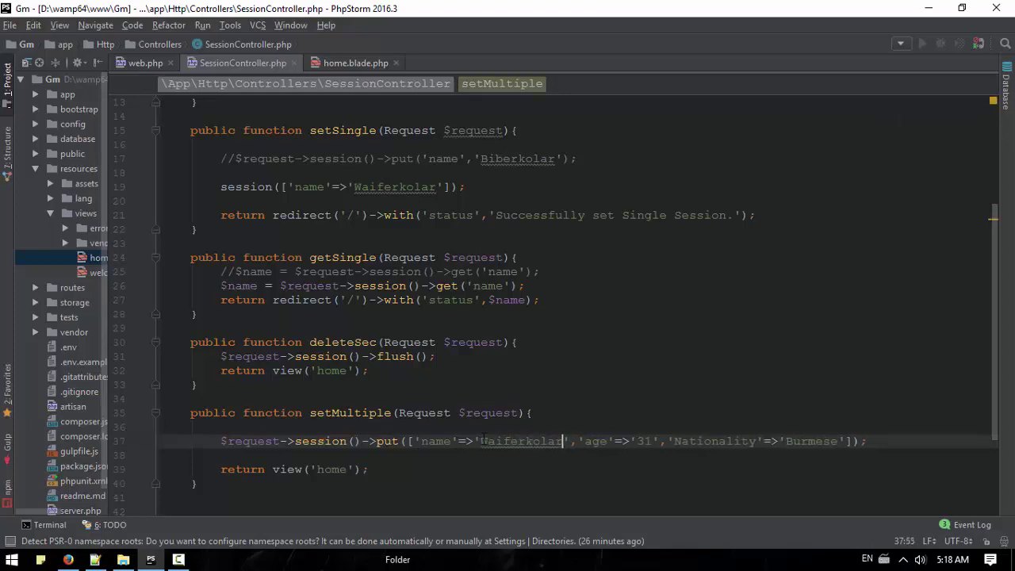
{"action": "key", "text": "alt+Tab"}
- Reload gm.bm, store the multiple session values, and retrieve the single name value
{"action": "left_click", "coordinate": [358, 38]}
{"action": "key", "text": "Return"}
{"action": "left_click", "coordinate": [256, 199]}
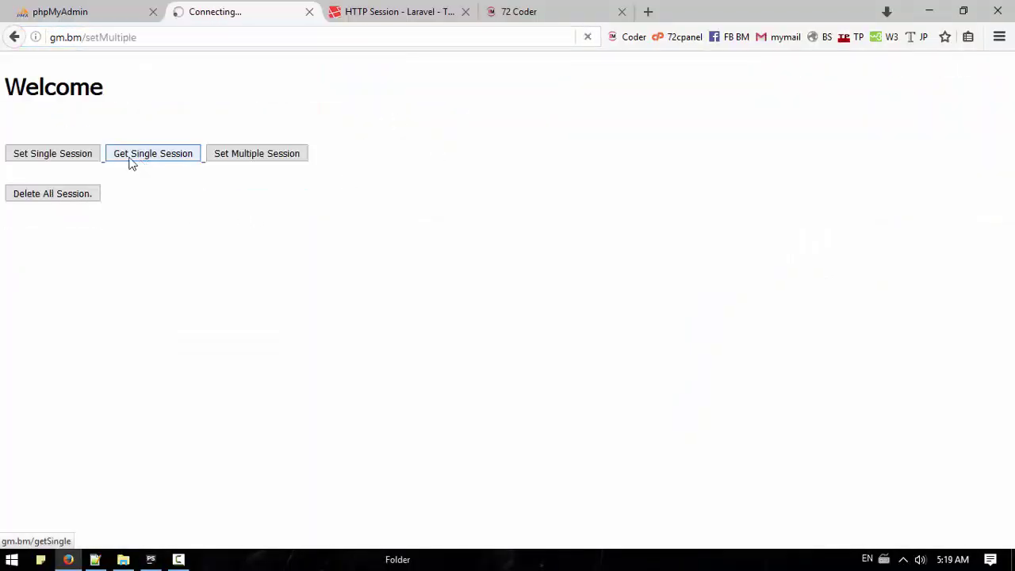
{"action": "left_click", "coordinate": [153, 199]}
- Switch getSingle to read the 'age' key and confirm it returns 31
{"action": "key", "text": "alt+Tab"}
{"action": "scroll", "coordinate": [345, 289], "scroll_direction": "up", "scroll_amount": 5}
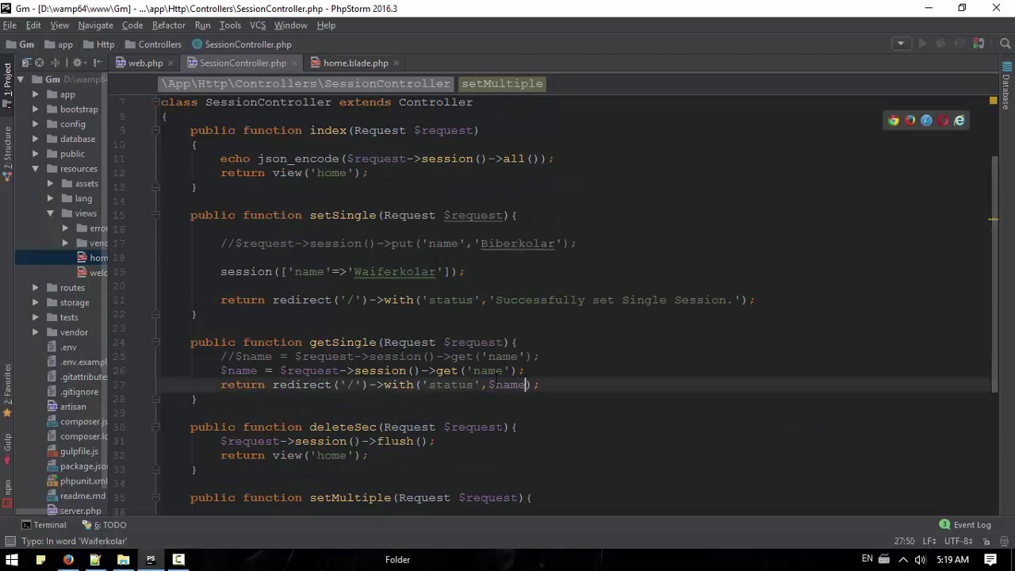
{"action": "double_click", "coordinate": [487, 370]}
{"action": "type", "text": "ag"}
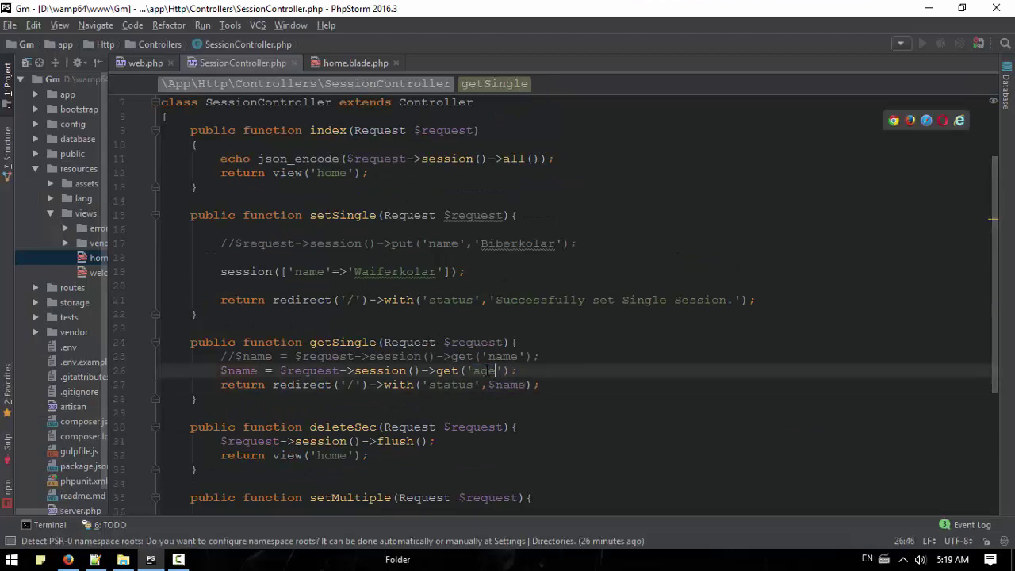
{"action": "key", "text": "alt+Tab"}
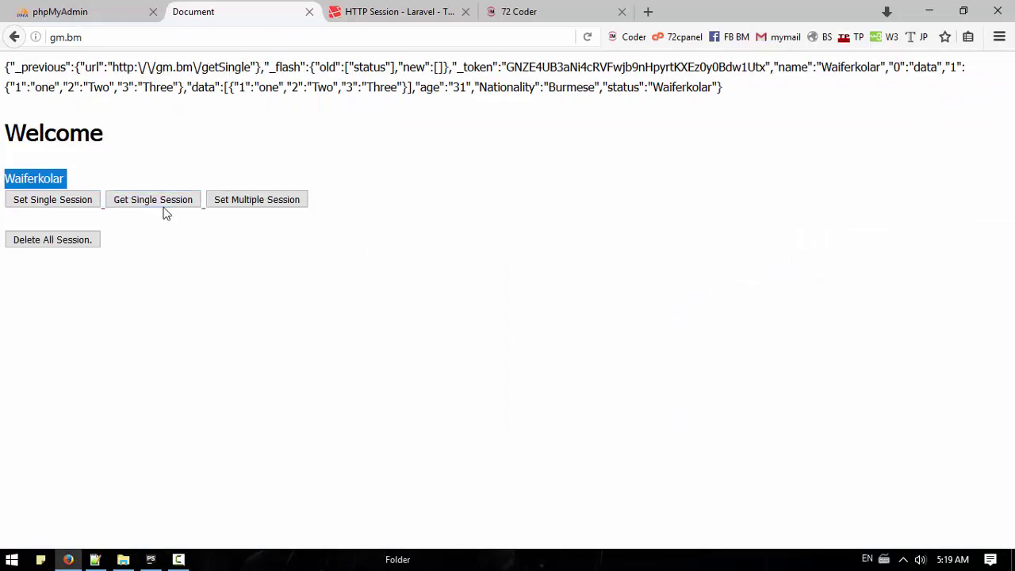
{"action": "left_click", "coordinate": [153, 199]}
{"action": "double_click", "coordinate": [10, 179]}
- Change getSingle's key from 'age' to 'Nationality' and save the controller
{"action": "key", "text": "alt+Tab"}
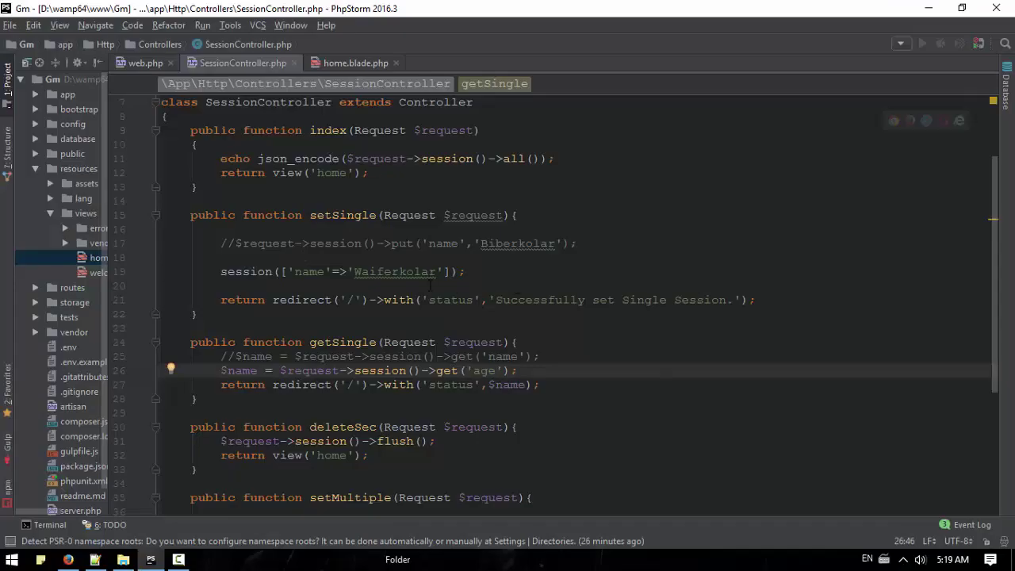
{"action": "double_click", "coordinate": [485, 370]}
{"action": "scroll", "coordinate": [507, 317], "scroll_direction": "down", "scroll_amount": 4}
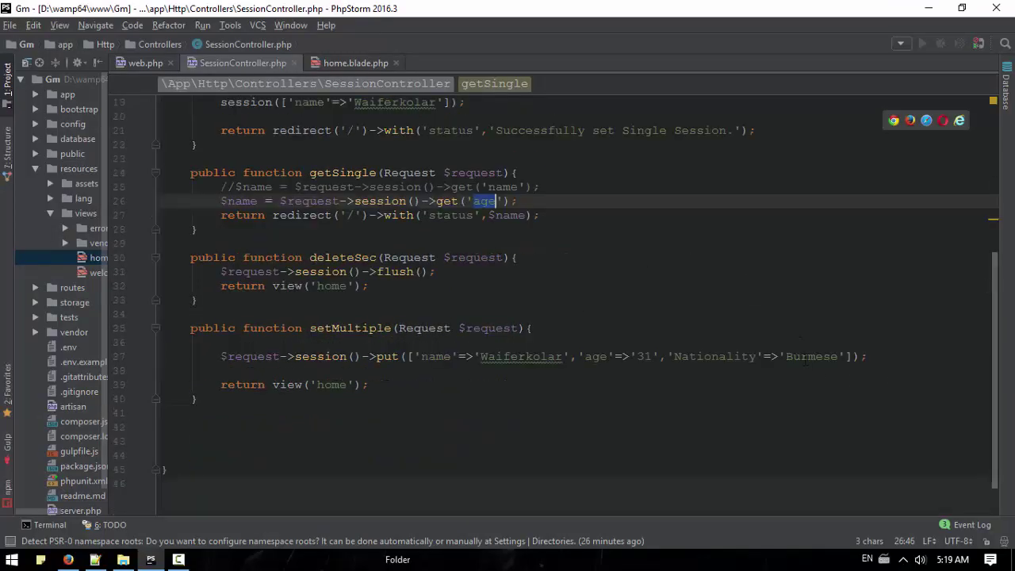
{"action": "double_click", "coordinate": [714, 356]}
{"action": "key", "text": "ctrl+c"}
{"action": "double_click", "coordinate": [484, 201]}
{"action": "key", "text": "ctrl+v"}
{"action": "key", "text": "ctrl+s"}
- Reload the demo page, store the values again, and confirm getSingle returns Burmese
{"action": "key", "text": "alt+Tab"}
{"action": "left_click", "coordinate": [586, 37]}
{"action": "left_click", "coordinate": [152, 199]}
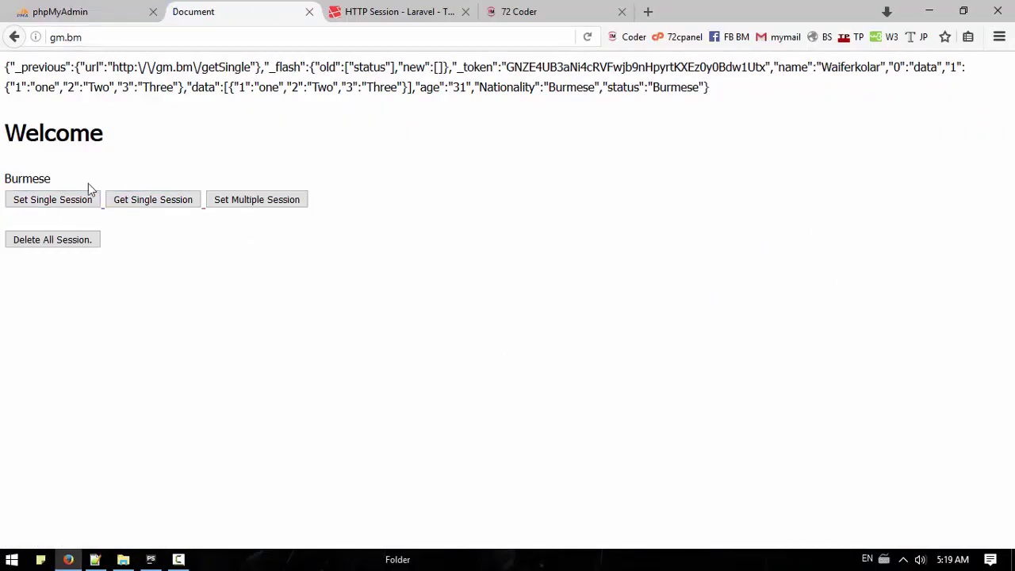
{"action": "double_click", "coordinate": [28, 179]}
{"action": "left_click", "coordinate": [268, 282]}
{"action": "left_click", "coordinate": [150, 560]}
{"action": "scroll", "coordinate": [556, 317], "scroll_direction": "up", "scroll_amount": 5}
{"action": "scroll", "coordinate": [454, 341], "scroll_direction": "down", "scroll_amount": 5}
{"action": "scroll", "coordinate": [397, 349], "scroll_direction": "down", "scroll_amount": 3}
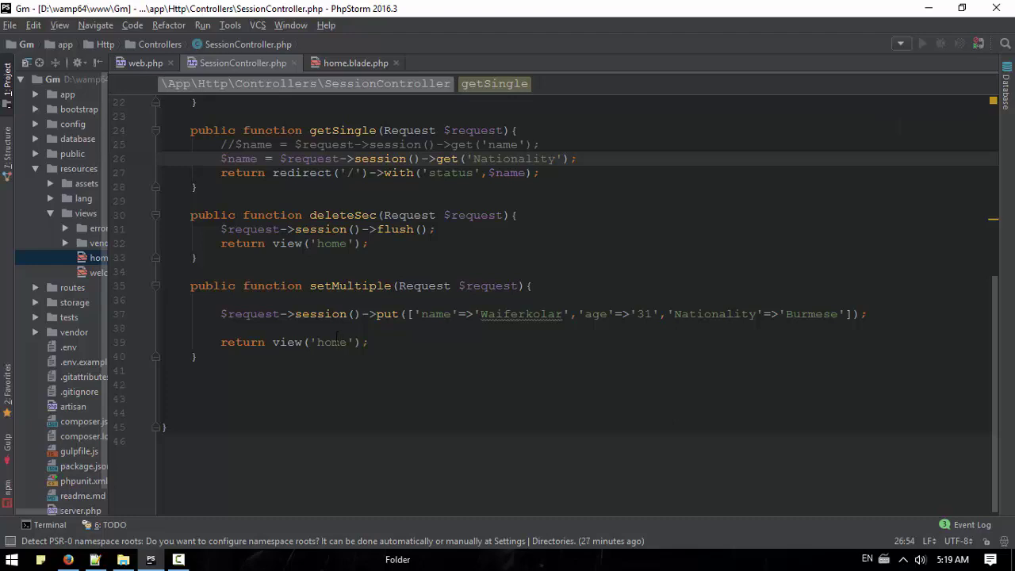
{"action": "scroll", "coordinate": [375, 353], "scroll_direction": "up", "scroll_amount": 3}
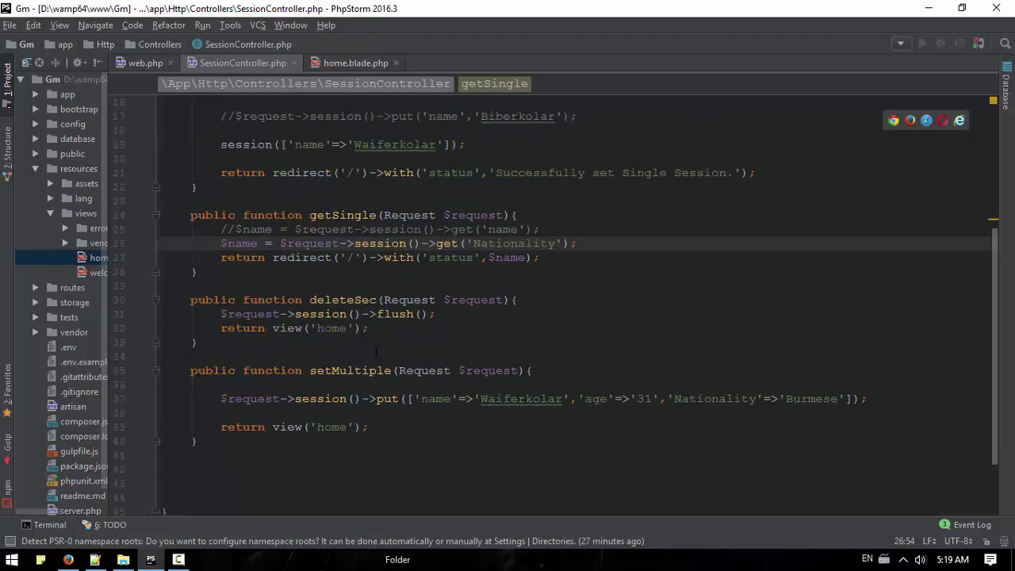
{"action": "scroll", "coordinate": [375, 353], "scroll_direction": "up", "scroll_amount": 2}
{"action": "scroll", "coordinate": [375, 353], "scroll_direction": "up", "scroll_amount": 3}
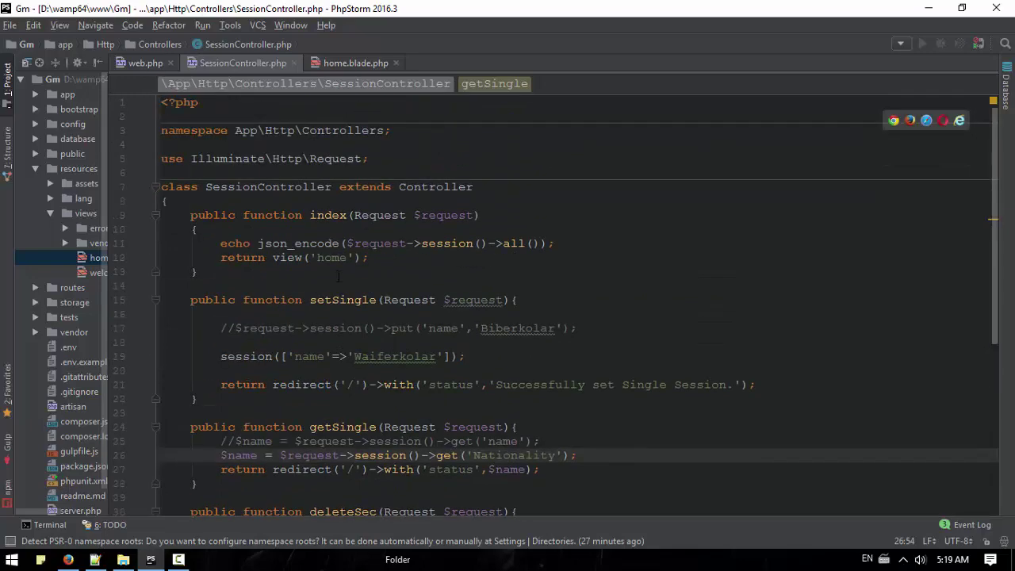
- Browse 72coder.org's web services and books pages to the Laravel Book details
{"action": "left_click", "coordinate": [68, 561]}
{"action": "left_click", "coordinate": [523, 11]}
{"action": "scroll", "coordinate": [468, 198], "scroll_direction": "down", "scroll_amount": 5}
{"action": "scroll", "coordinate": [294, 254], "scroll_direction": "down", "scroll_amount": 2}
{"action": "left_click", "coordinate": [294, 241]}
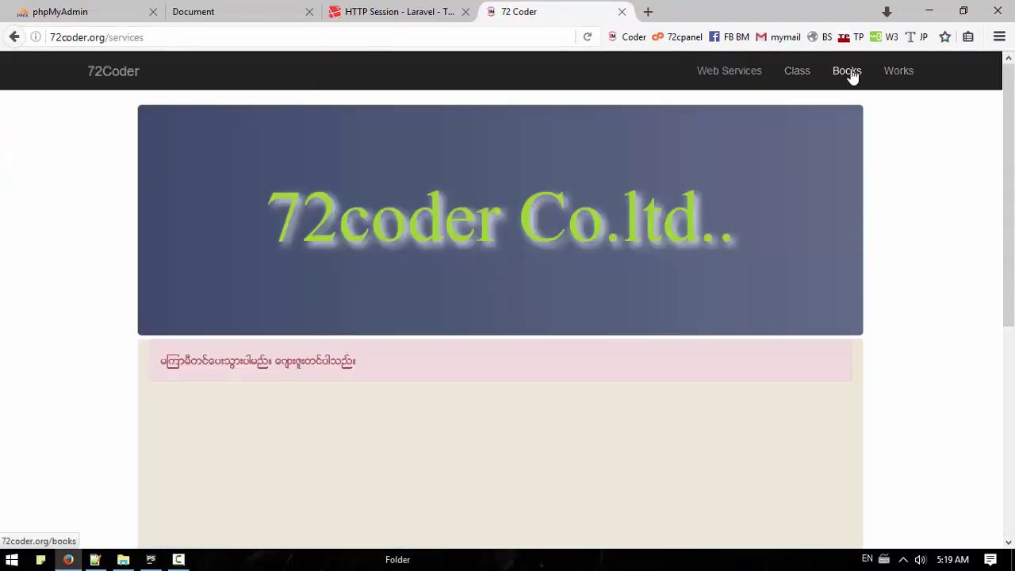
{"action": "left_click", "coordinate": [847, 71]}
{"action": "scroll", "coordinate": [402, 192], "scroll_direction": "down", "scroll_amount": 3}
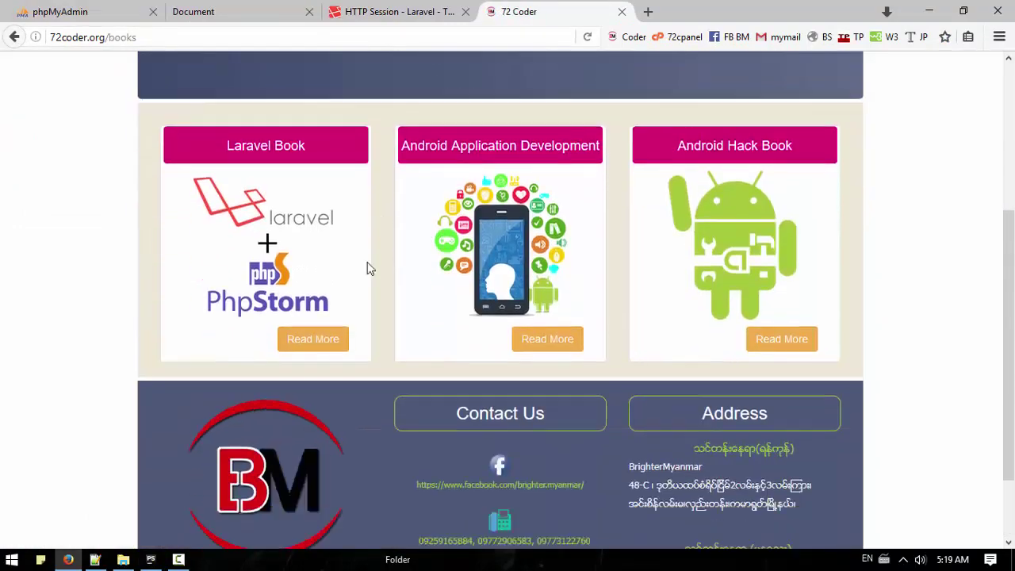
{"action": "left_click", "coordinate": [312, 334]}
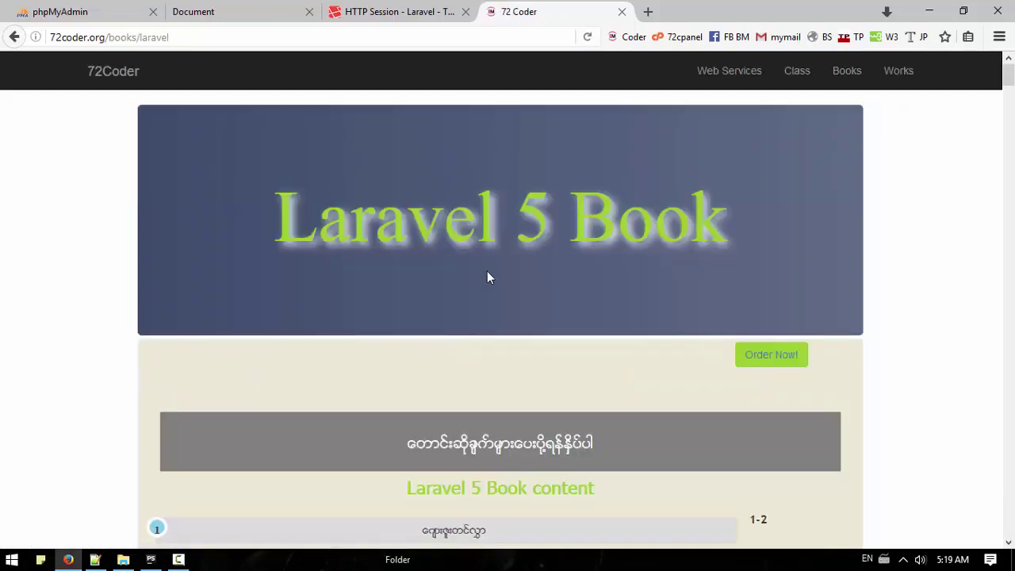
{"action": "scroll", "coordinate": [487, 270], "scroll_direction": "down", "scroll_amount": 3}
- Look over the Make Your Wishes form's Email and message fields, then close the 72 Coder tab
{"action": "left_click", "coordinate": [444, 202]}
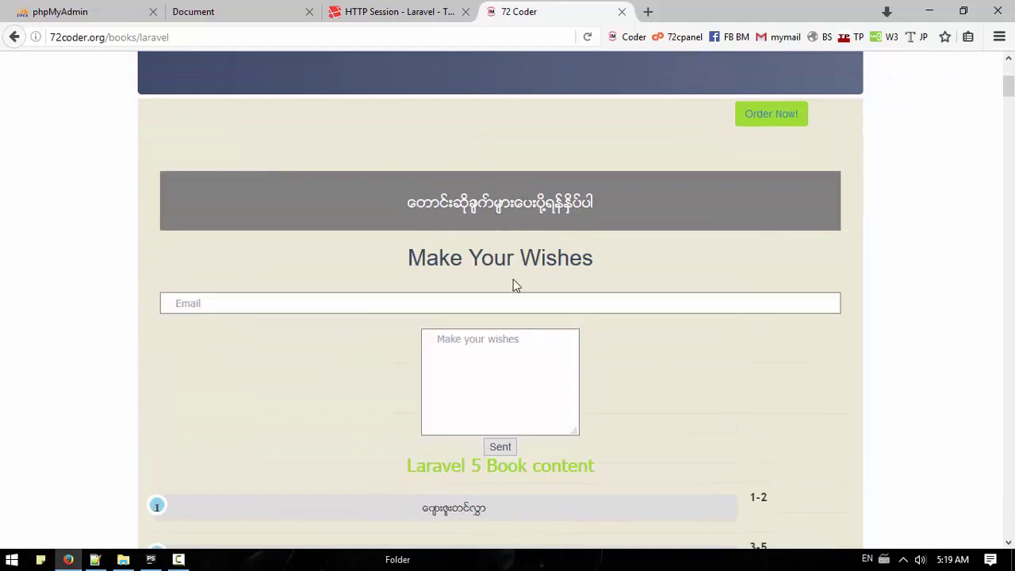
{"action": "left_click", "coordinate": [490, 304]}
{"action": "left_click", "coordinate": [503, 365]}
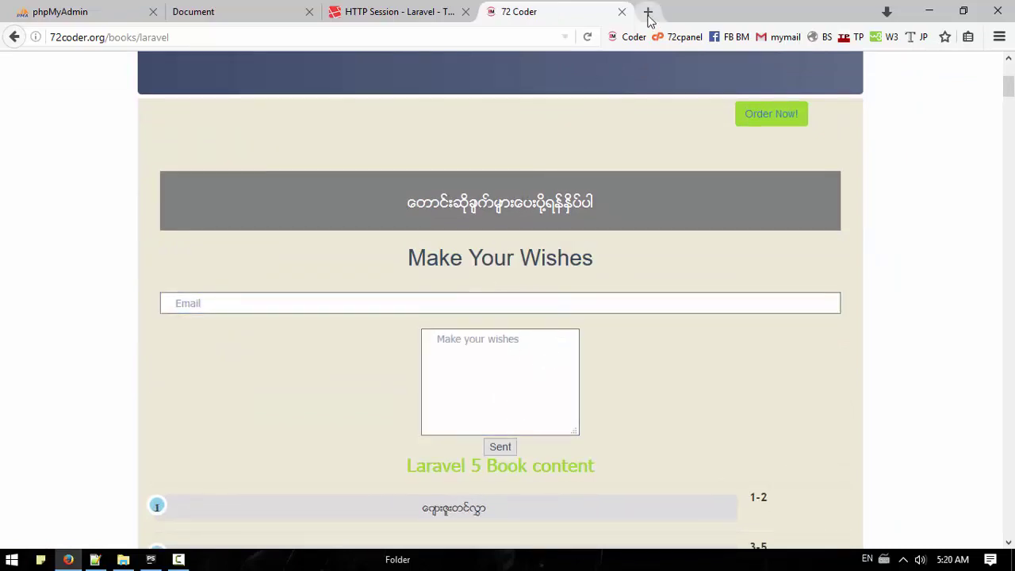
{"action": "left_click", "coordinate": [622, 11]}
{"action": "left_click", "coordinate": [178, 559]}
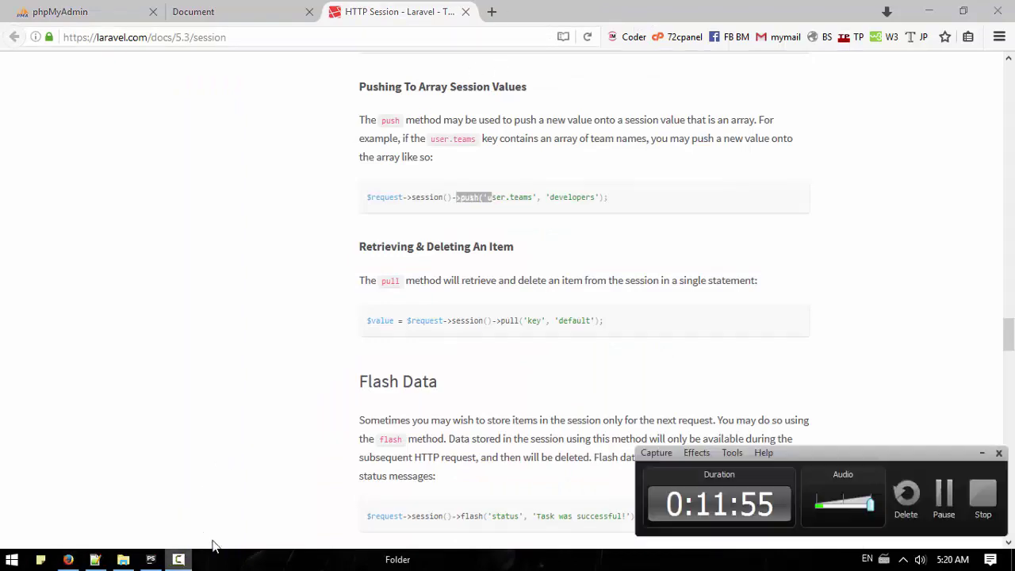